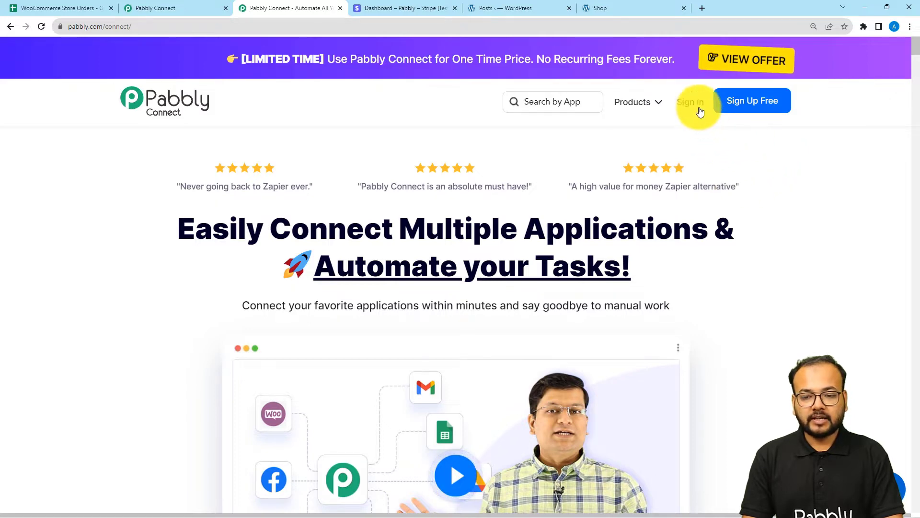
- Create a workflow in Pabbly Connect with the copied name beginning "Create Stripe Invoices and Add Data in Google Sheets for New"
click(224, 5)
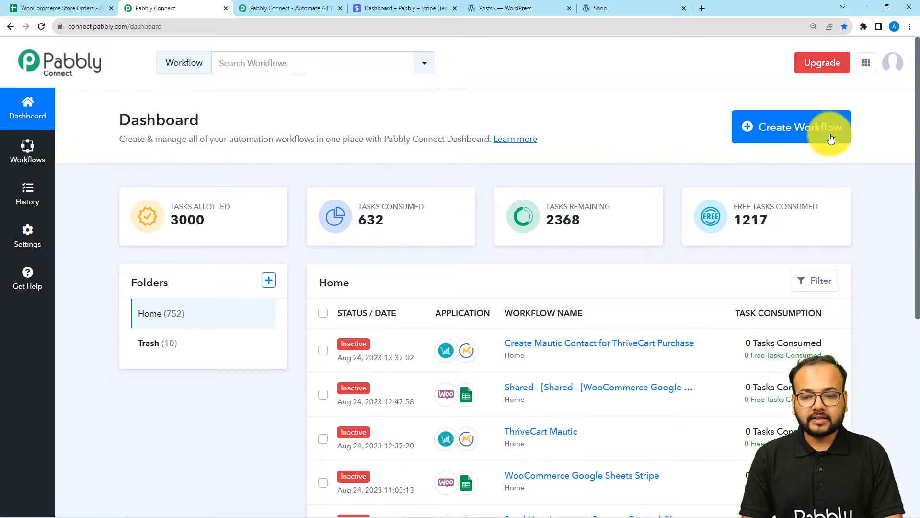
click(804, 133)
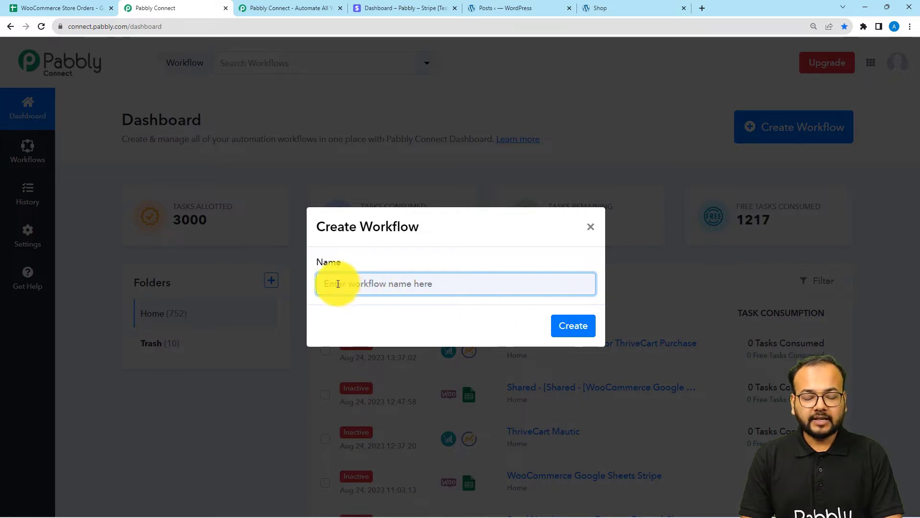
key(ctrl+v)
click(418, 320)
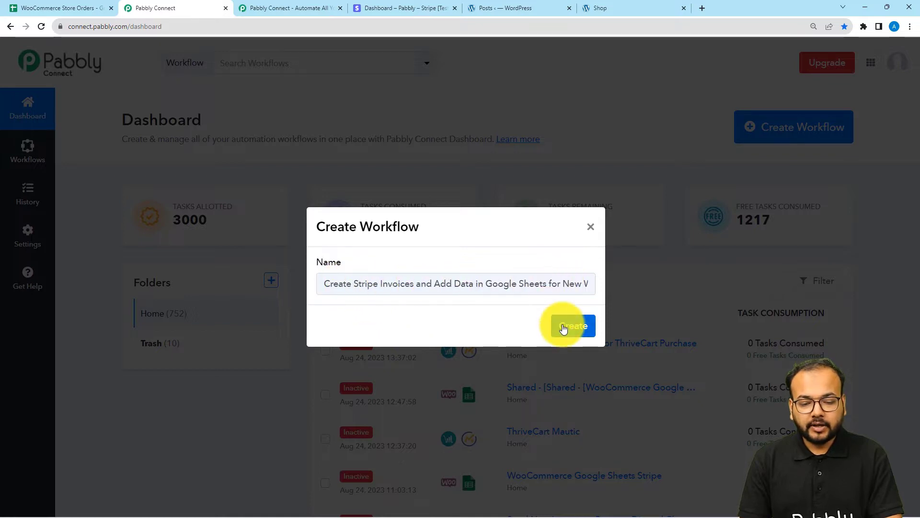
click(560, 323)
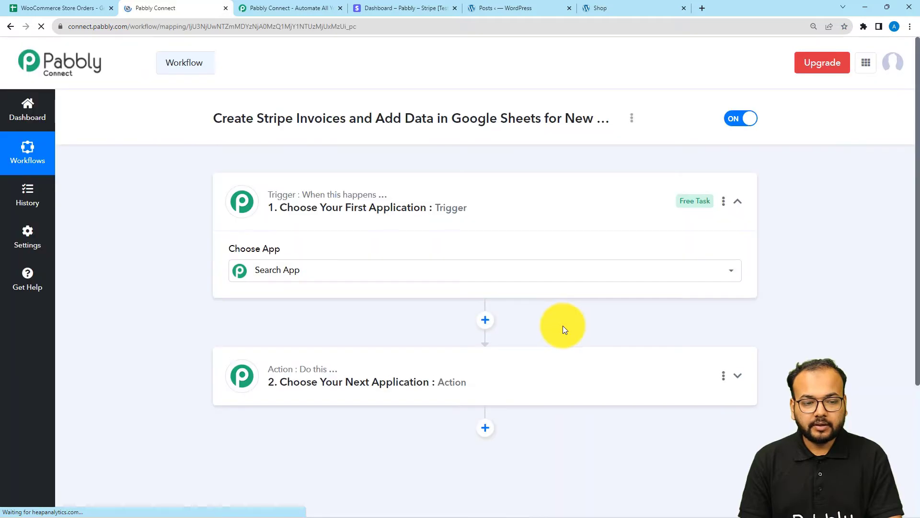
- Set the workflow's trigger app to WooCommerce with New Order Created as the trigger event
click(458, 259)
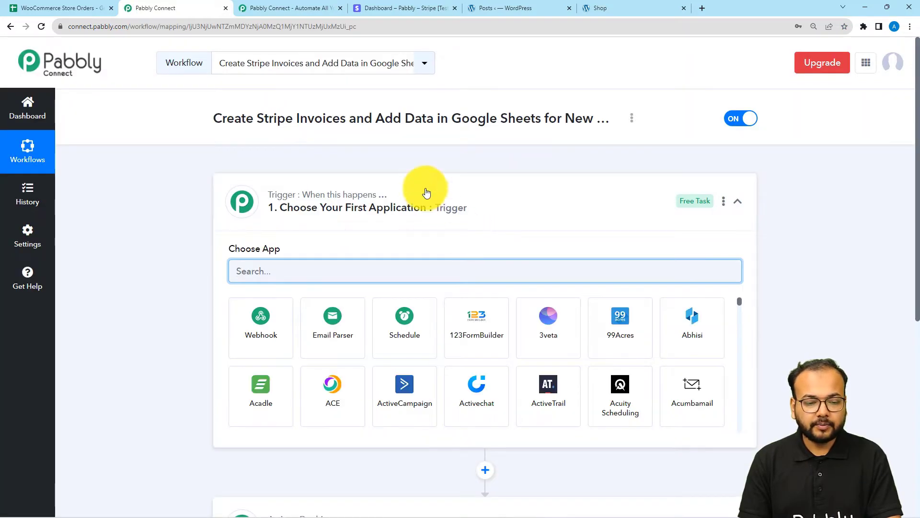
click(422, 199)
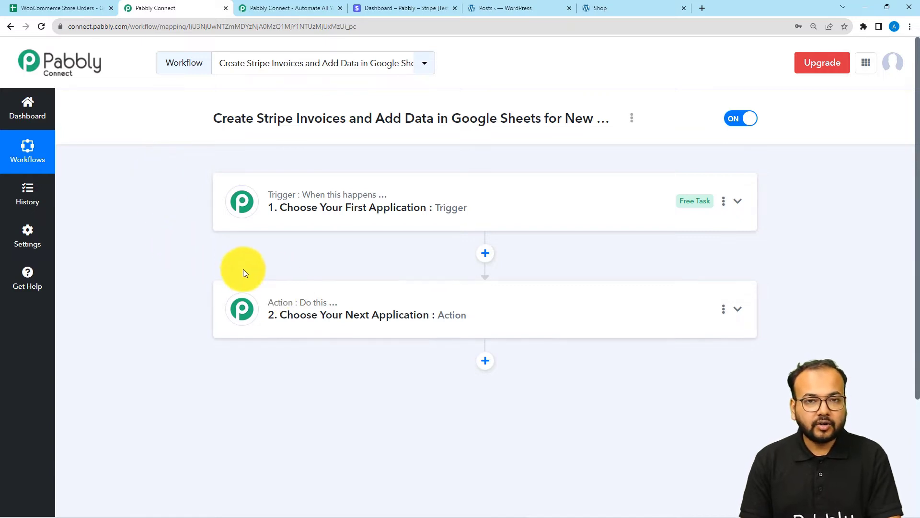
click(304, 222)
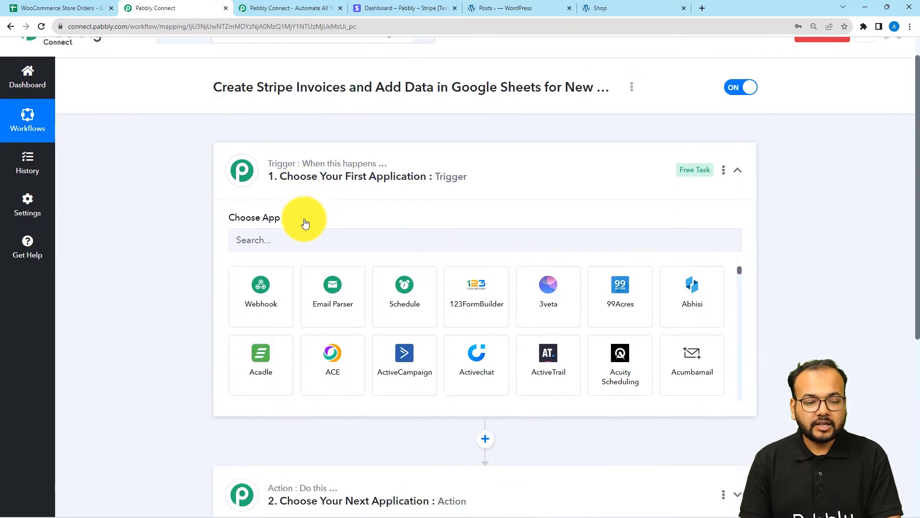
scroll(267, 175, up, 1)
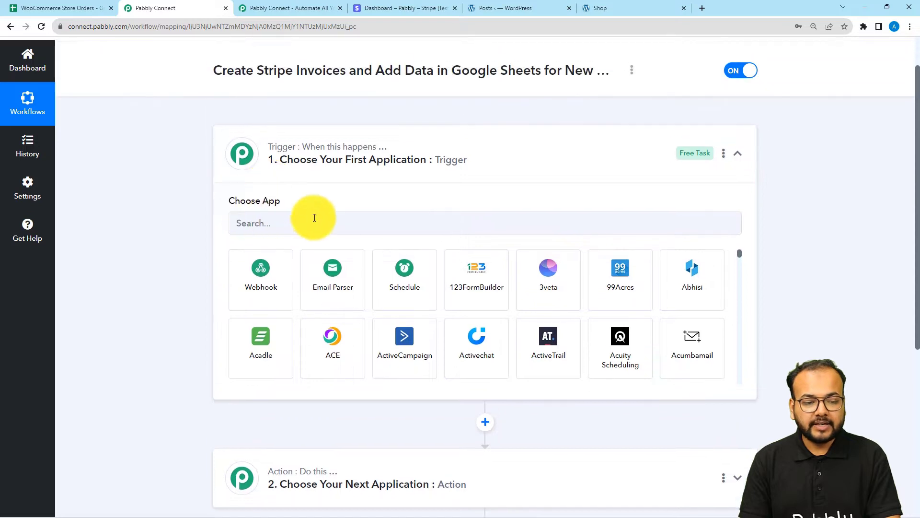
click(279, 224)
text(woo)
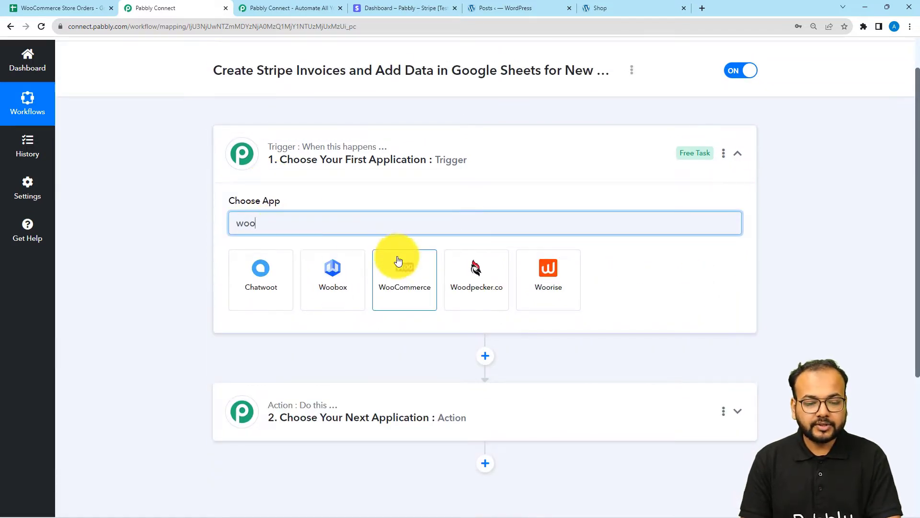
click(397, 260)
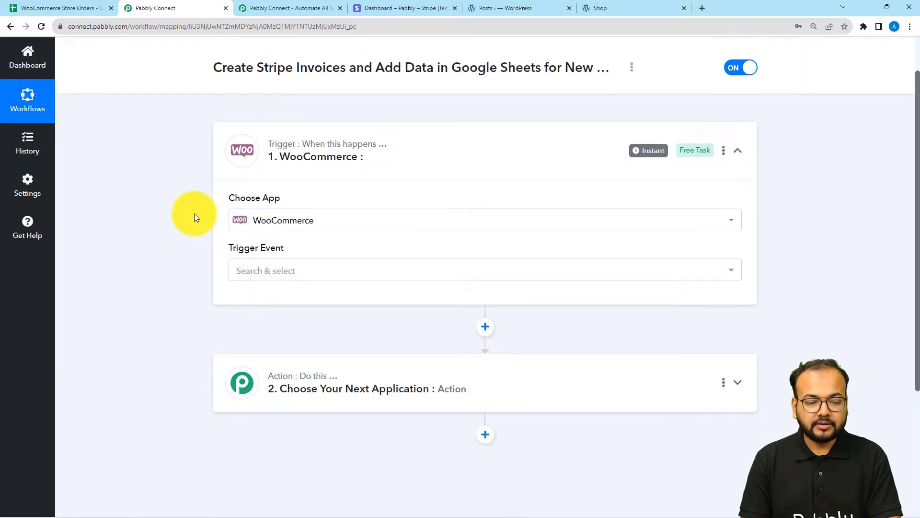
scroll(273, 185, down, 2)
click(273, 185)
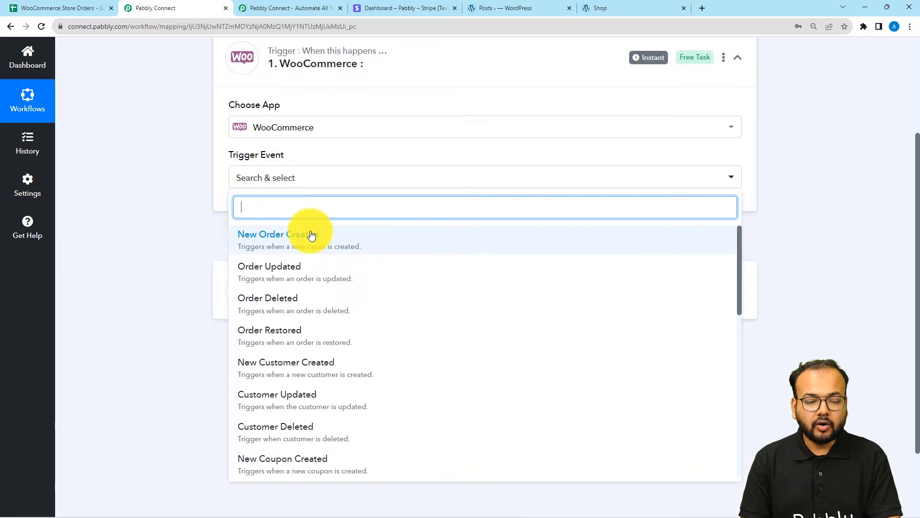
click(314, 246)
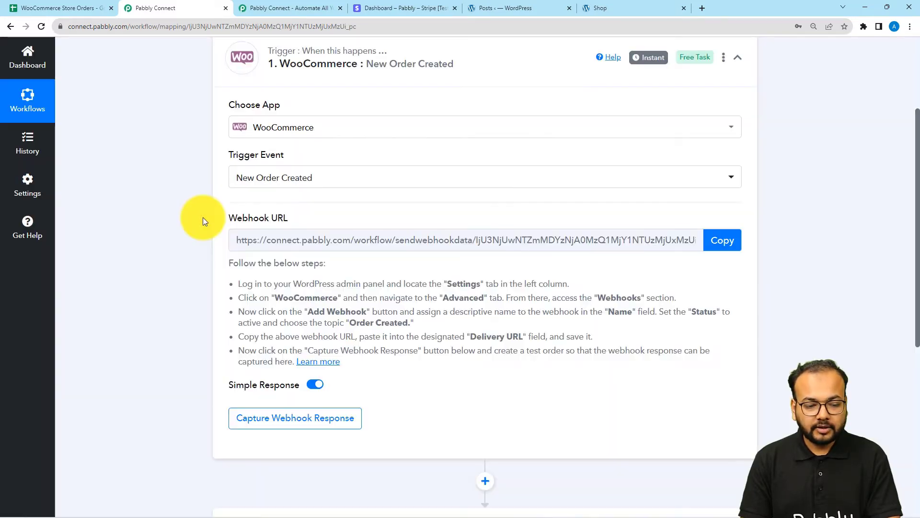
- Review the WooCommerce trigger's webhook URL and the WordPress setup instructions beneath it
scroll(203, 220, down, 1)
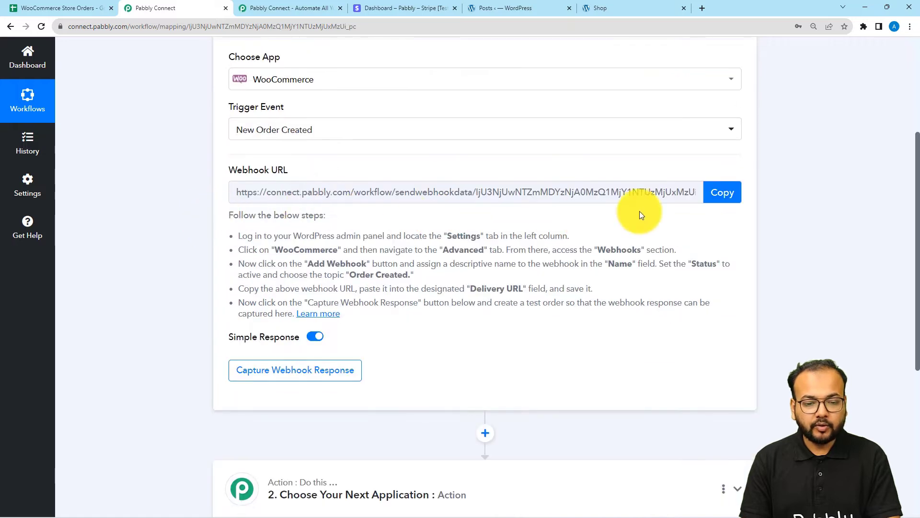
click(729, 200)
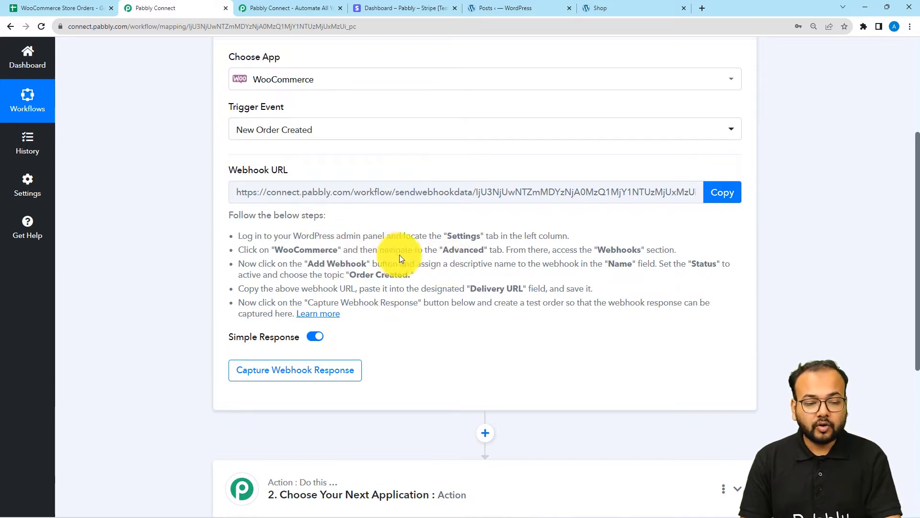
drag(248, 235, 357, 288)
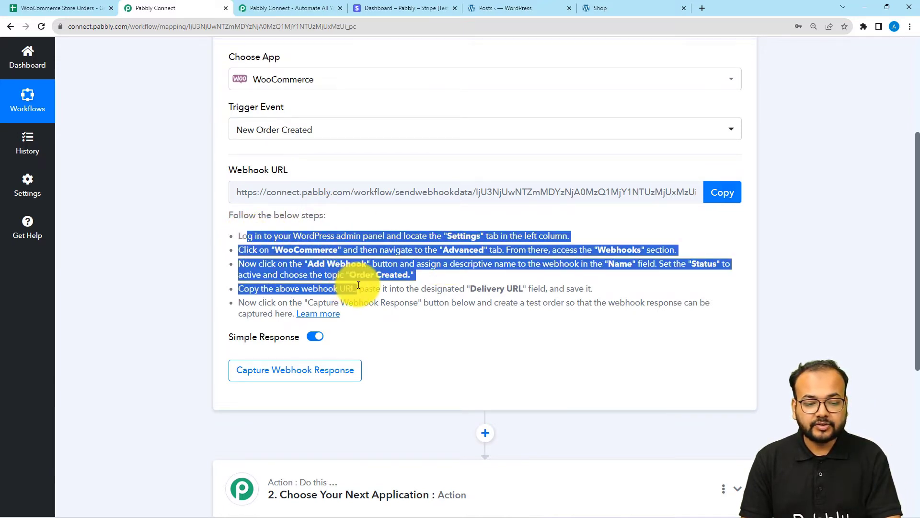
click(202, 234)
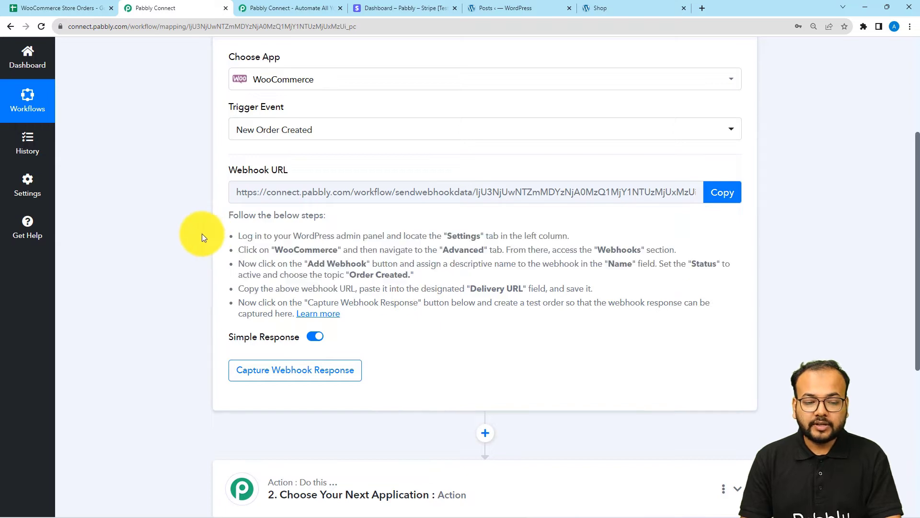
- Switch to the WordPress admin and start a new webhook in WooCommerce's advanced webhook settings
click(502, 5)
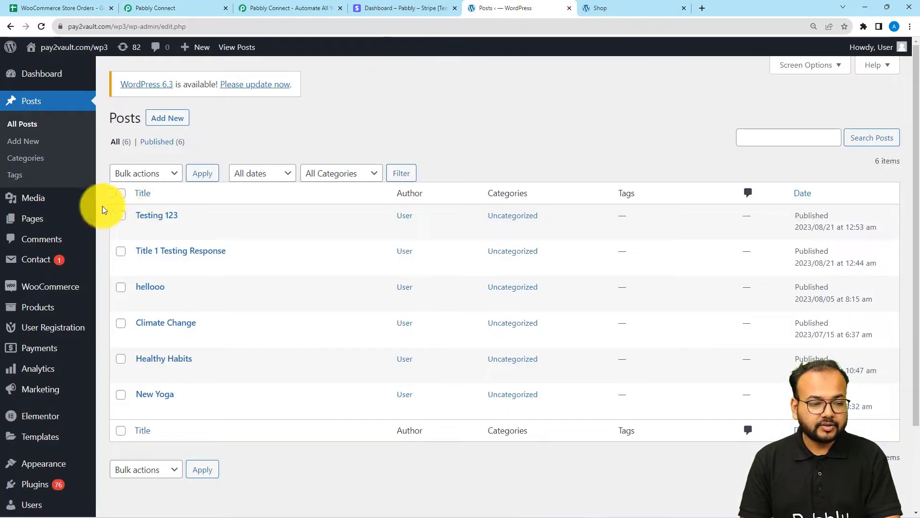
mouse_move(27, 290)
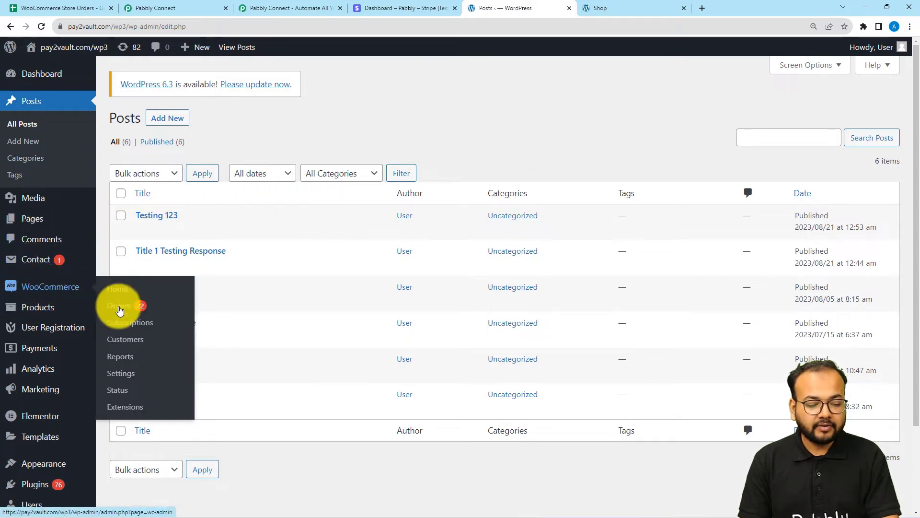
click(120, 372)
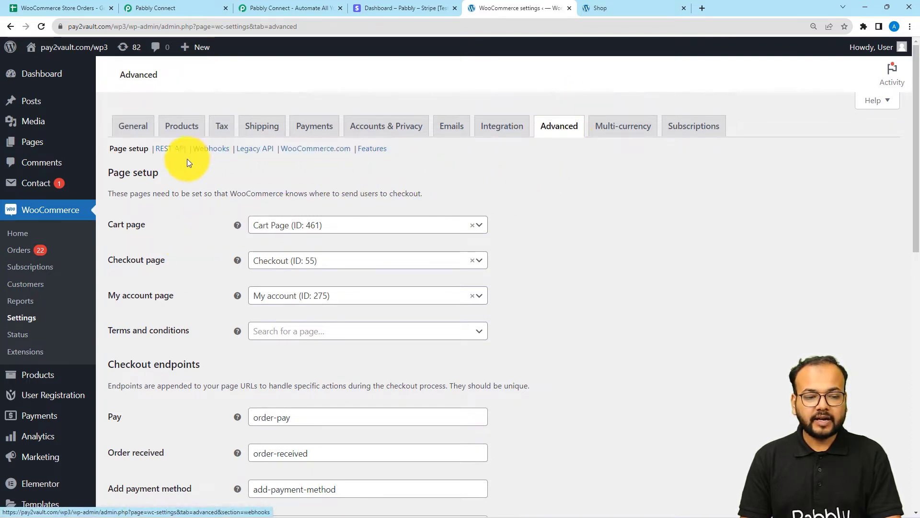
click(215, 149)
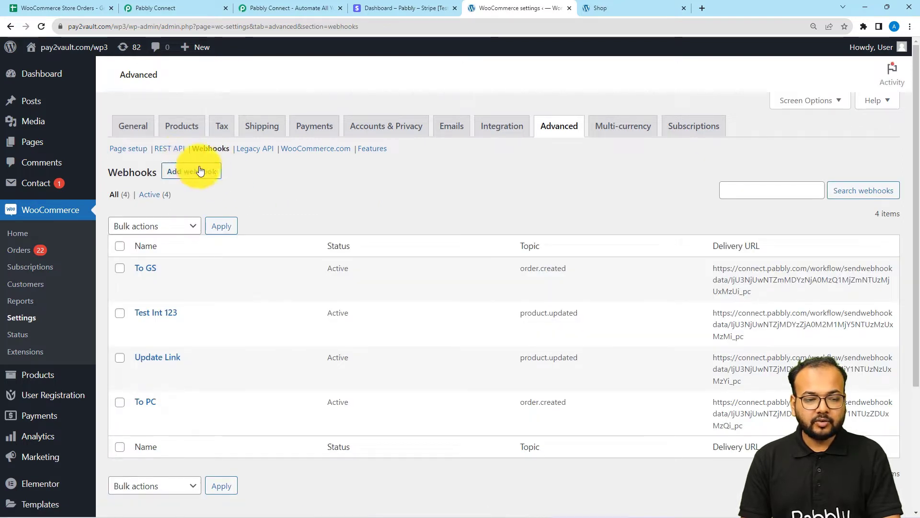
click(194, 173)
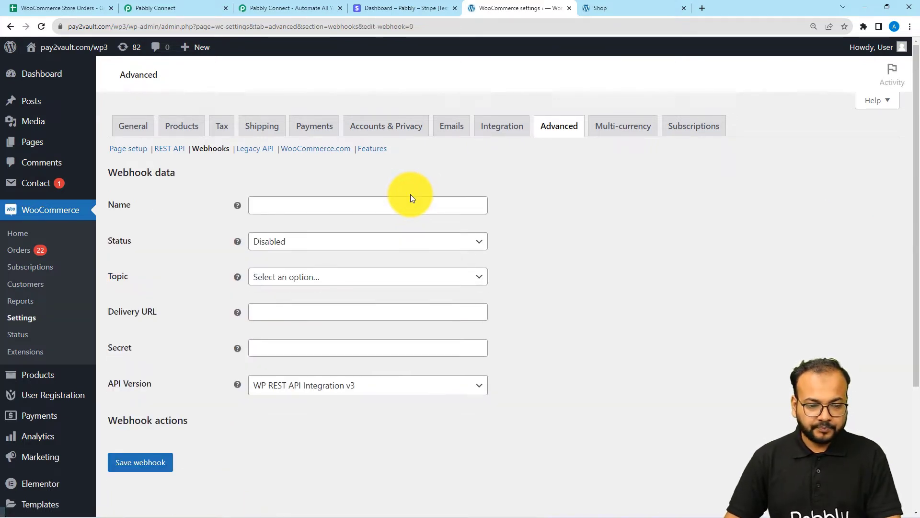
- Name the webhook "New hook", set its status to Active and choose Order created as its topic
click(373, 205)
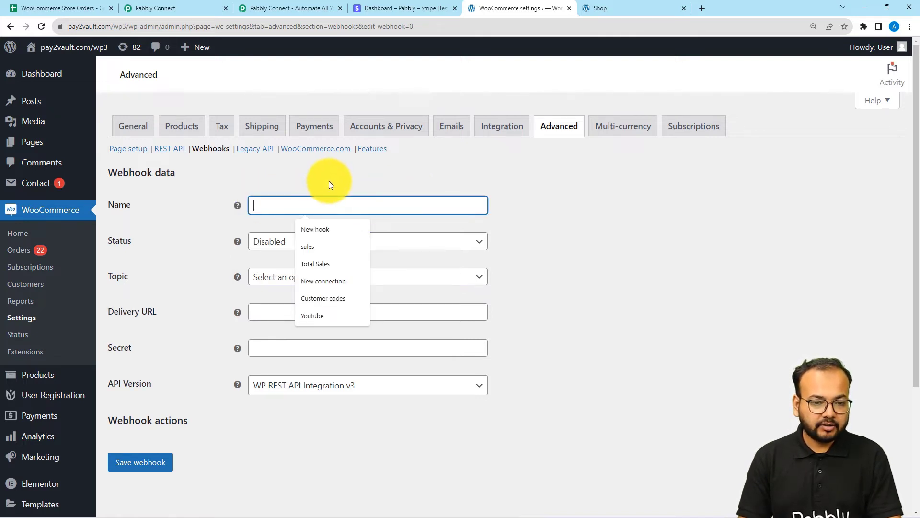
click(315, 229)
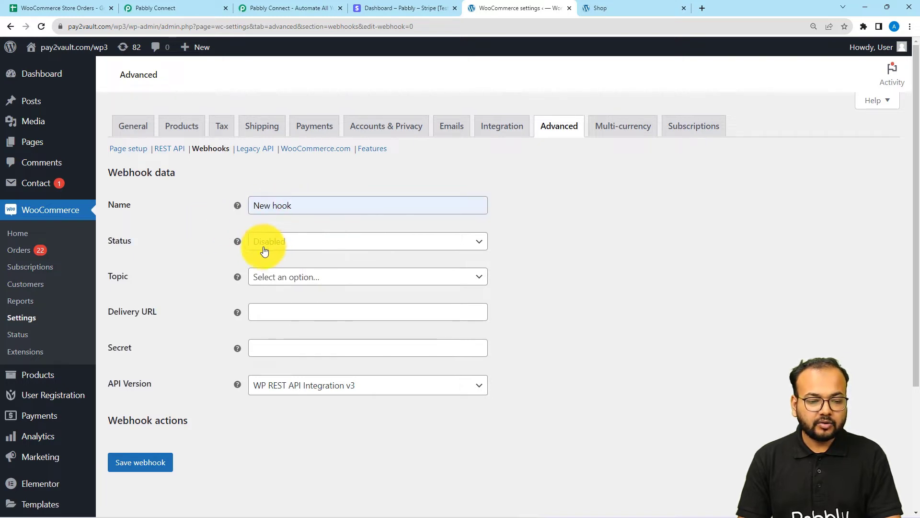
click(310, 248)
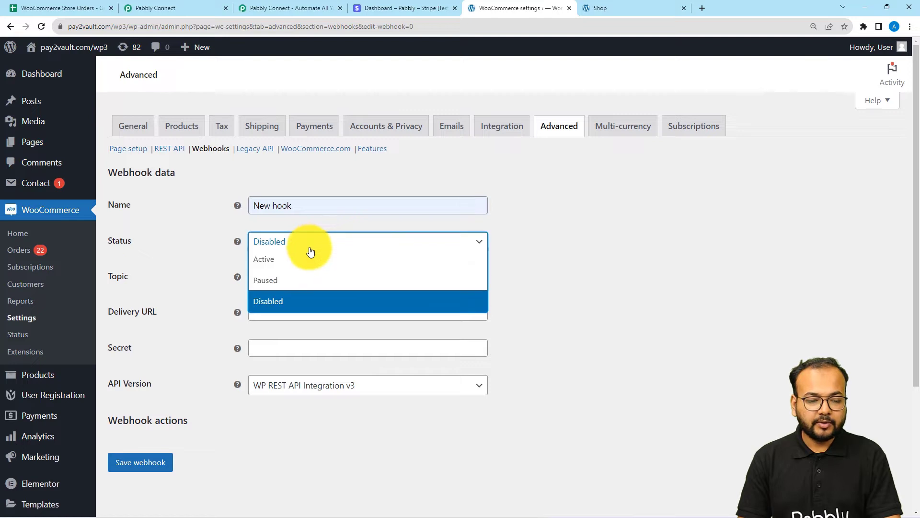
click(262, 260)
click(199, 254)
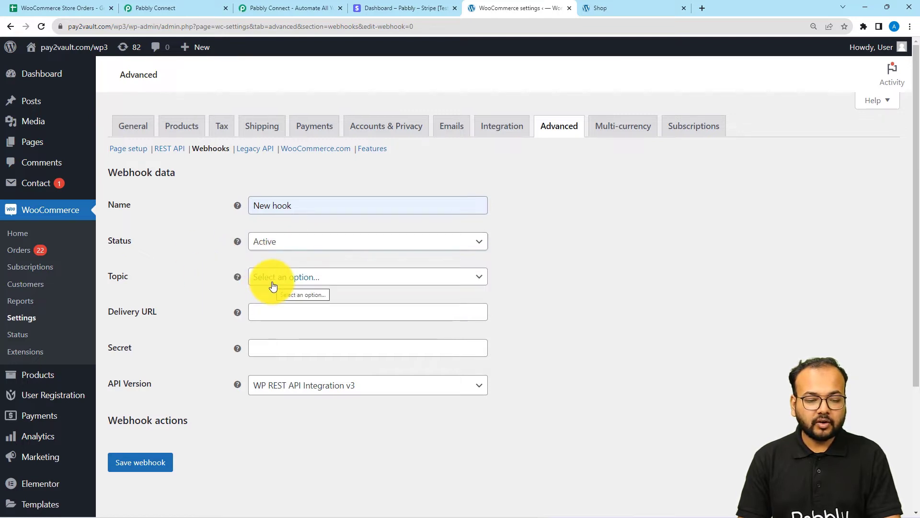
click(273, 286)
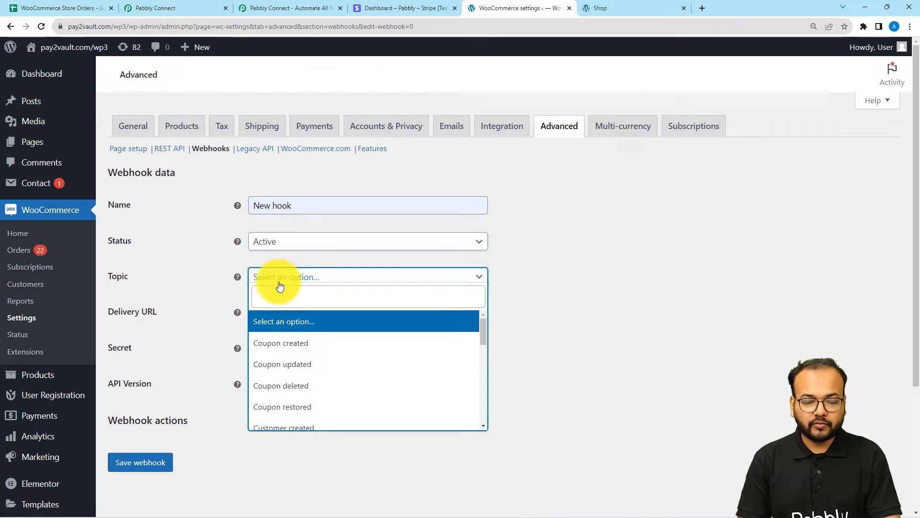
scroll(314, 334, down, 4)
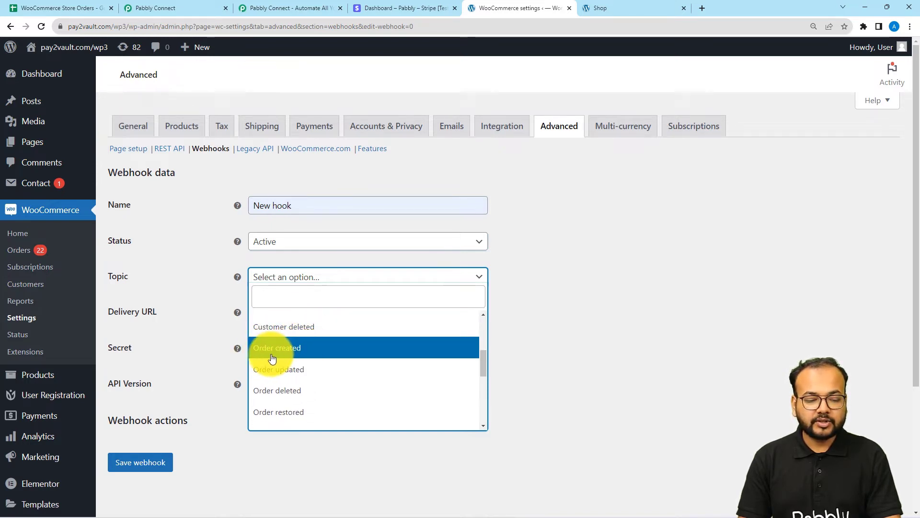
click(286, 354)
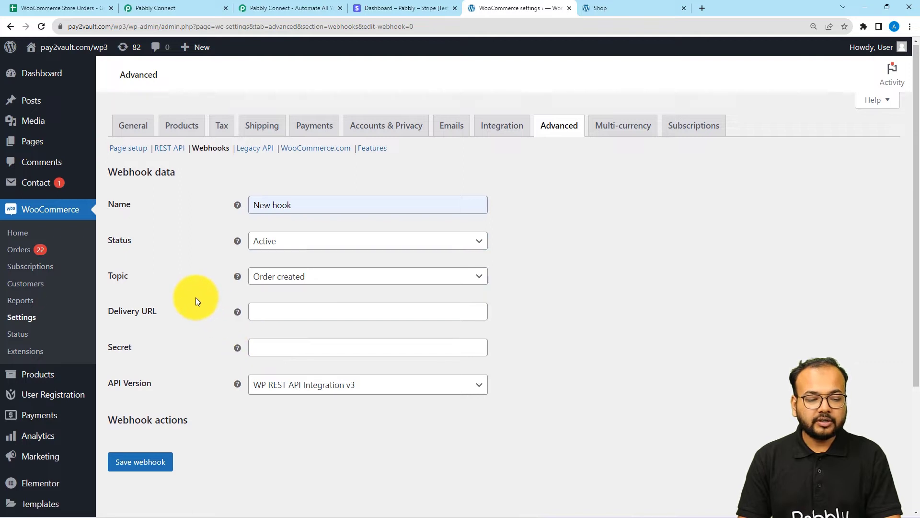
- Copy the trigger's webhook URL from Pabbly Connect into the WooCommerce webhook's Delivery URL and save the webhook
scroll(196, 298, down, 1)
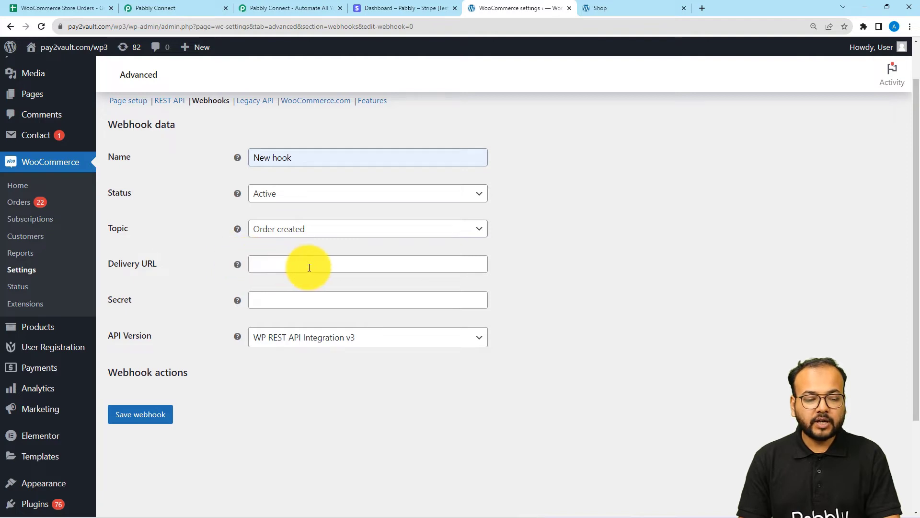
click(146, 7)
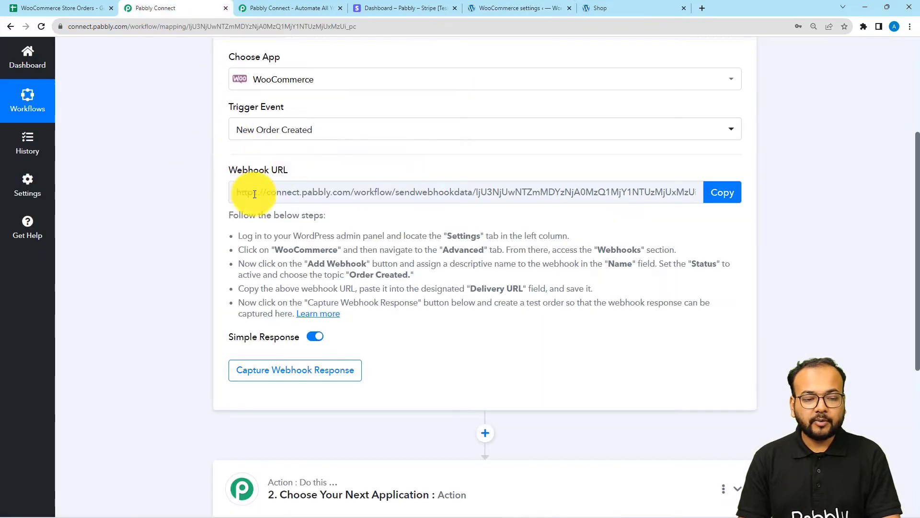
click(727, 193)
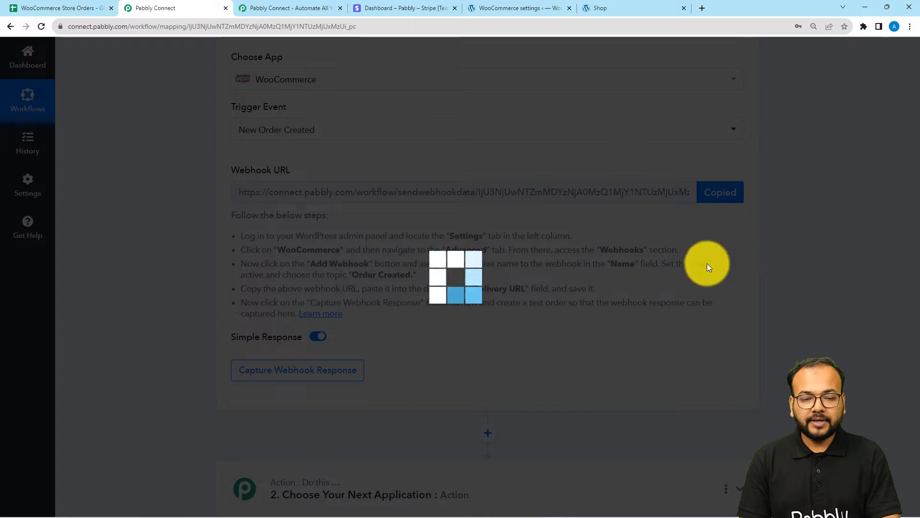
click(536, 8)
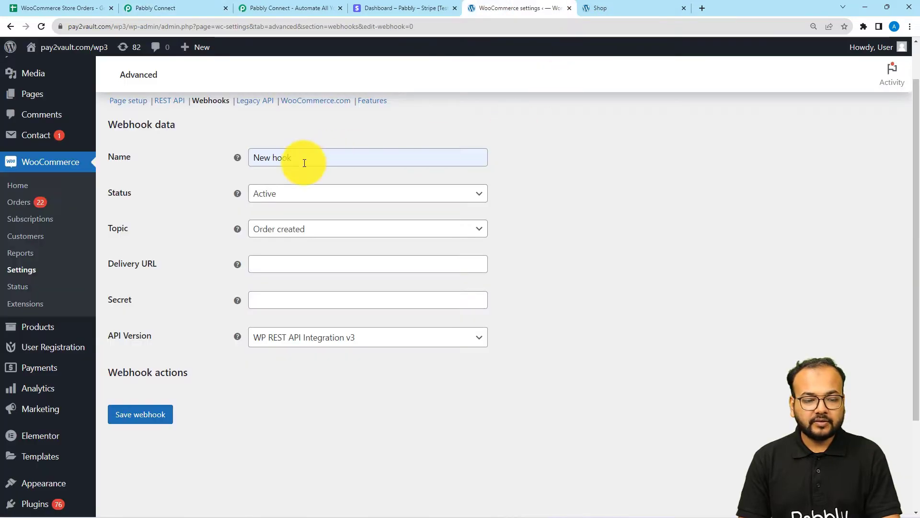
click(261, 263)
right_click(261, 264)
click(283, 338)
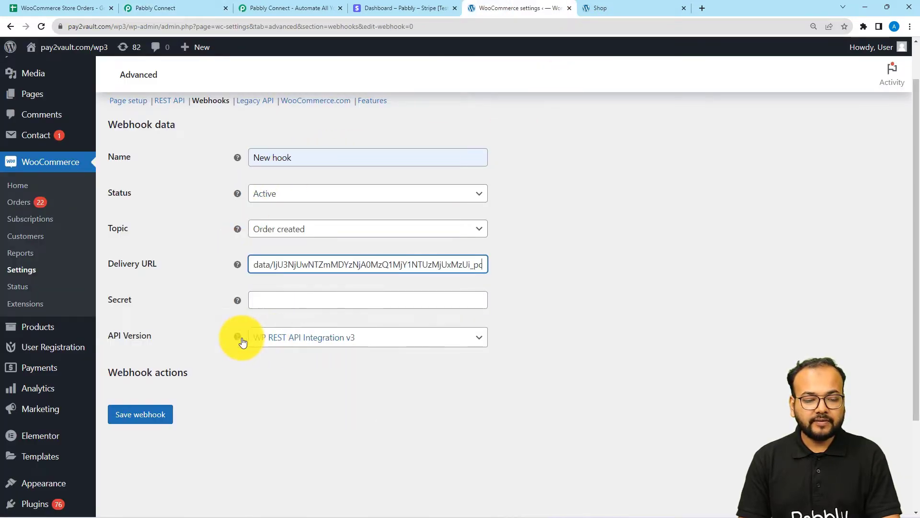
scroll(222, 334, down, 1)
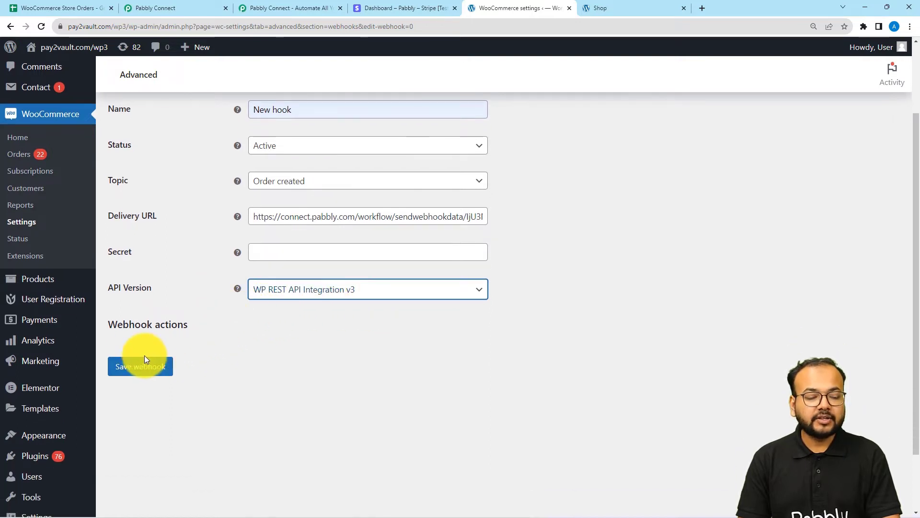
click(141, 375)
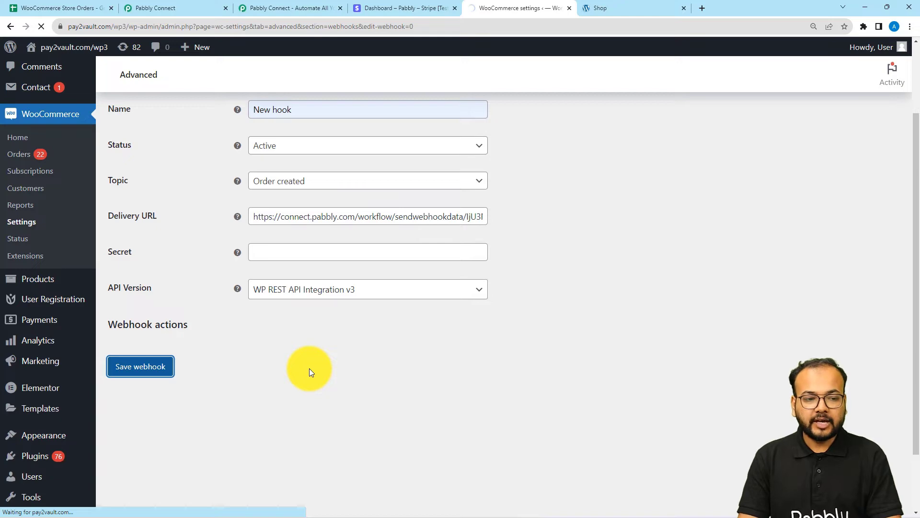
- Check the response captured by the Pabbly Connect trigger and the saved webhook in the WooCommerce settings
click(148, 5)
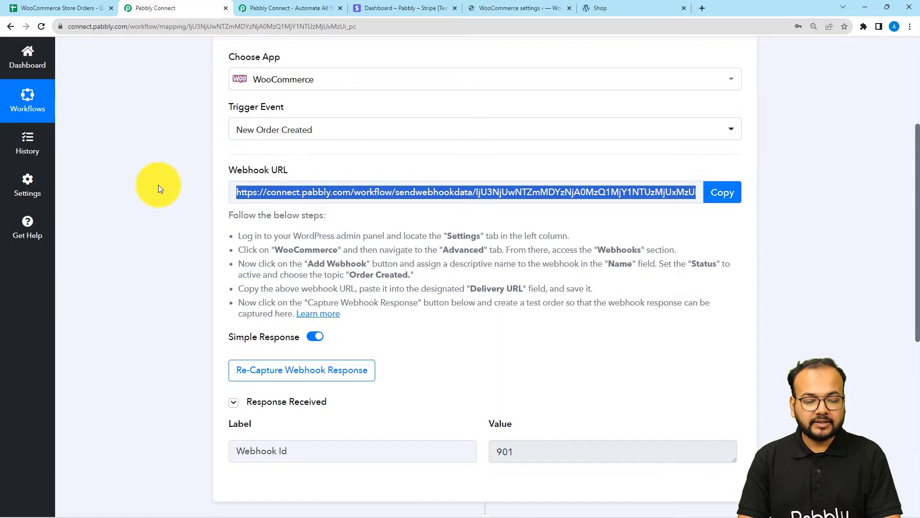
scroll(158, 185, down, 1)
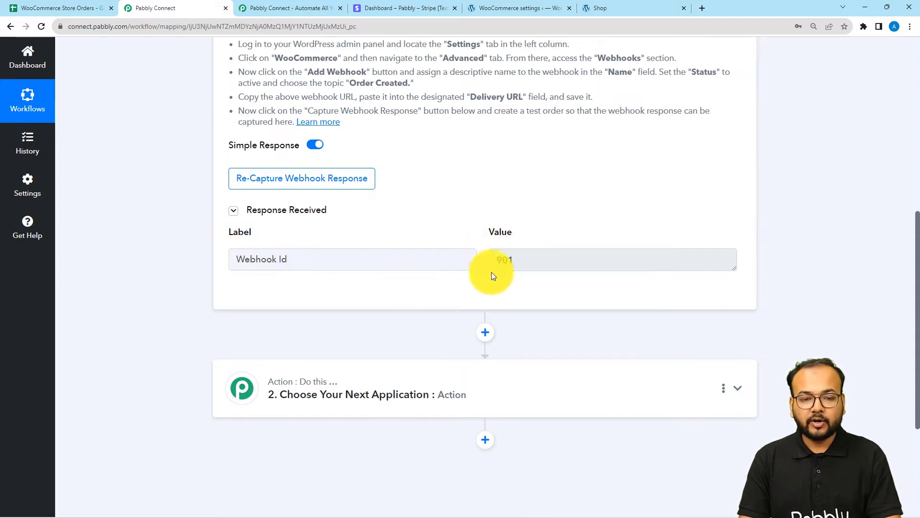
click(502, 10)
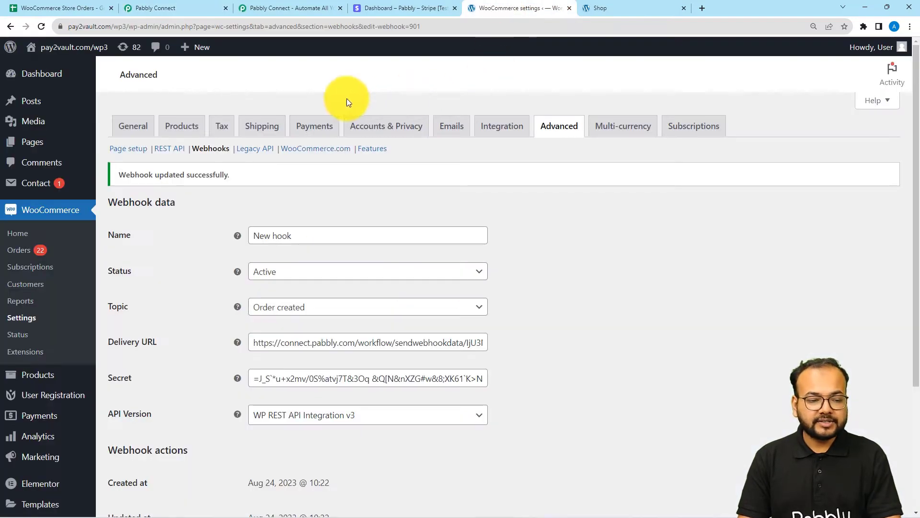
click(186, 9)
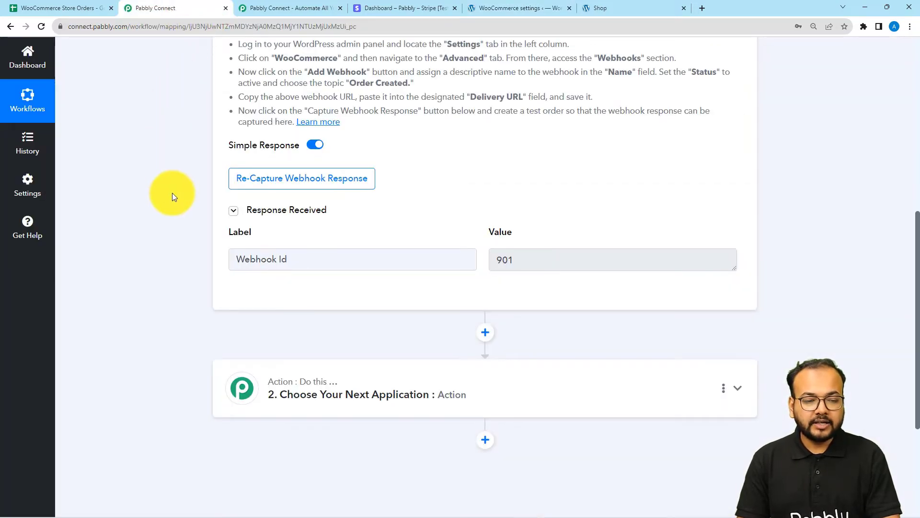
- Start recapturing the WooCommerce trigger's webhook response, confirm the recapture and read the note about making a test submission
scroll(142, 258, up, 2)
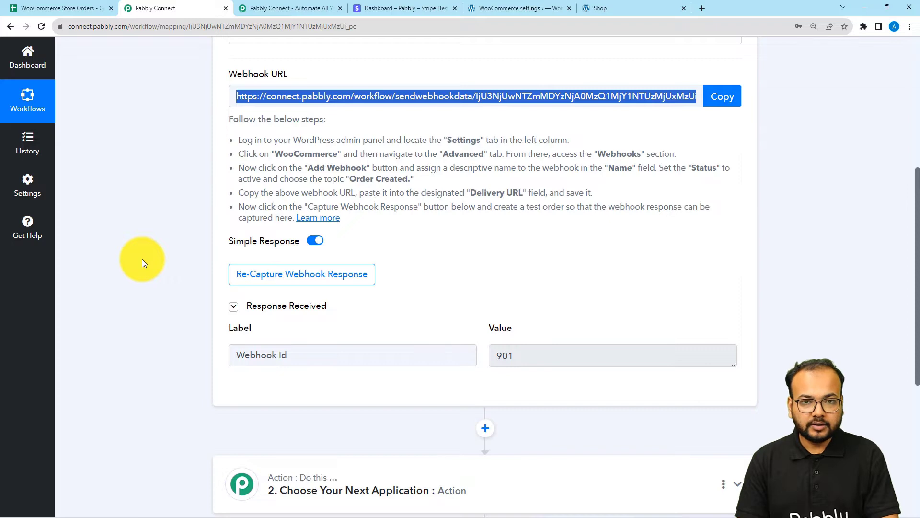
click(284, 274)
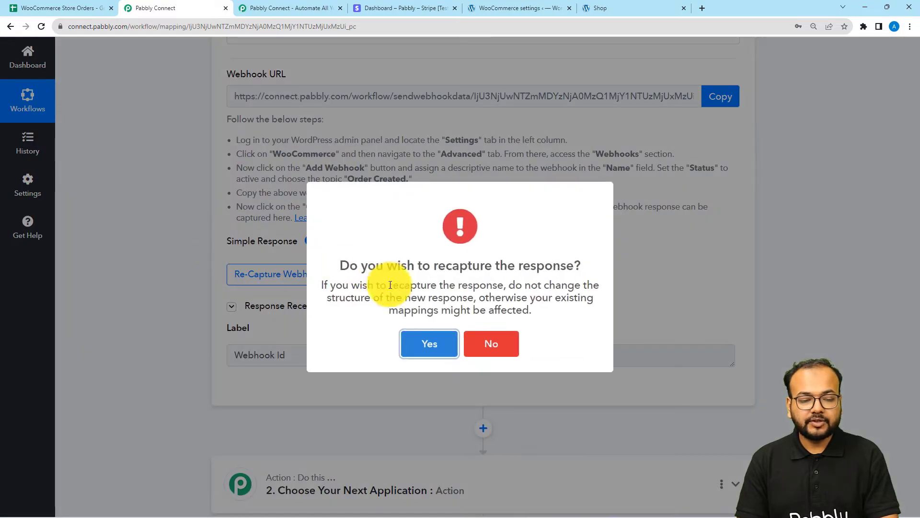
click(426, 342)
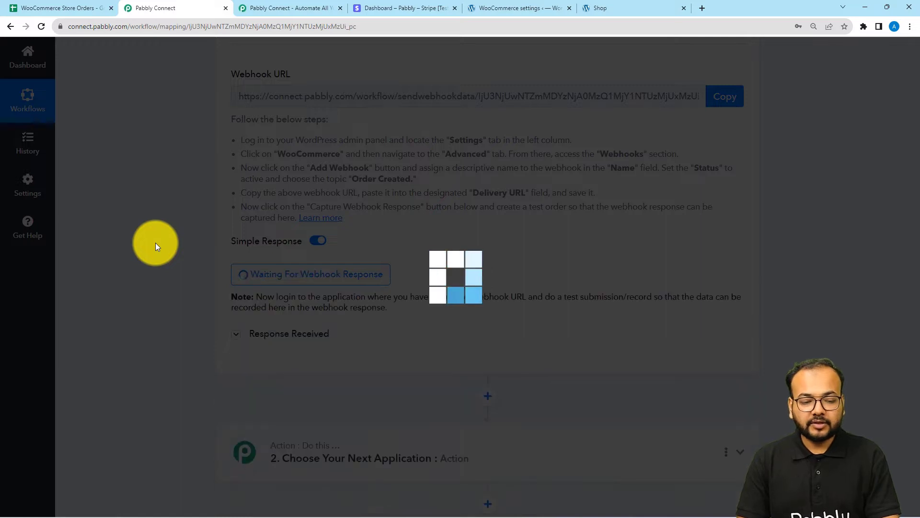
scroll(155, 243, down, 1)
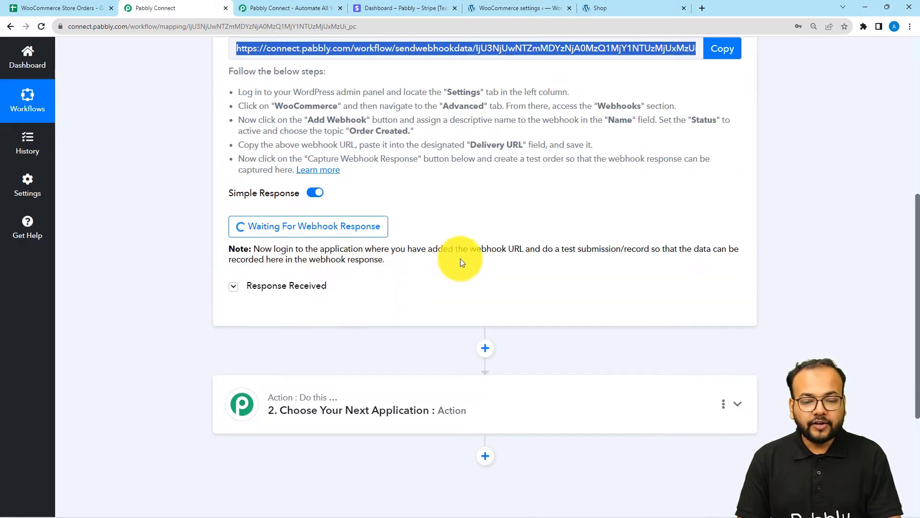
drag(560, 249, 591, 253)
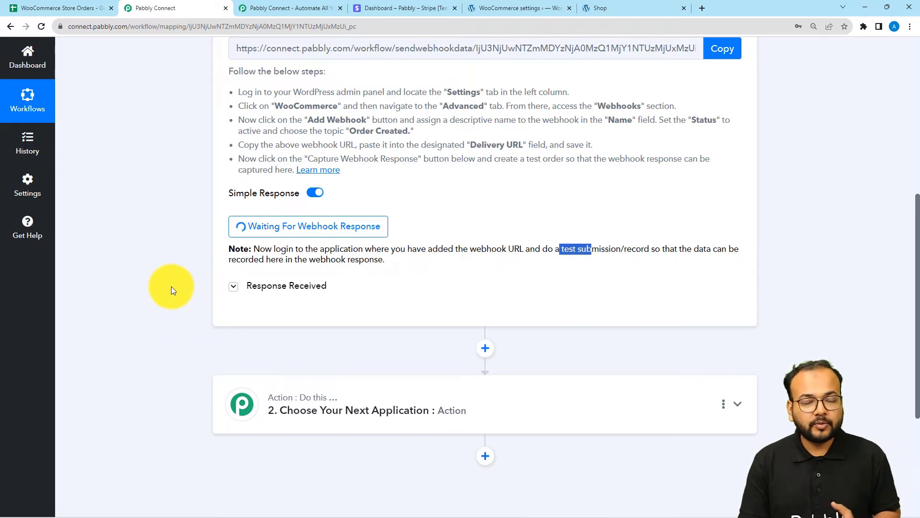
- Switch to the WooCommerce shop page, add the Iron Press to the cart and proceed to checkout
click(594, 8)
scroll(12, 274, down, 5)
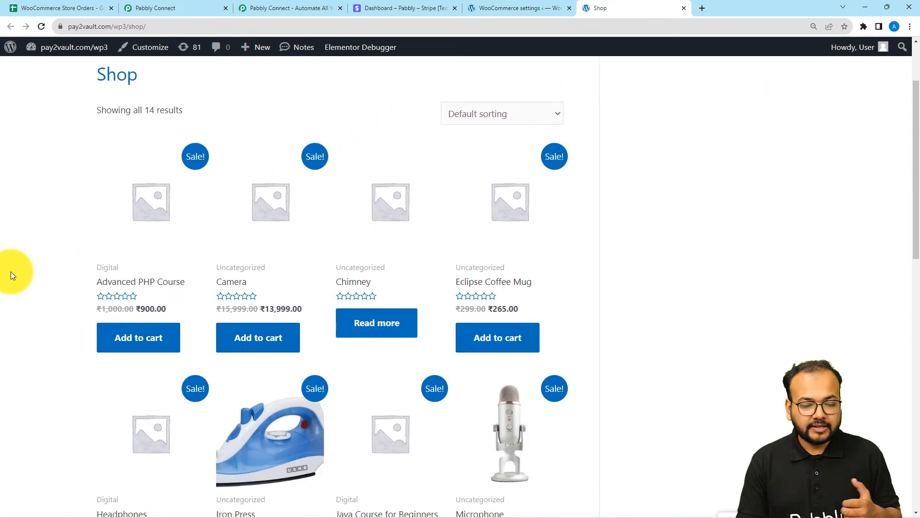
scroll(11, 274, down, 2)
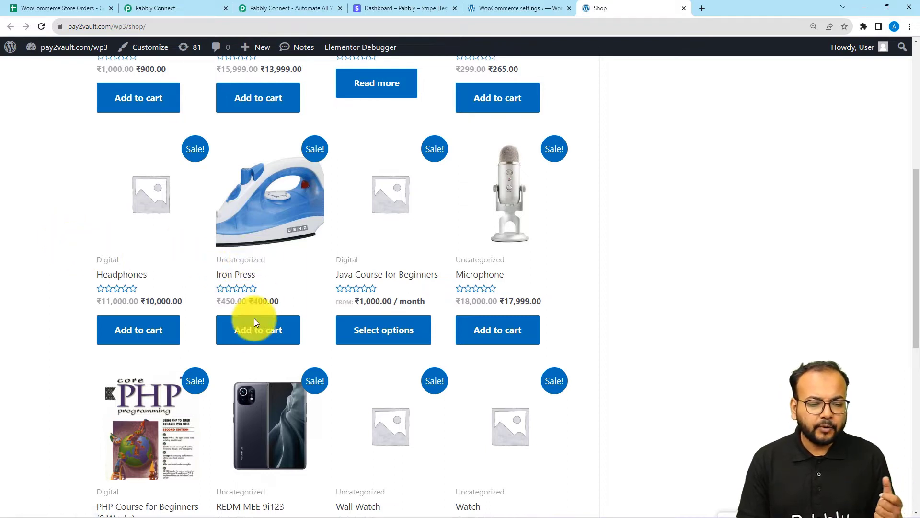
click(256, 333)
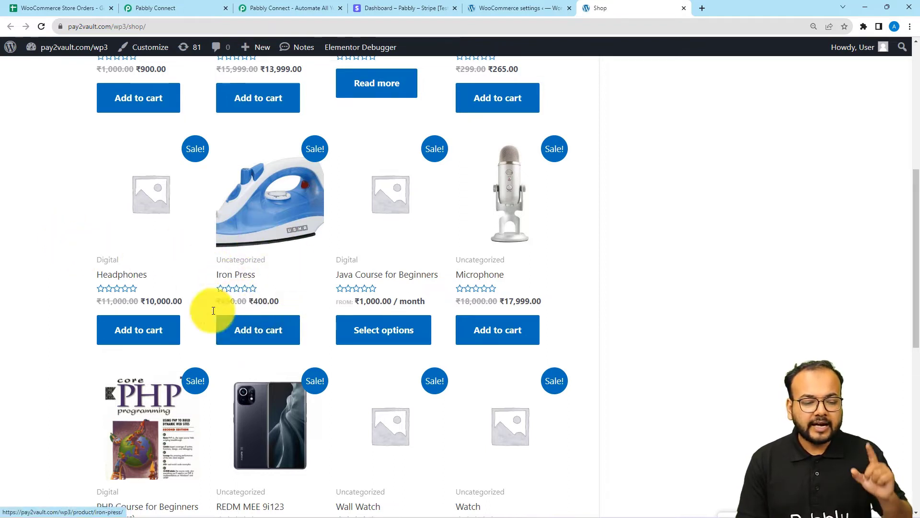
click(246, 330)
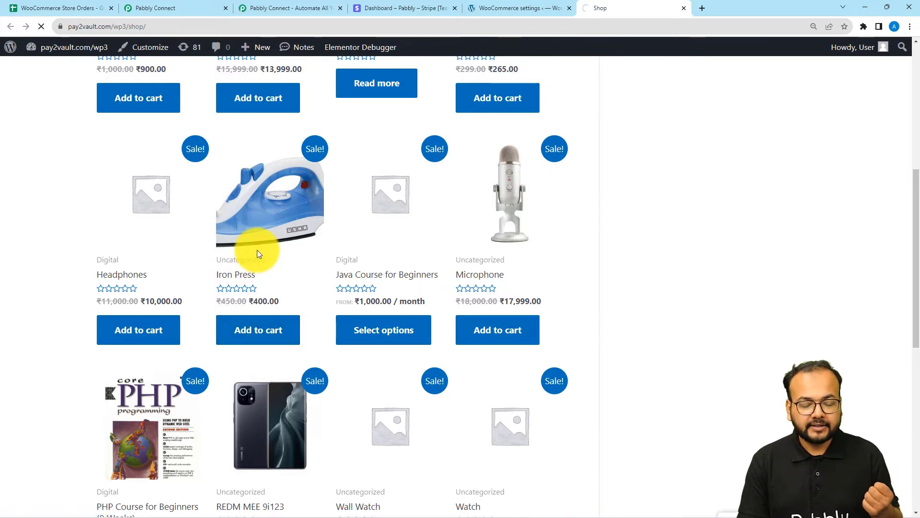
scroll(257, 250, down, 5)
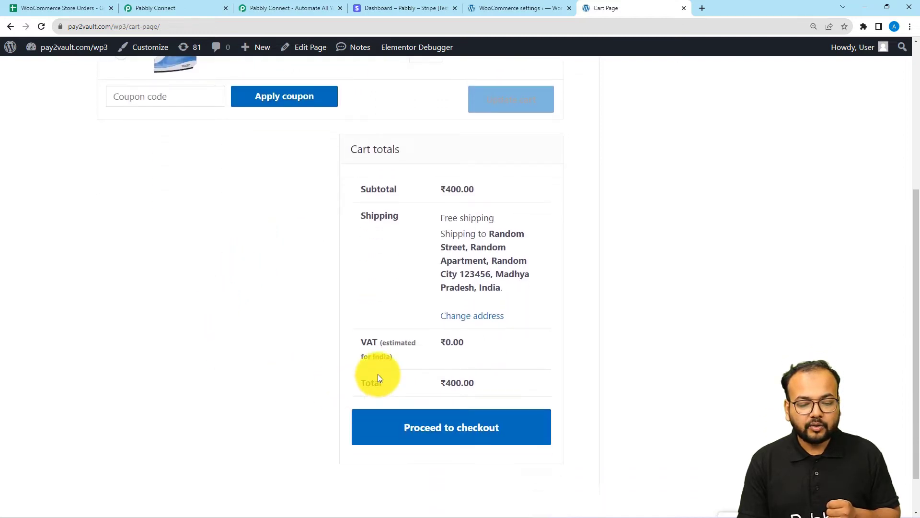
click(448, 442)
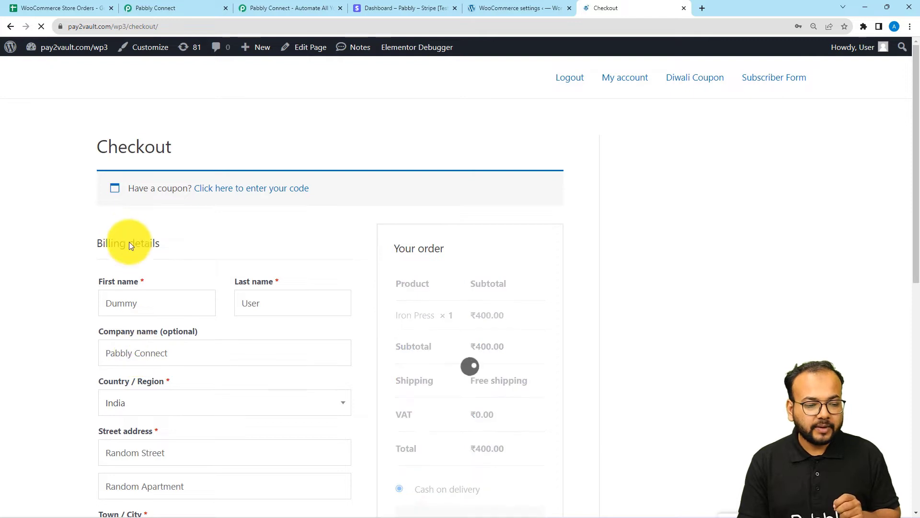
- Replace the first and last name in the billing details with the test customer's name
scroll(65, 228, down, 3)
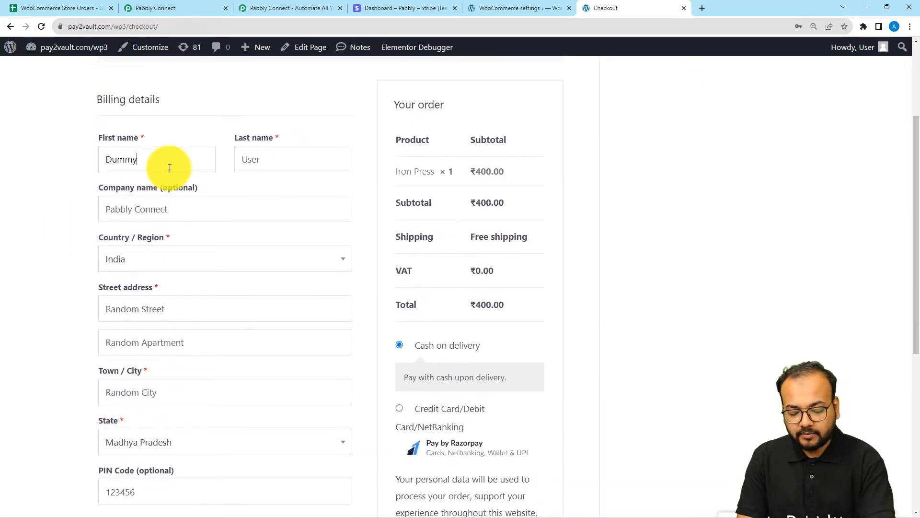
click(170, 167)
key(BackSpace)
key(BackSpace)
key(BackSpace)
key(BackSpace)
key(BackSpace)
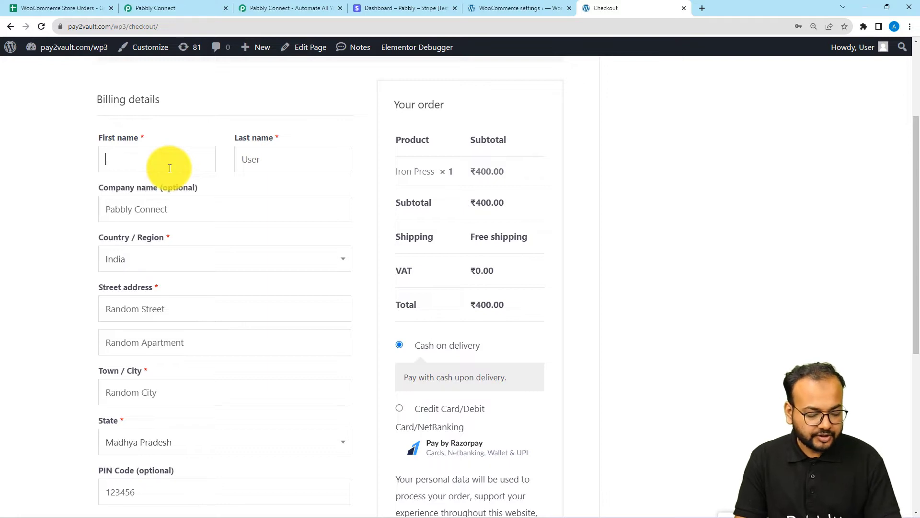
text(Demo)
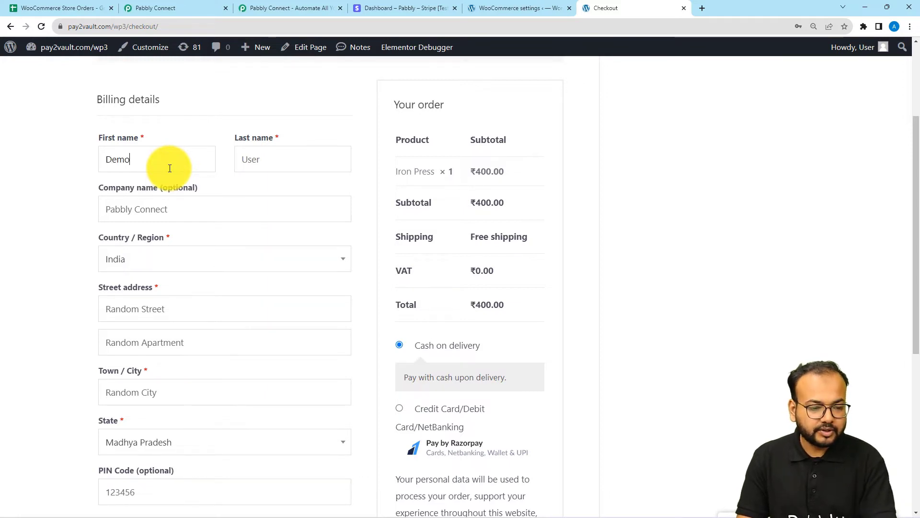
click(263, 167)
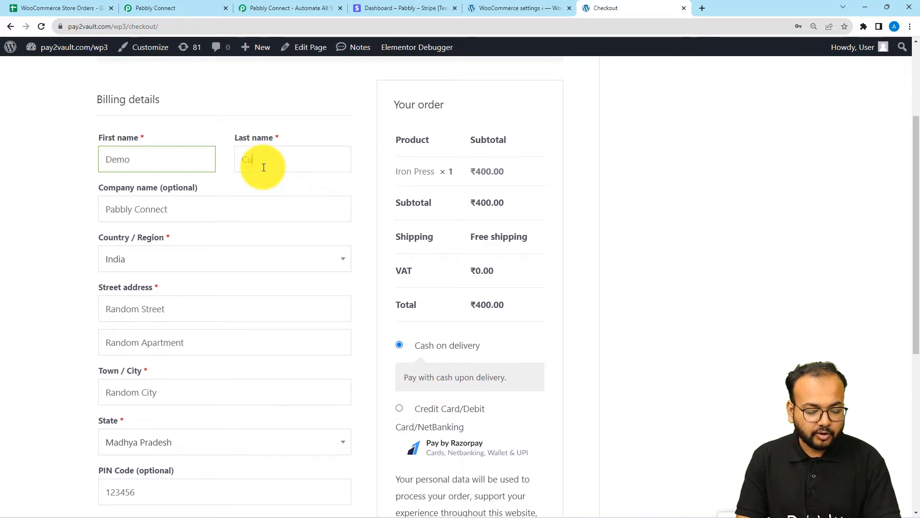
text(Custom)
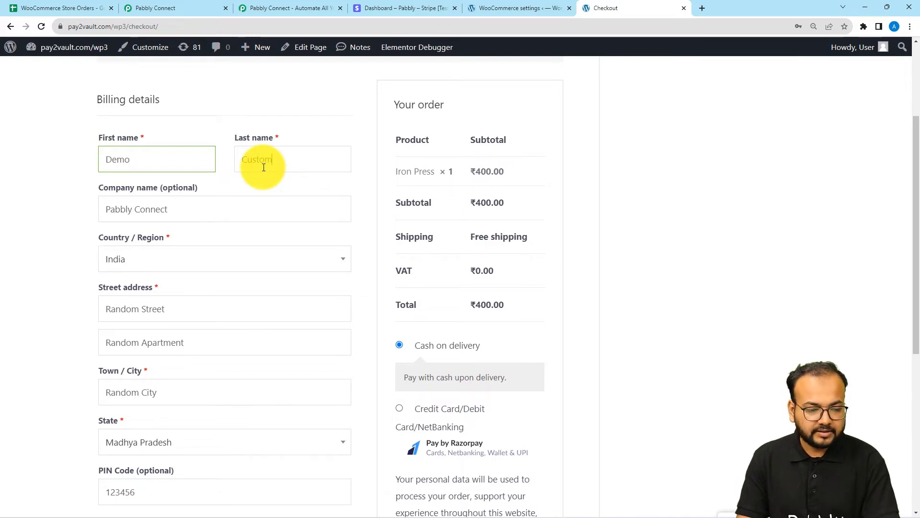
text(er)
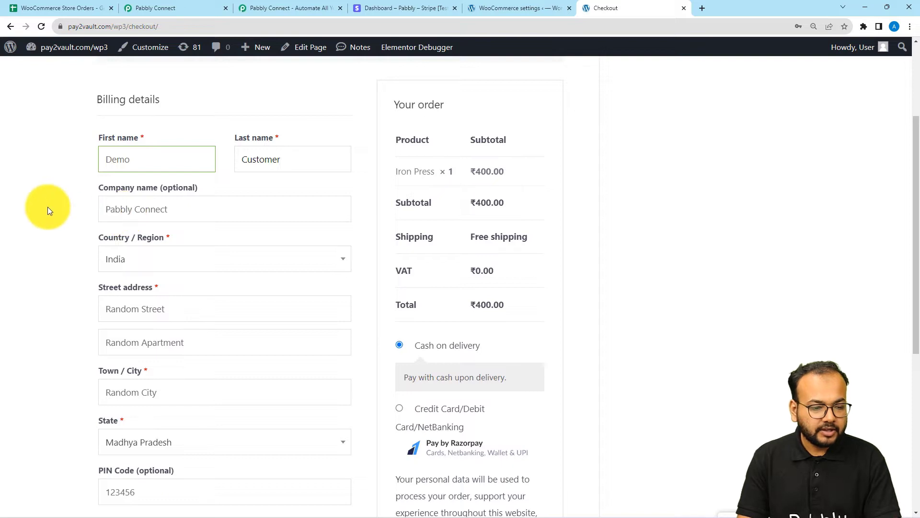
- Edit the part before the @ in the billing email address for the test customer
scroll(48, 206, down, 5)
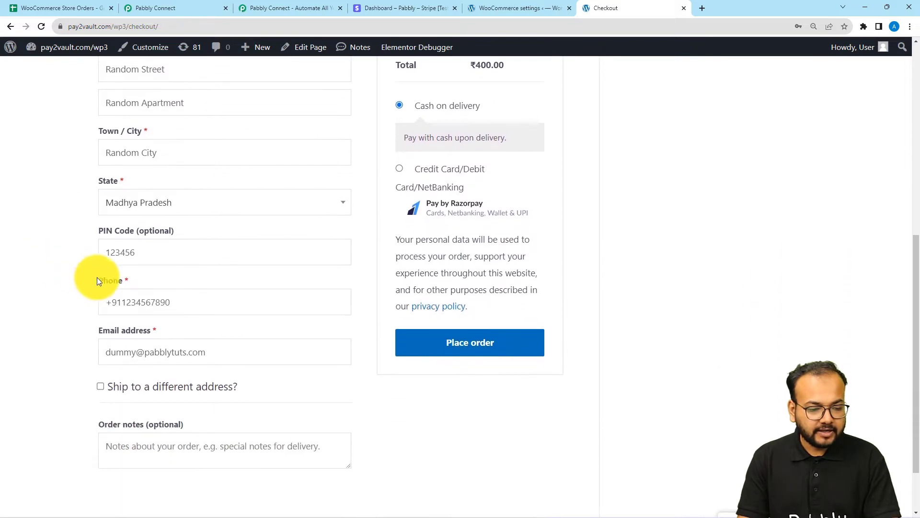
click(135, 354)
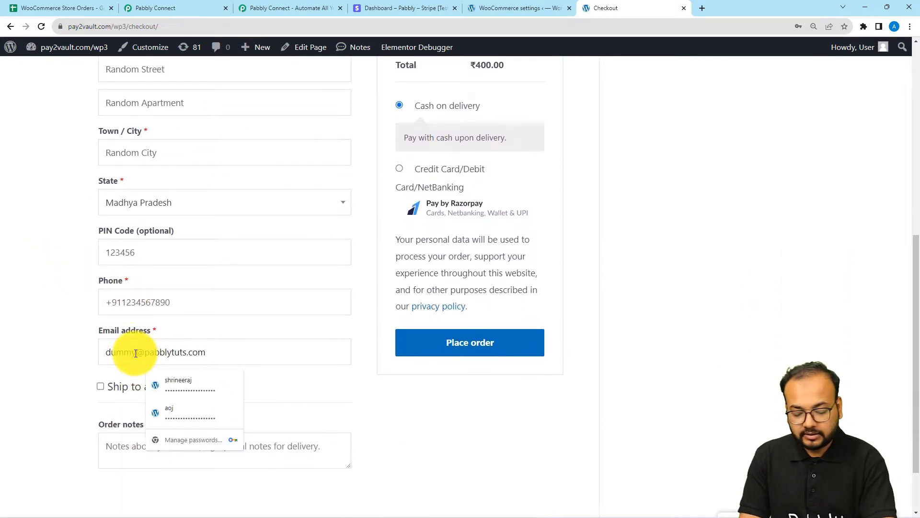
key(BackSpace)
key(BackSpace)
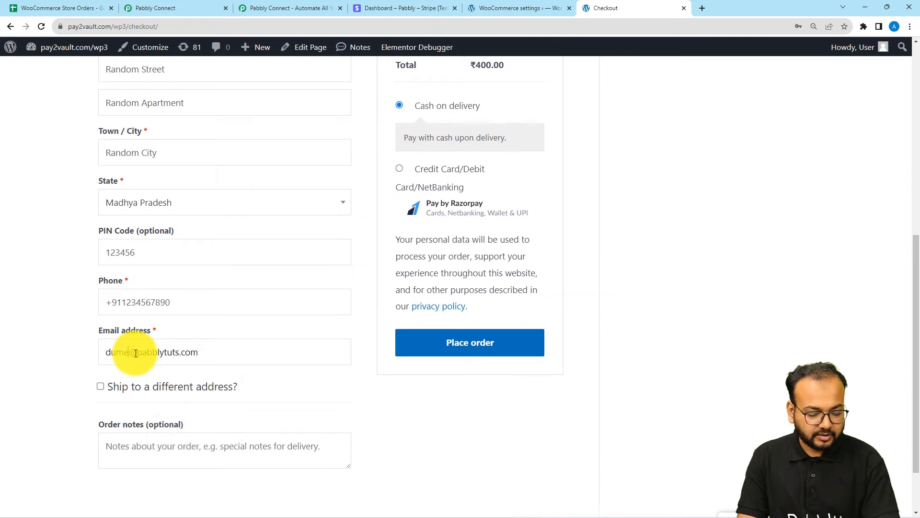
click(54, 313)
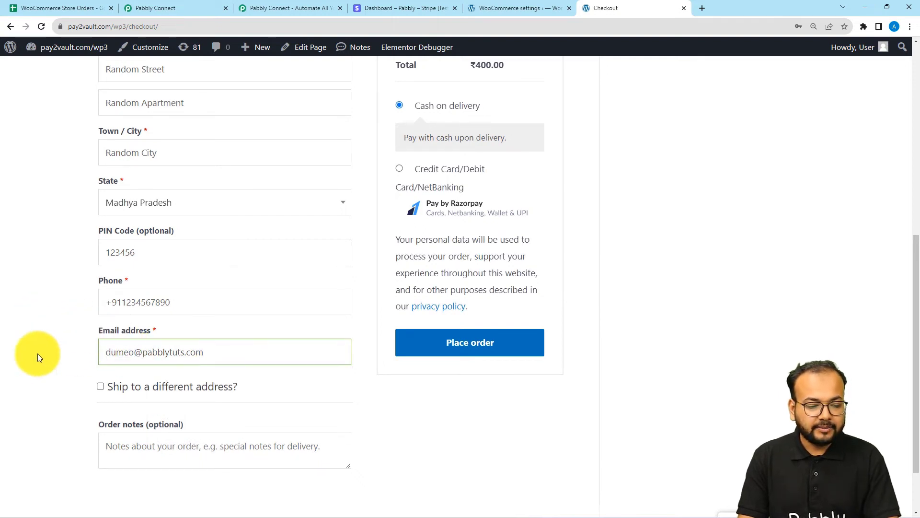
- Recheck the billing details and place the Iron Press order with cash on delivery
scroll(66, 364, up, 4)
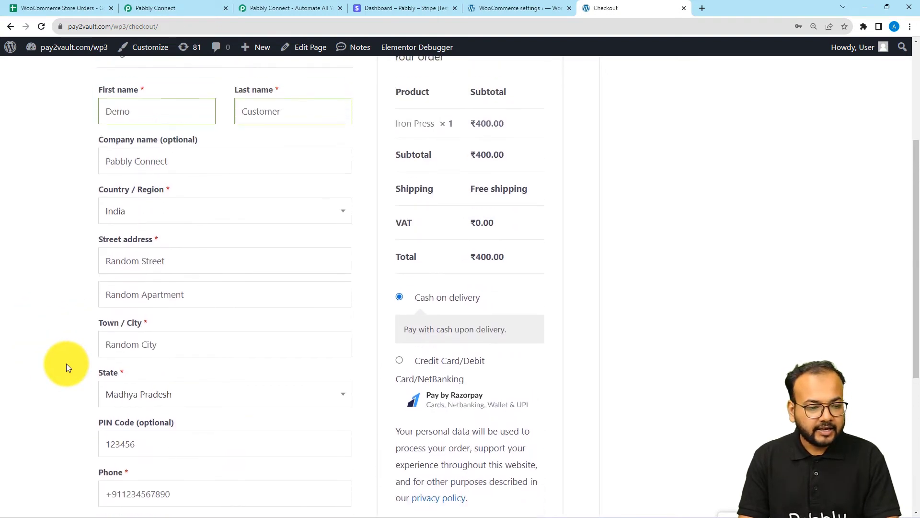
scroll(66, 364, down, 5)
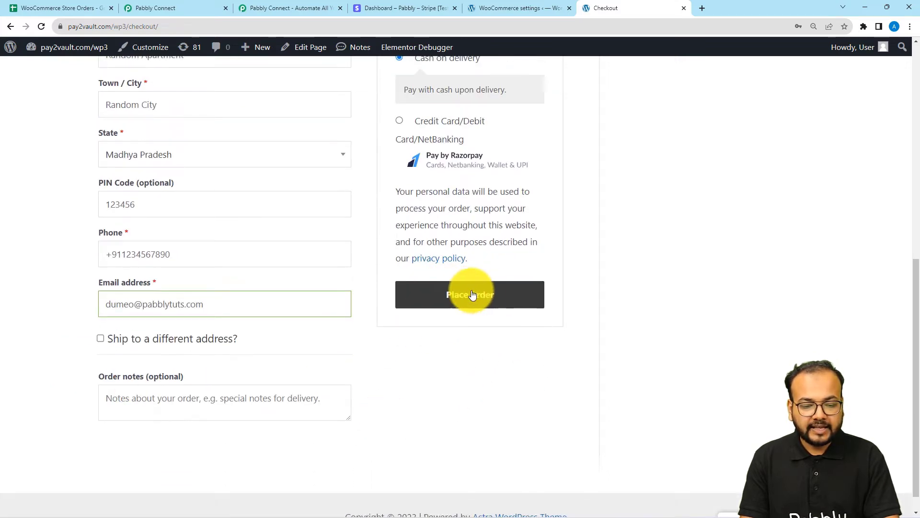
click(472, 294)
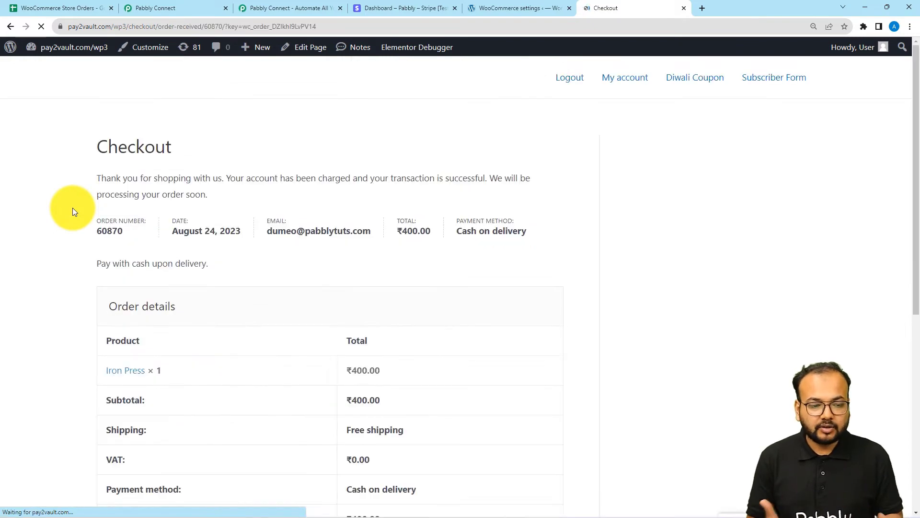
- Review the order confirmation, including its order details and the billing and shipping addresses
scroll(88, 162, down, 4)
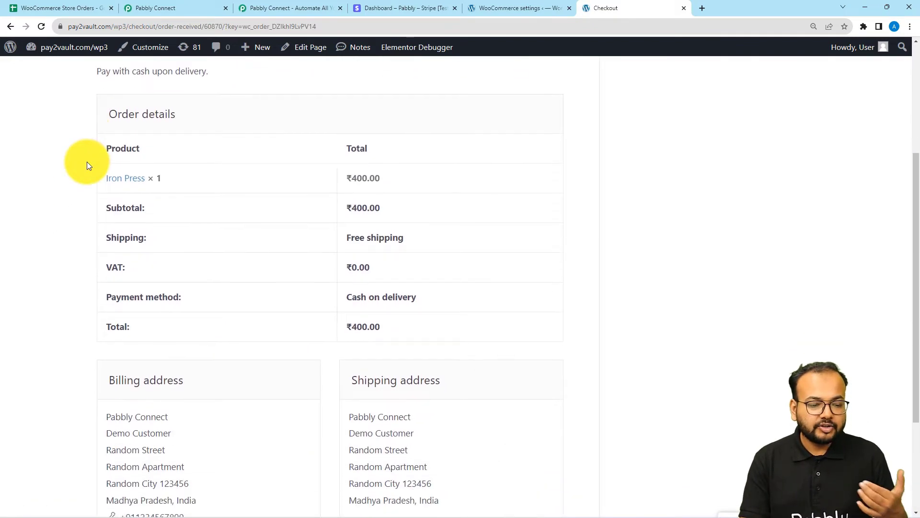
scroll(87, 162, down, 3)
scroll(74, 200, up, 4)
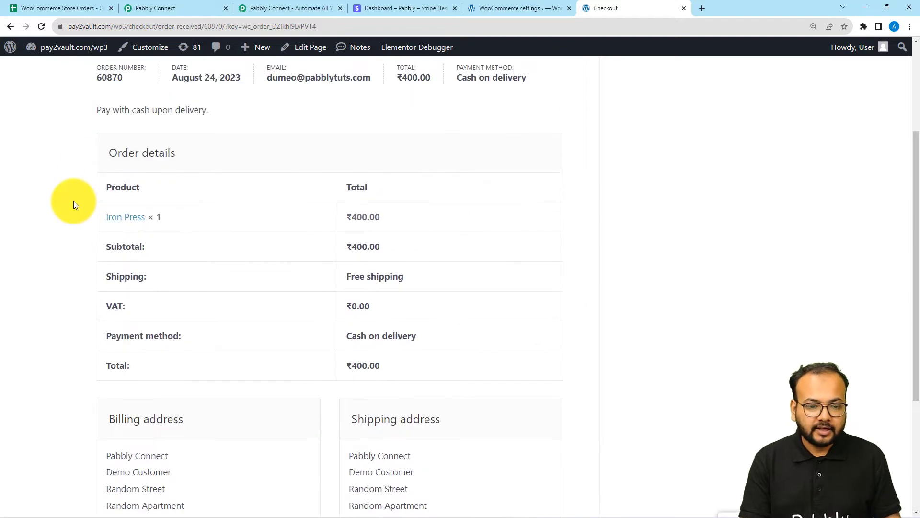
scroll(73, 200, up, 2)
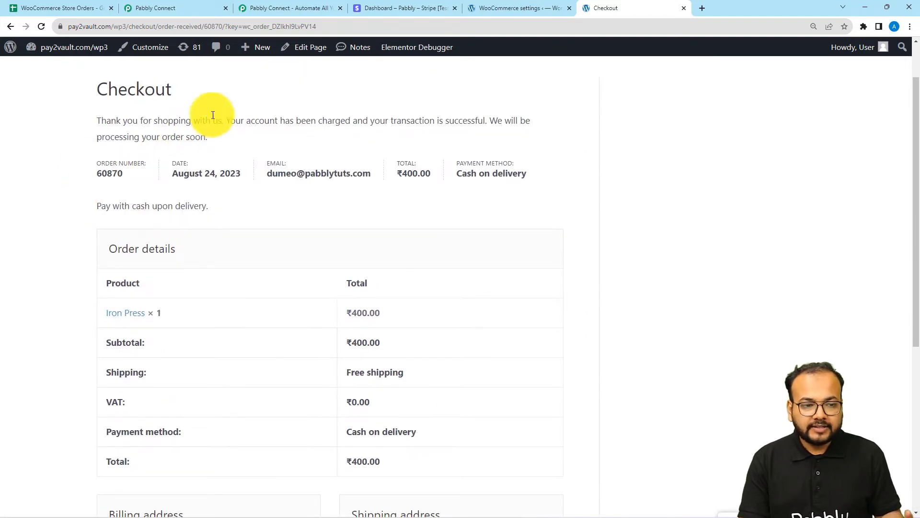
- Switch to the Pabbly Connect workflow and examine the captured webhook response, including the order's total, shipping, payment and line item fields
click(165, 9)
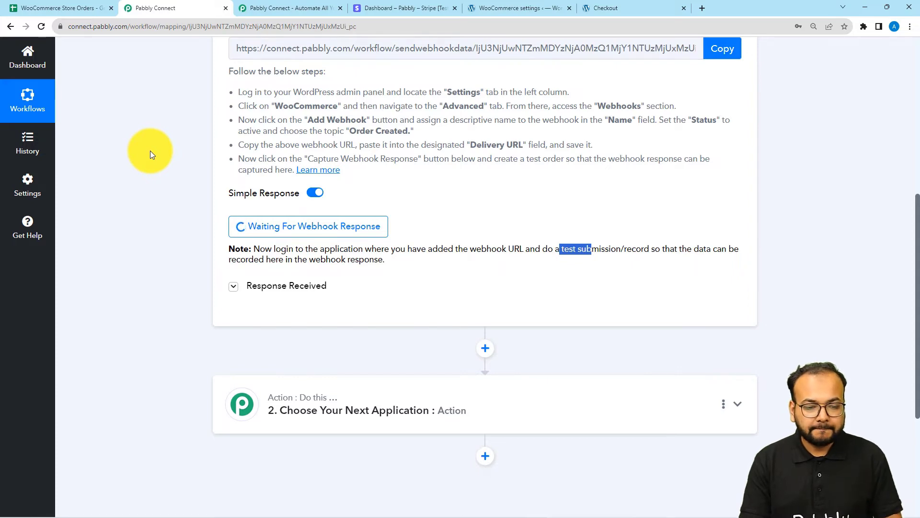
scroll(137, 173, down, 3)
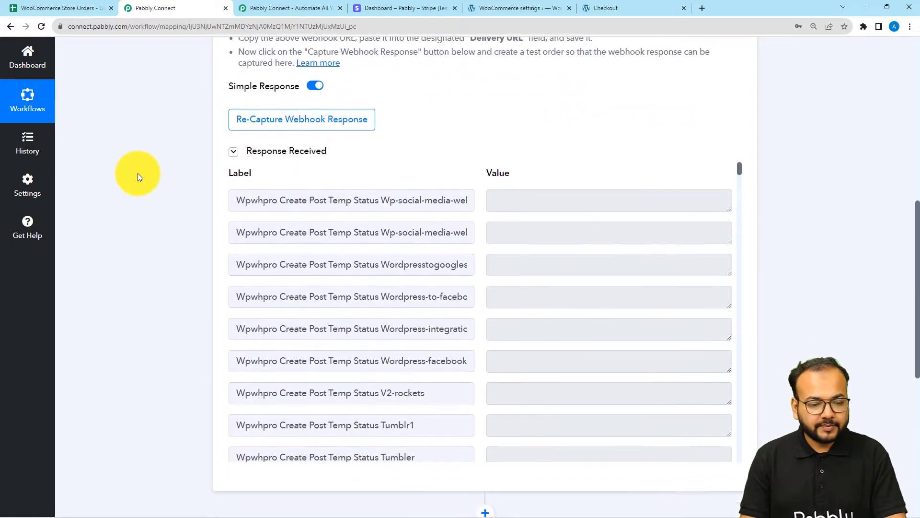
scroll(358, 215, down, 3)
scroll(359, 214, down, 15)
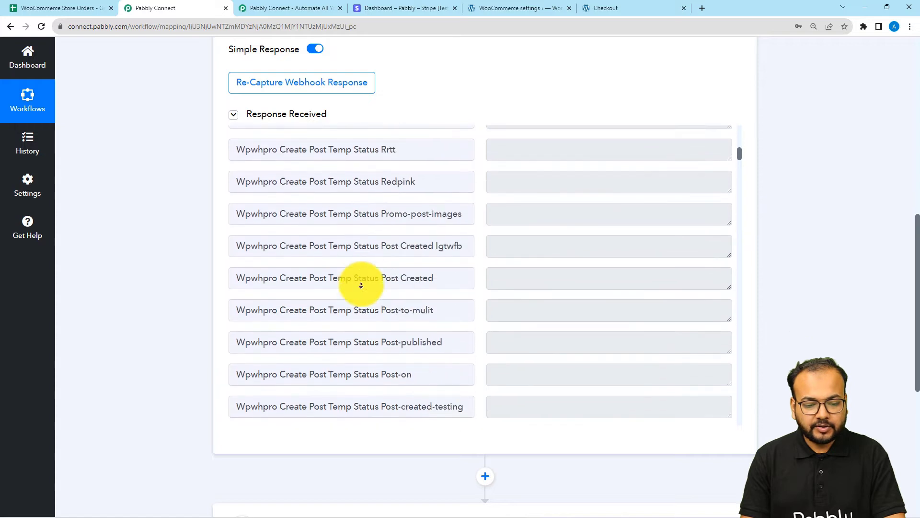
scroll(361, 285, down, 10)
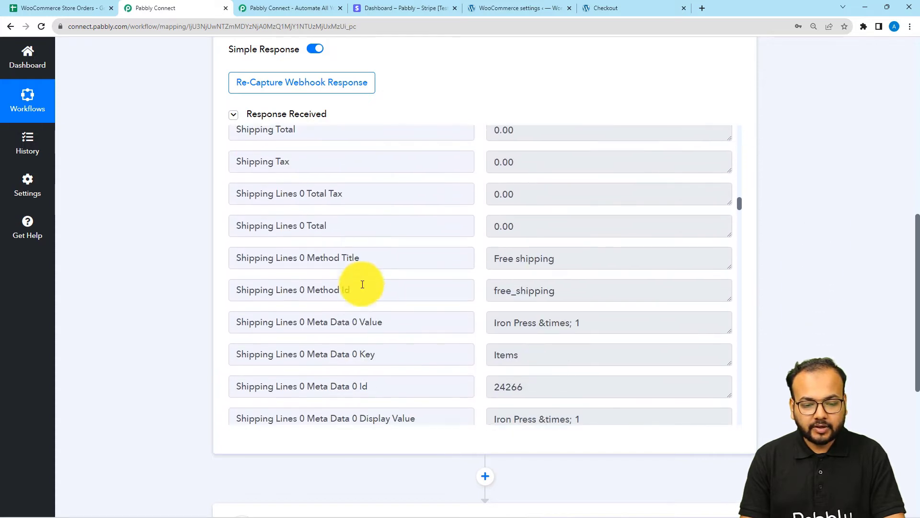
scroll(361, 280, up, 3)
scroll(364, 270, up, 1)
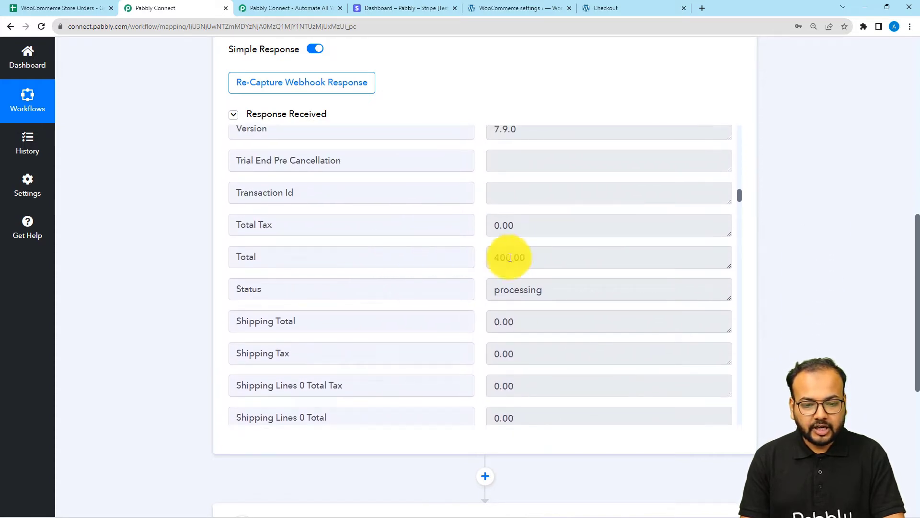
scroll(389, 264, down, 3)
scroll(389, 264, down, 4)
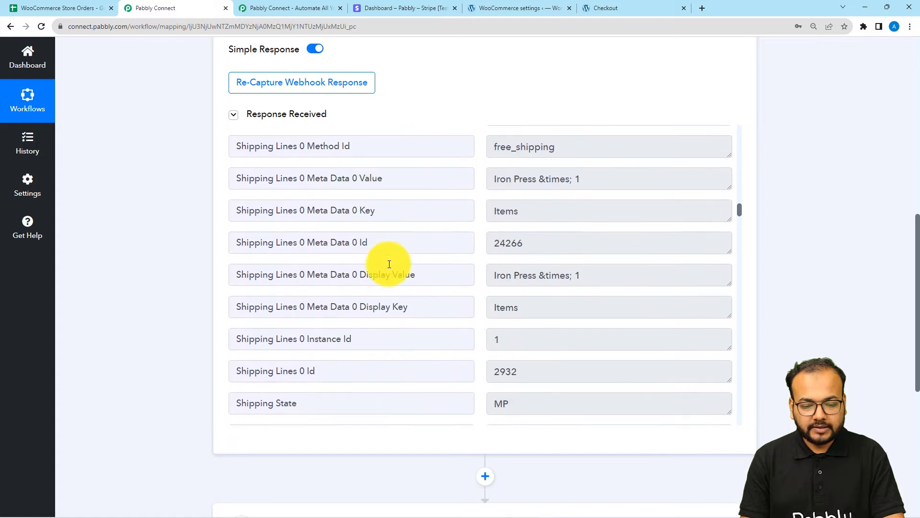
scroll(389, 264, down, 5)
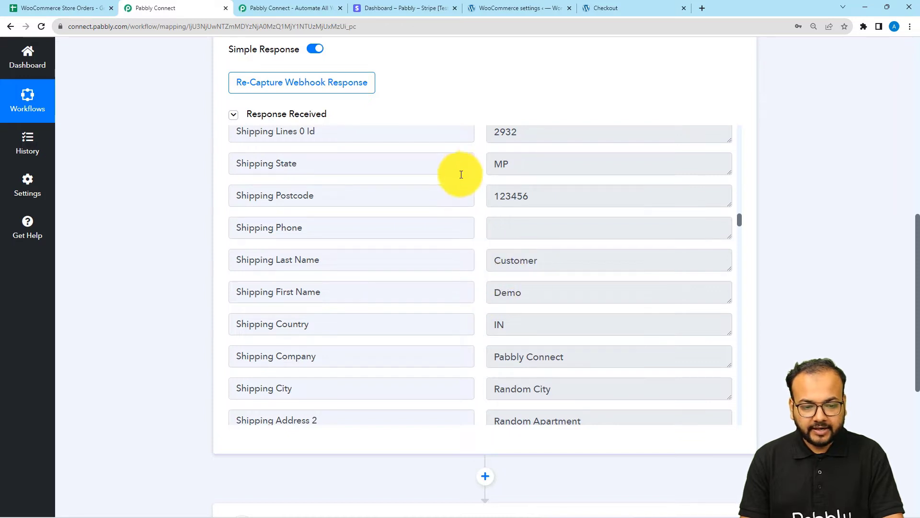
scroll(455, 277, down, 5)
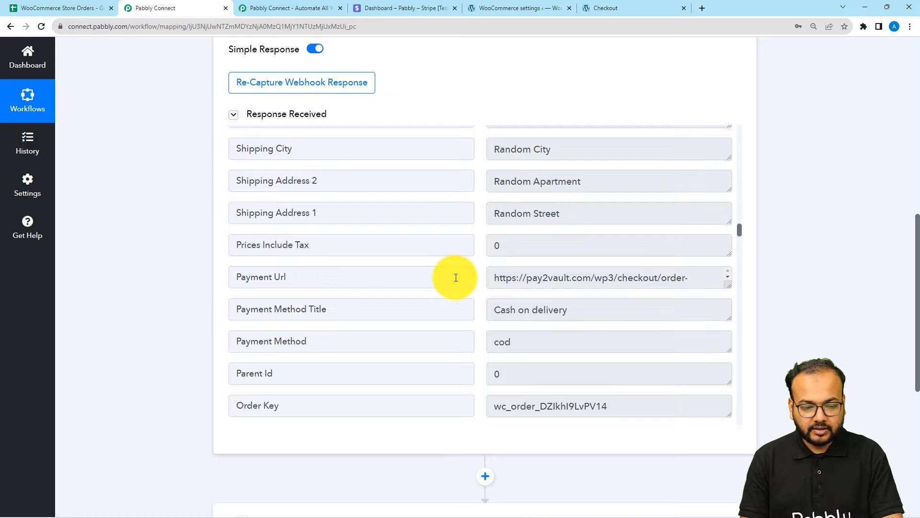
scroll(428, 307, down, 4)
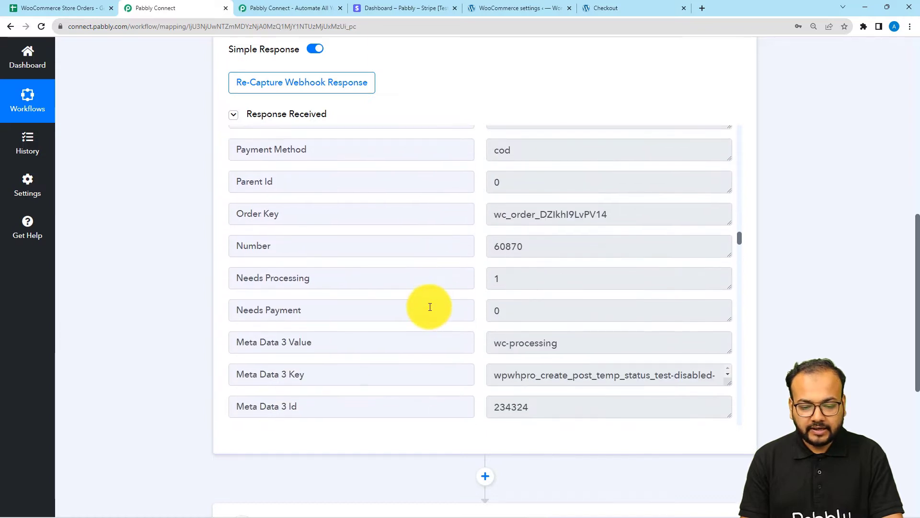
scroll(430, 307, down, 10)
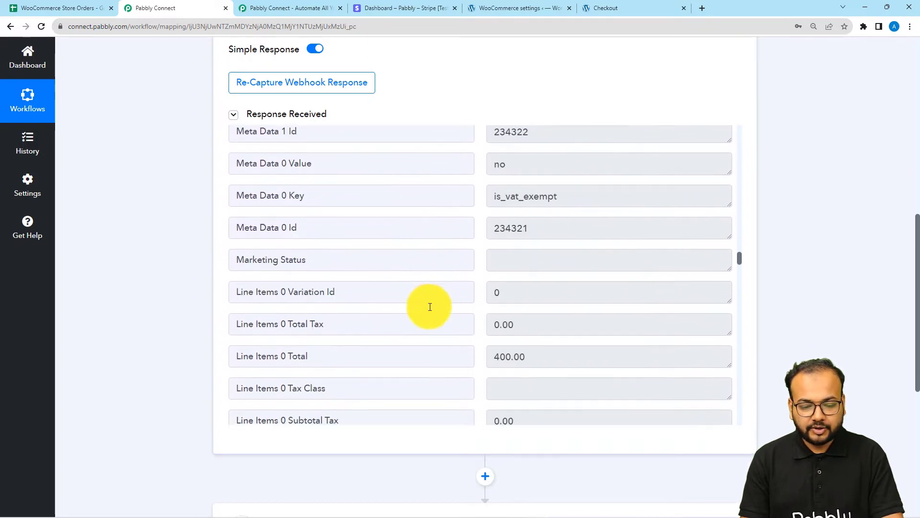
scroll(430, 307, down, 10)
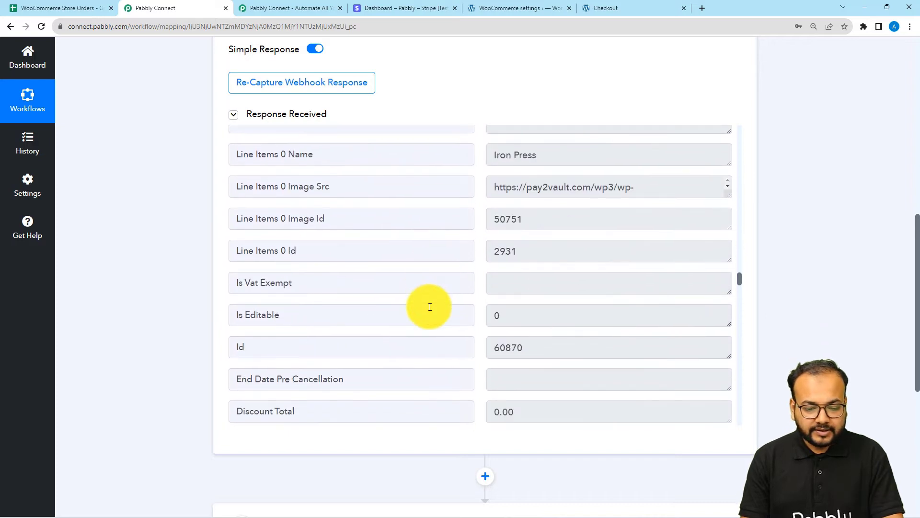
scroll(430, 306, down, 2)
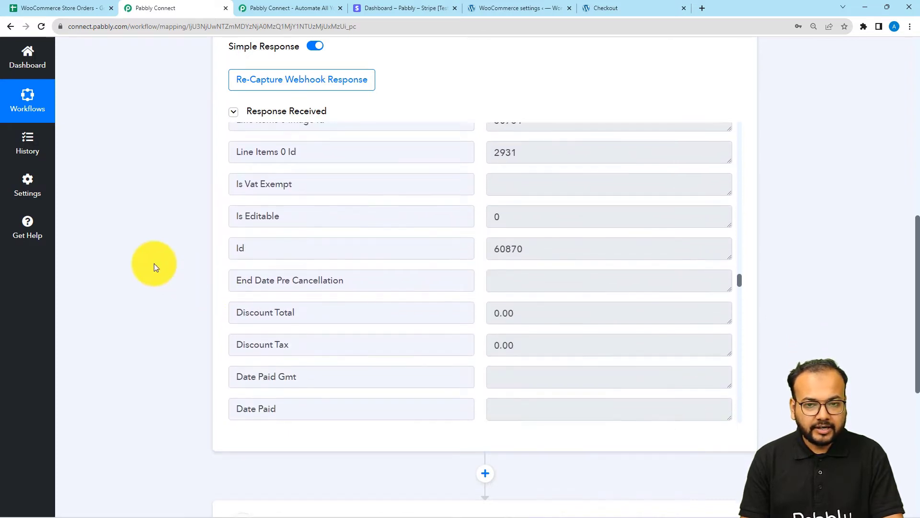
- Set the workflow's second step to Google Sheets with the Add New Row action event, checking the orders spreadsheet along the way
scroll(154, 263, down, 4)
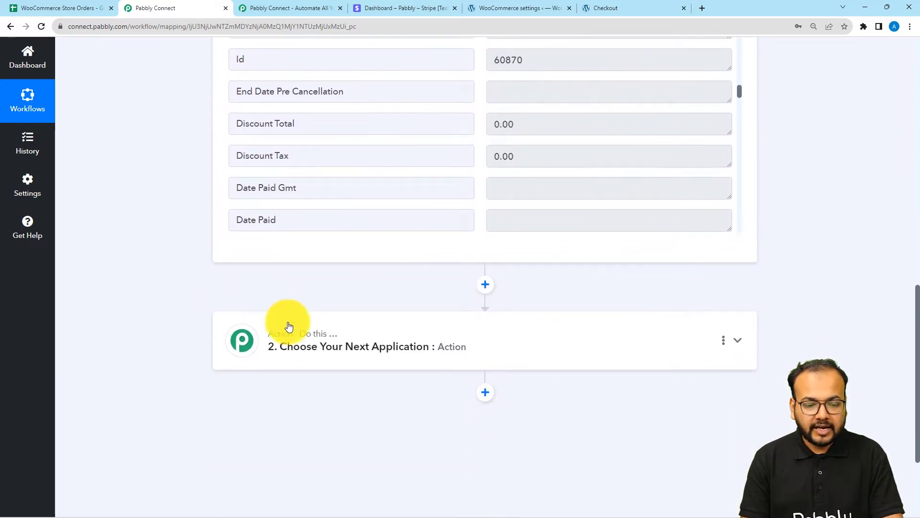
click(339, 358)
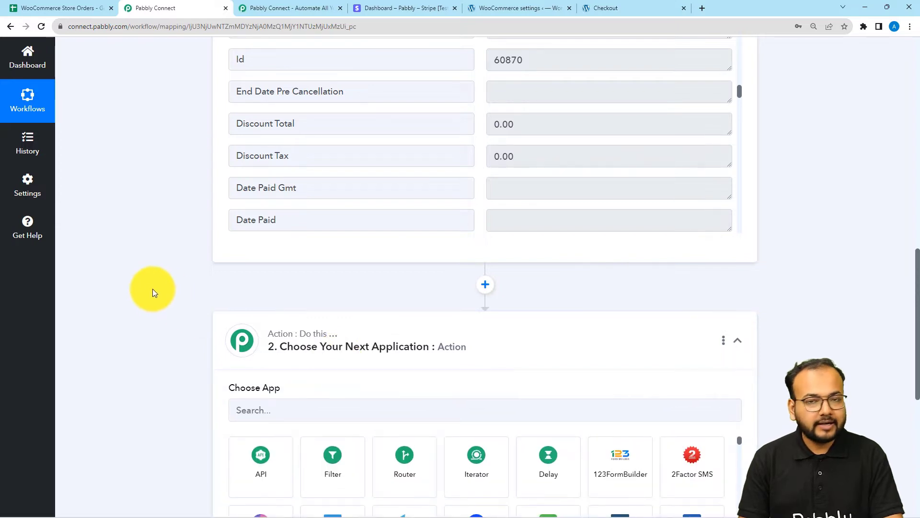
click(23, 5)
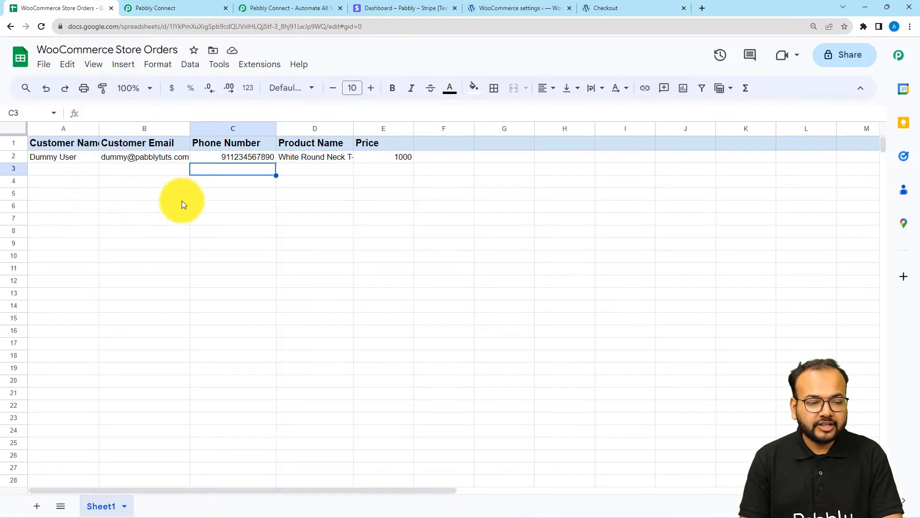
click(79, 174)
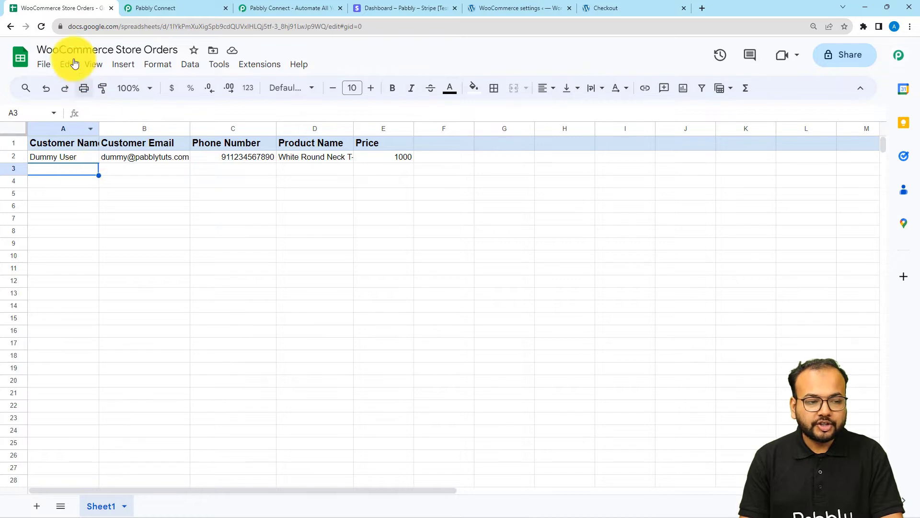
click(179, 5)
scroll(185, 137, down, 5)
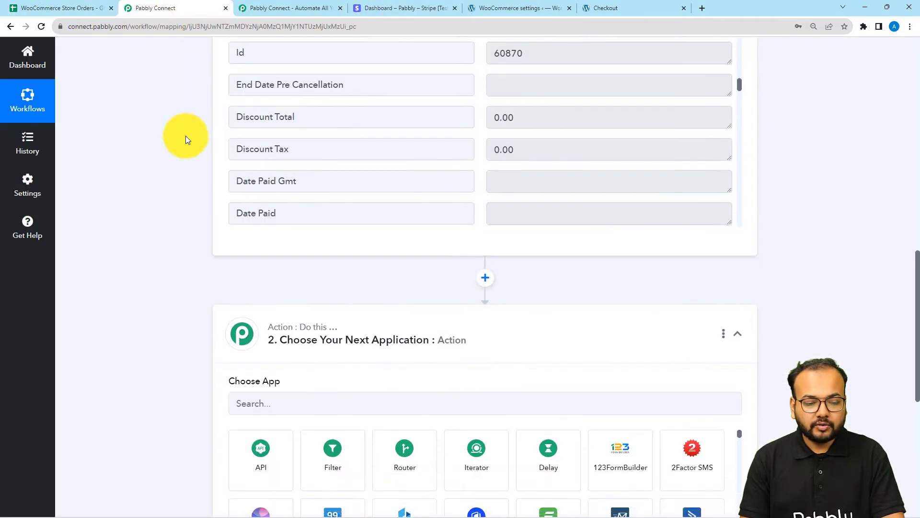
click(283, 167)
text(s)
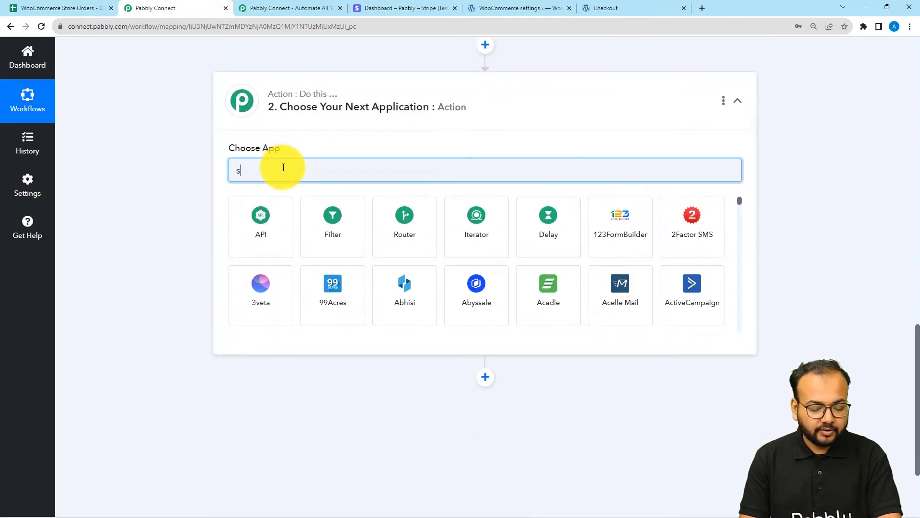
text(heet)
click(310, 208)
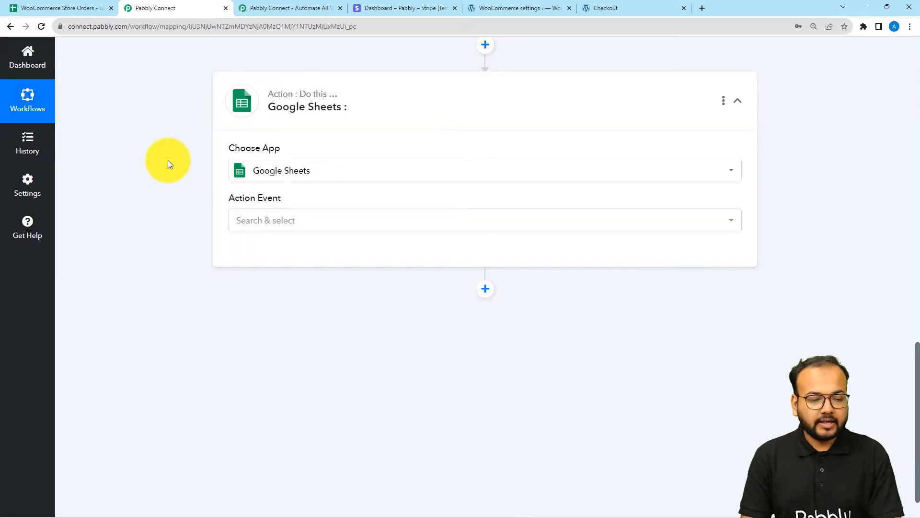
click(243, 224)
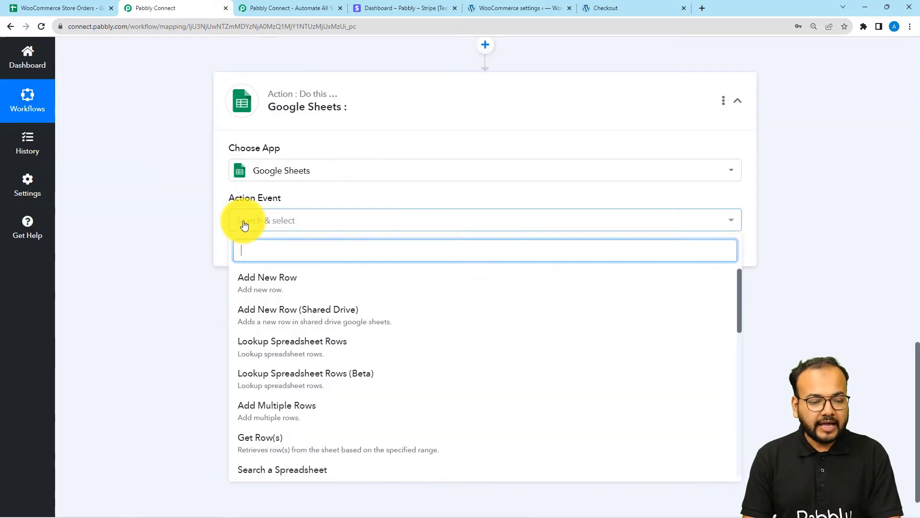
click(254, 275)
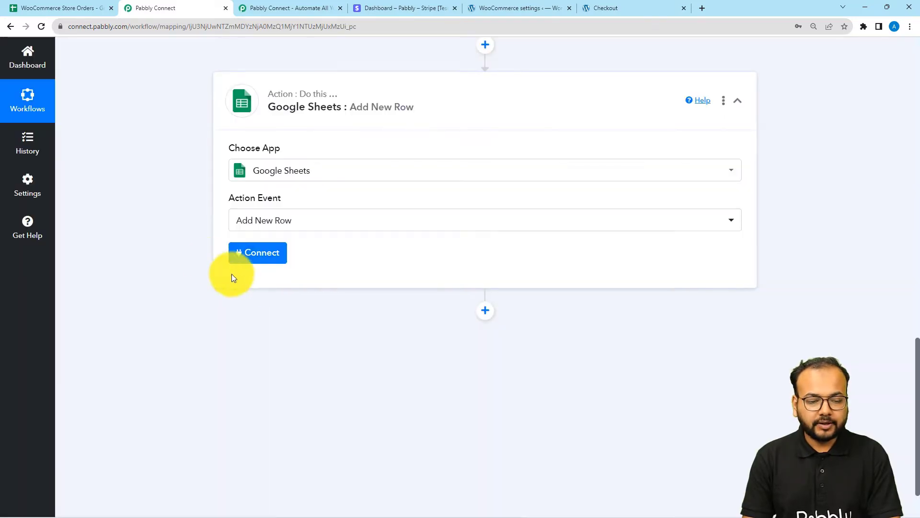
- Connect Google Sheets through a new connection, signing in with the Pabbly Google account and granting the requested access
click(244, 253)
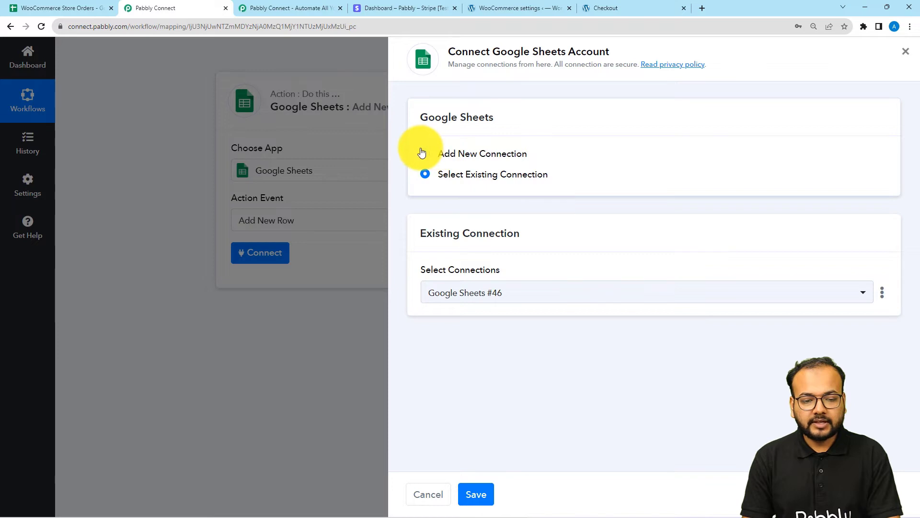
click(423, 153)
click(485, 293)
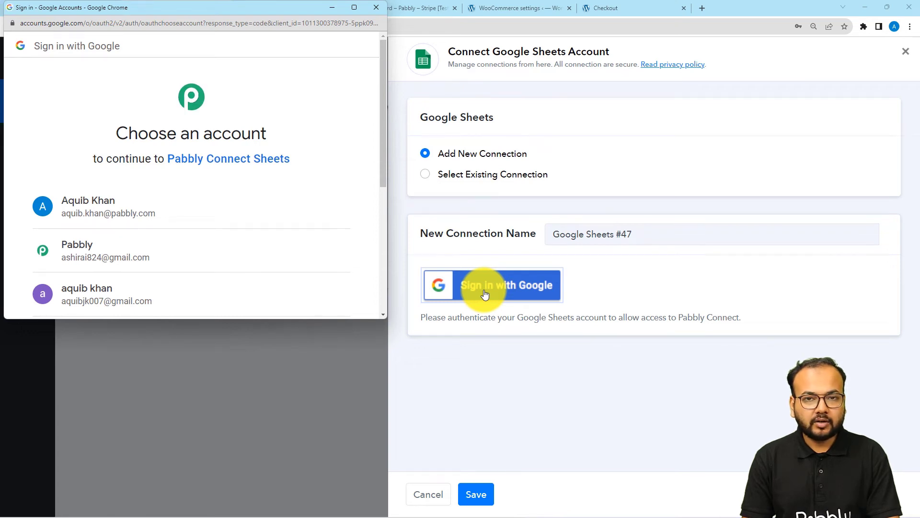
click(212, 267)
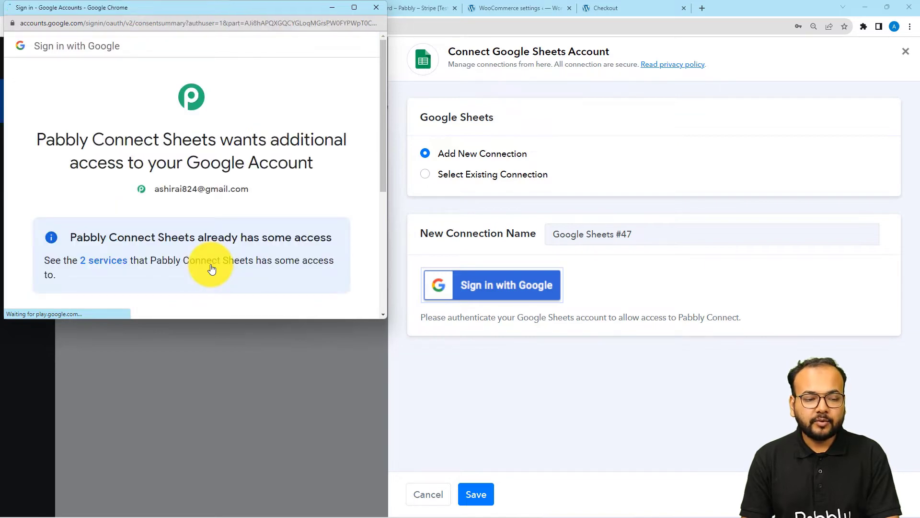
scroll(212, 268, down, 5)
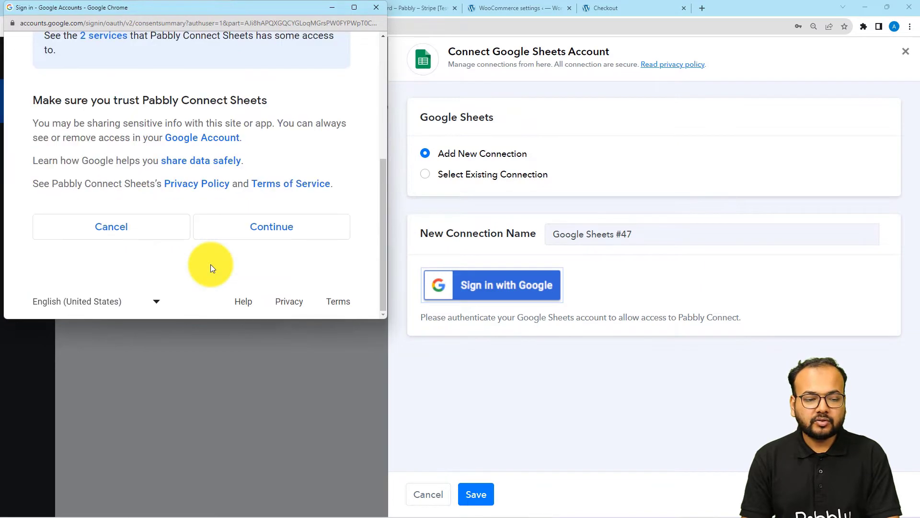
click(233, 242)
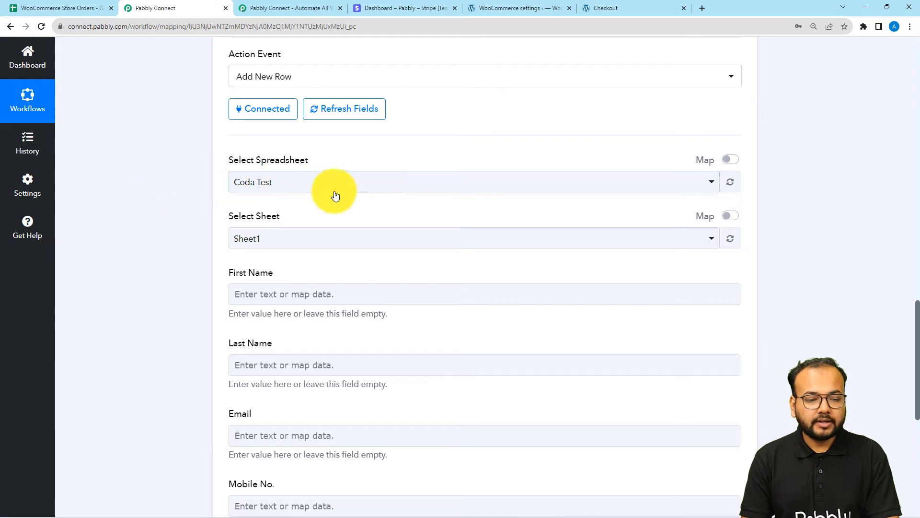
- Select WooCommerce Store Orders as the spreadsheet for the new row, checking its title and sheet name against the open Google Sheets file
click(344, 195)
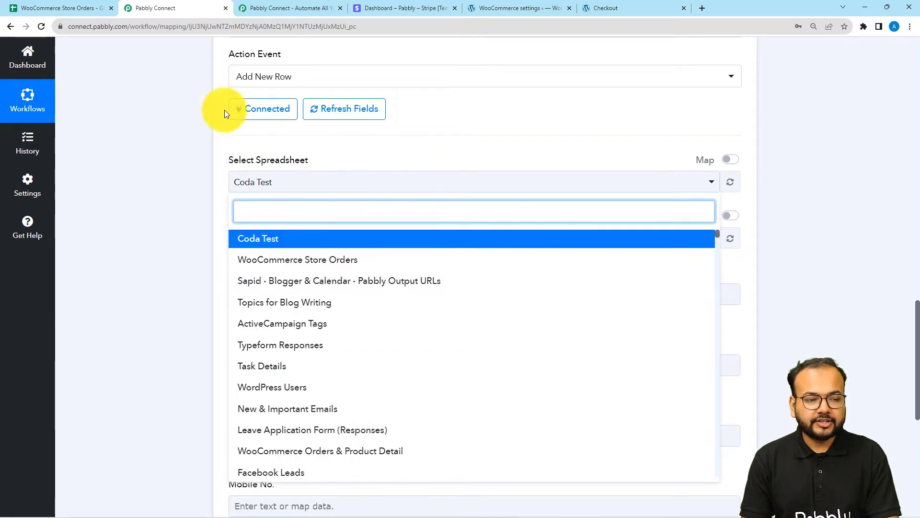
click(90, 10)
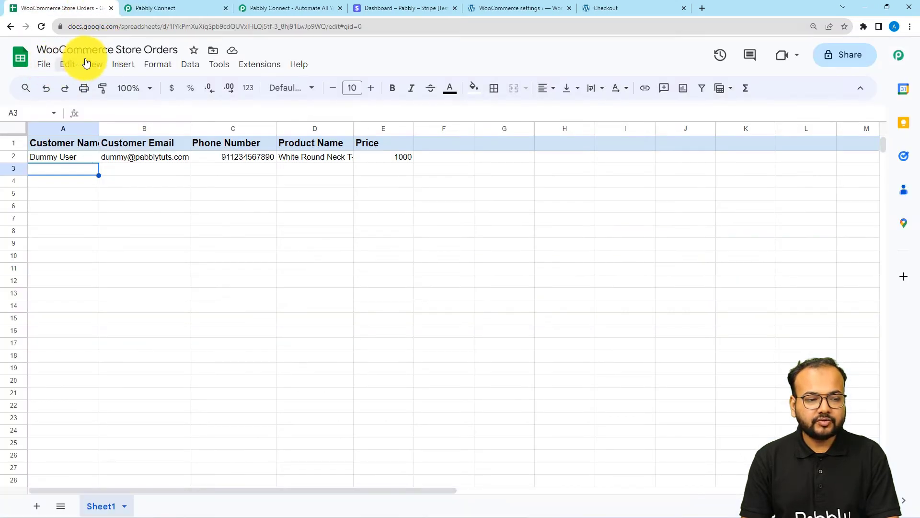
click(189, 7)
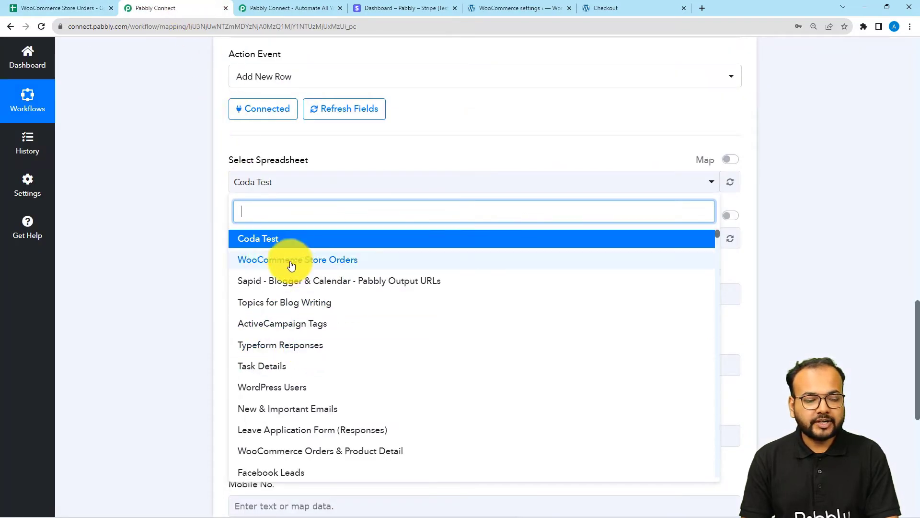
click(255, 261)
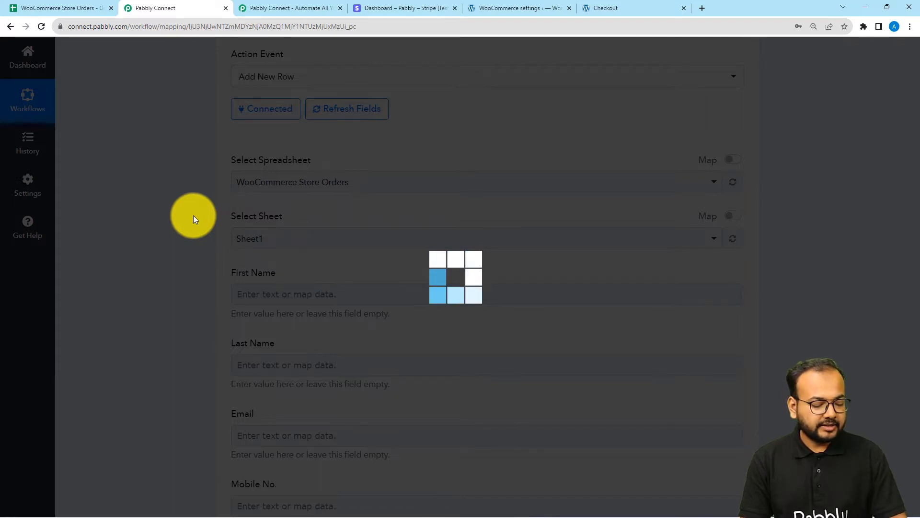
click(88, 11)
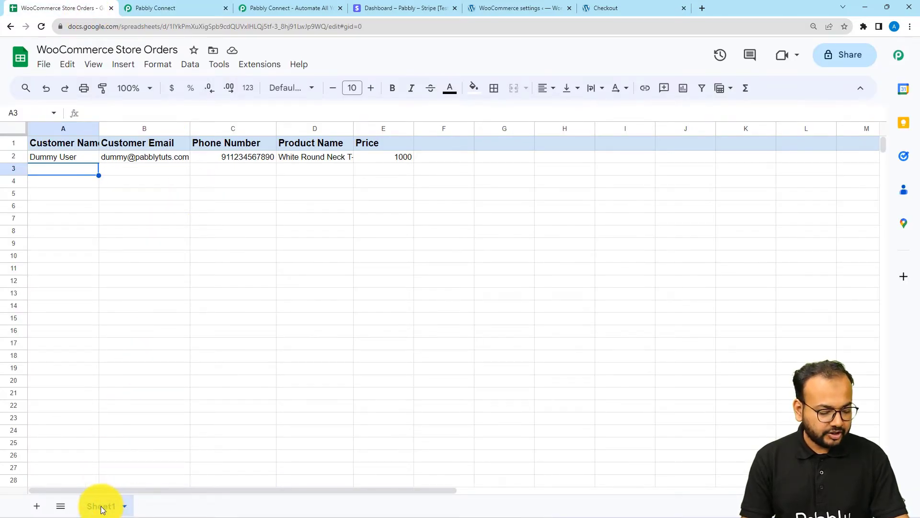
click(153, 7)
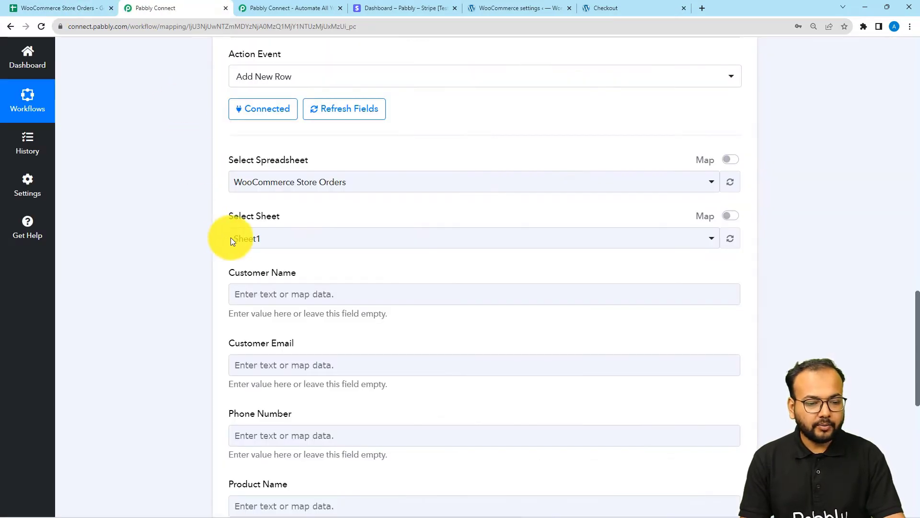
- Compare the row fields offered for mapping with the column headers in the WooCommerce Store Orders spreadsheet
scroll(184, 261, down, 2)
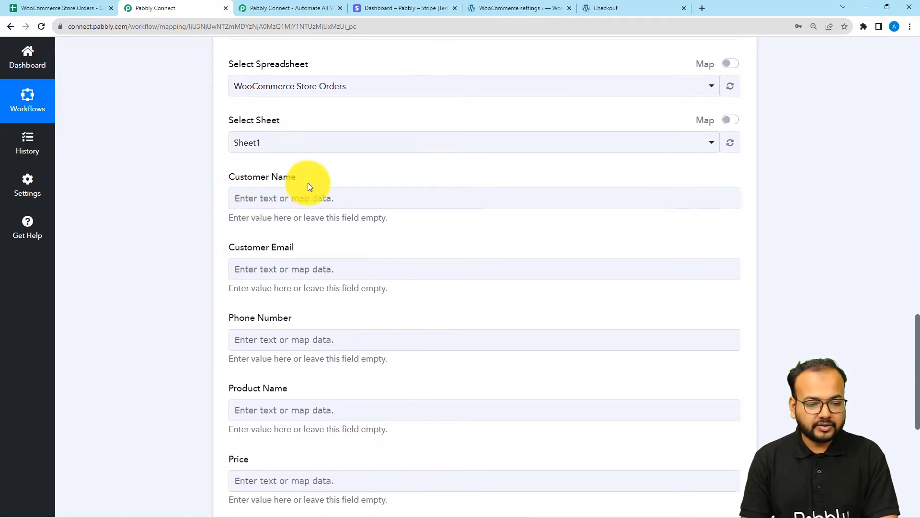
scroll(230, 378, down, 3)
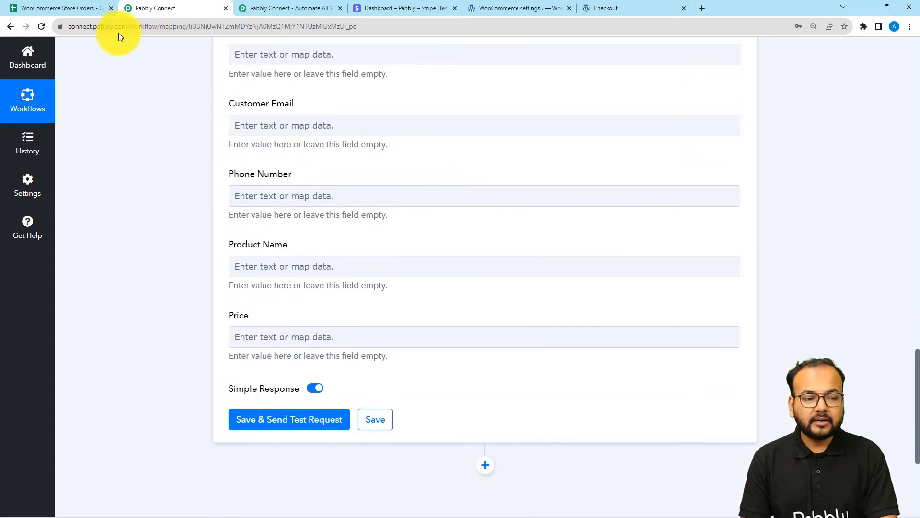
click(91, 10)
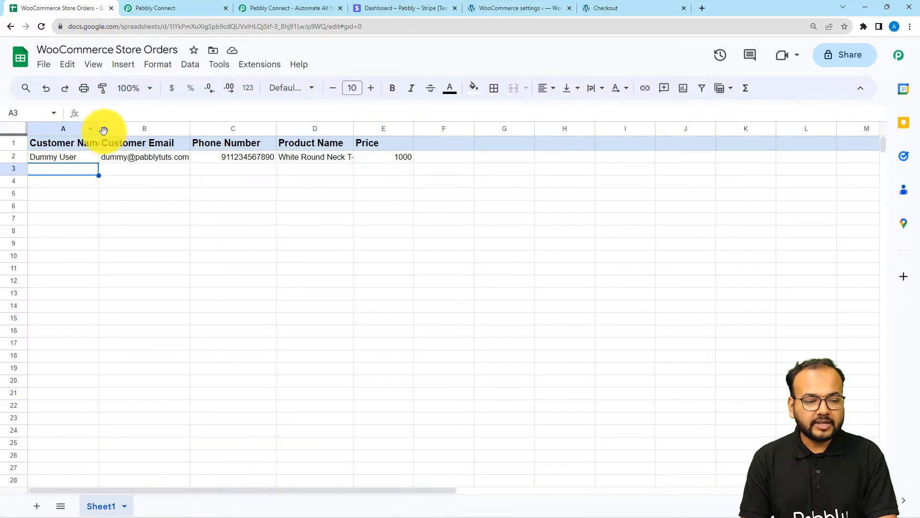
- Widen the spreadsheet's Customer Name column to fit its header, and review the received WooCommerce order data in the Pabbly Connect workflow
double_click(99, 128)
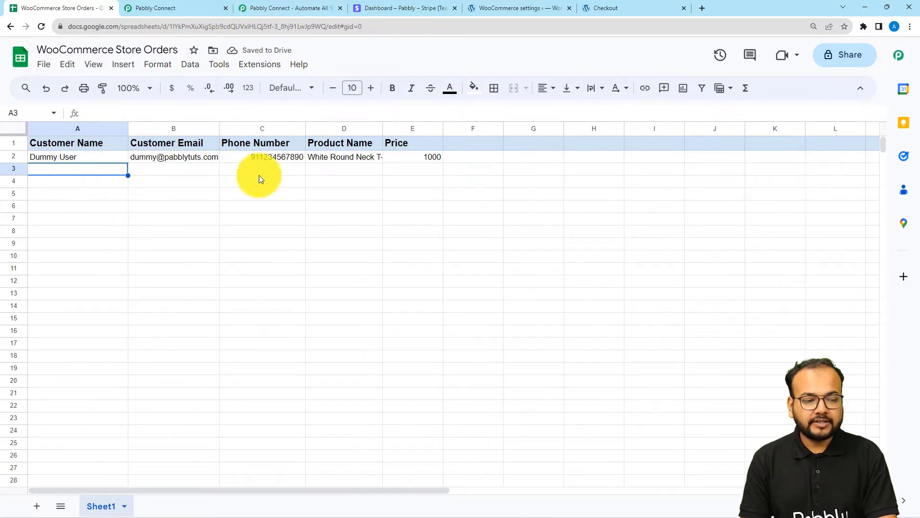
click(181, 7)
scroll(273, 155, up, 2)
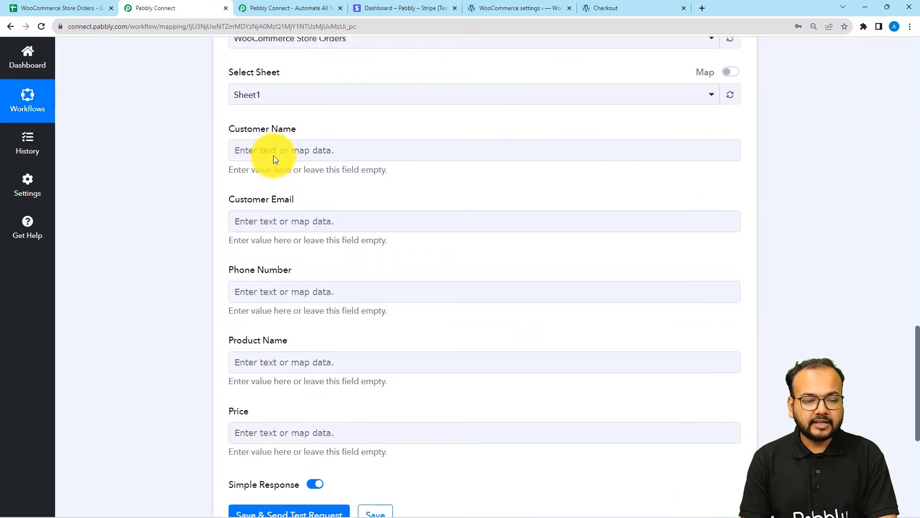
middle_click(190, 180)
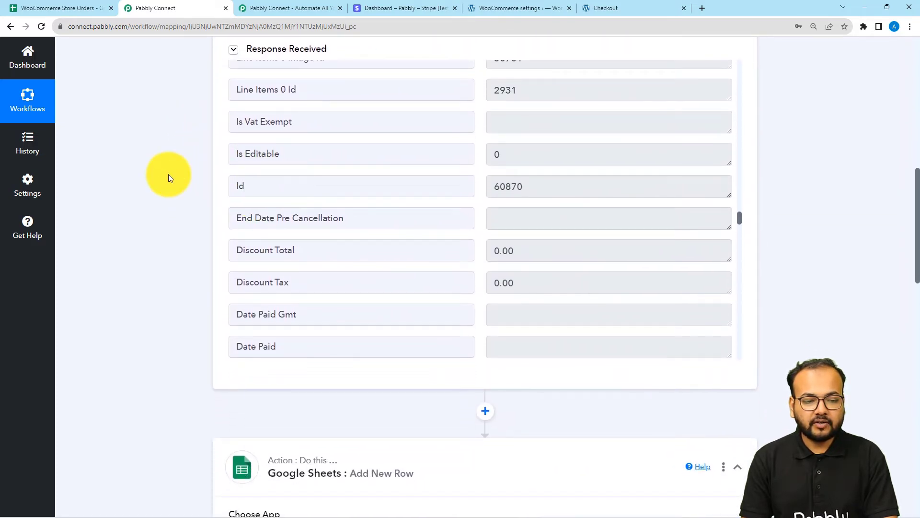
scroll(185, 267, down, 10)
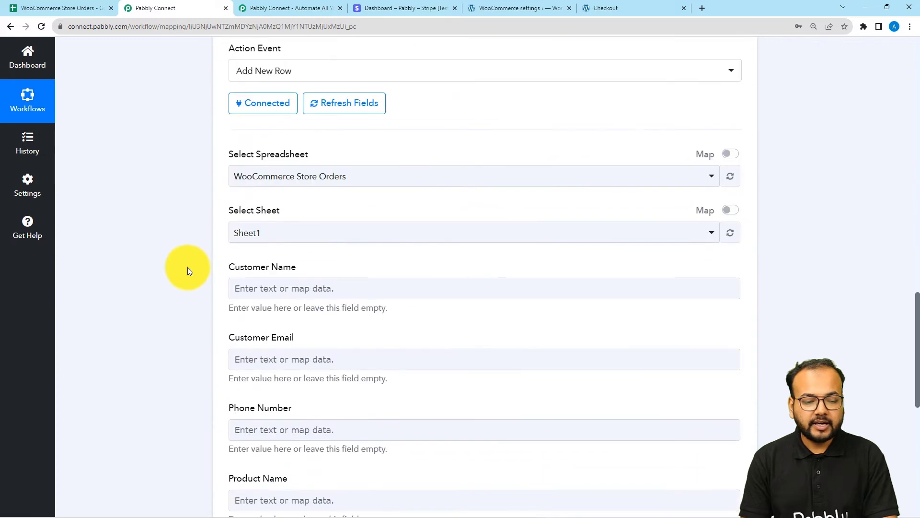
- Map the Customer Name field to the order's Shipping Last Name followed by its Shipping First Name
scroll(188, 266, down, 2)
click(281, 192)
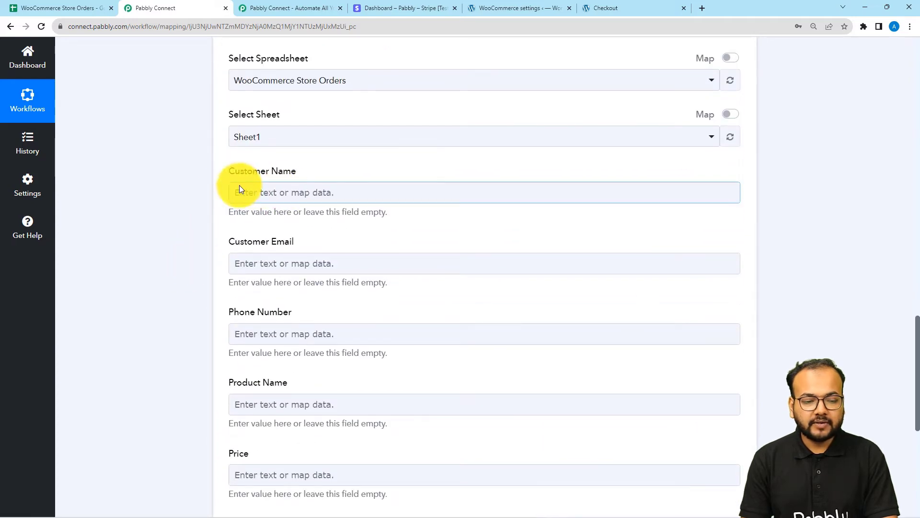
click(265, 192)
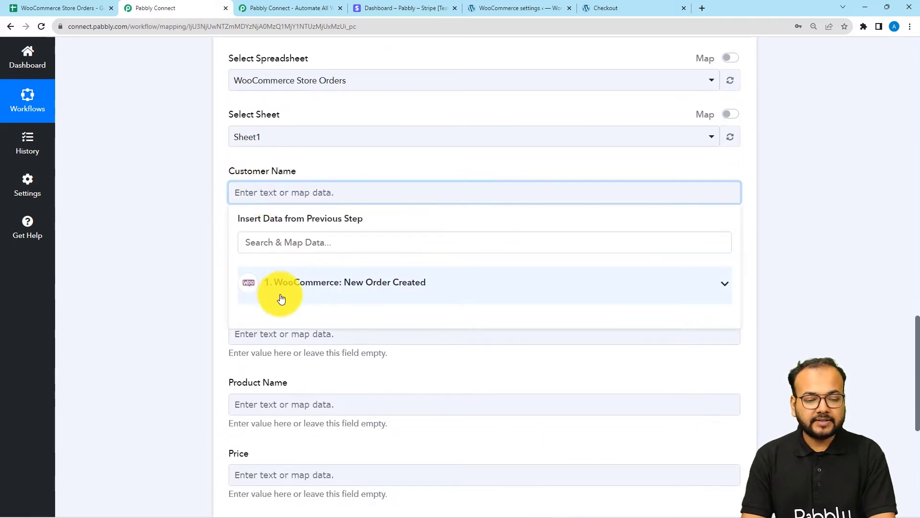
click(345, 250)
text(name)
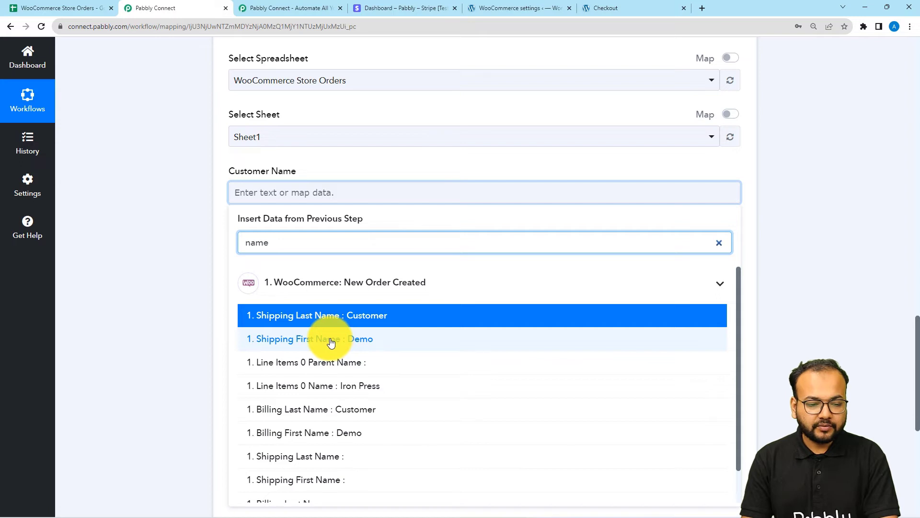
click(353, 317)
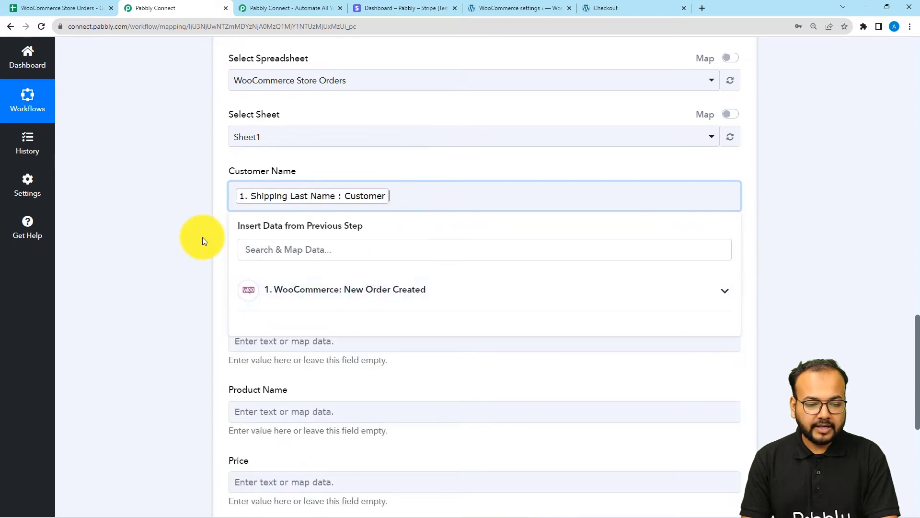
click(308, 287)
click(320, 261)
text(nam)
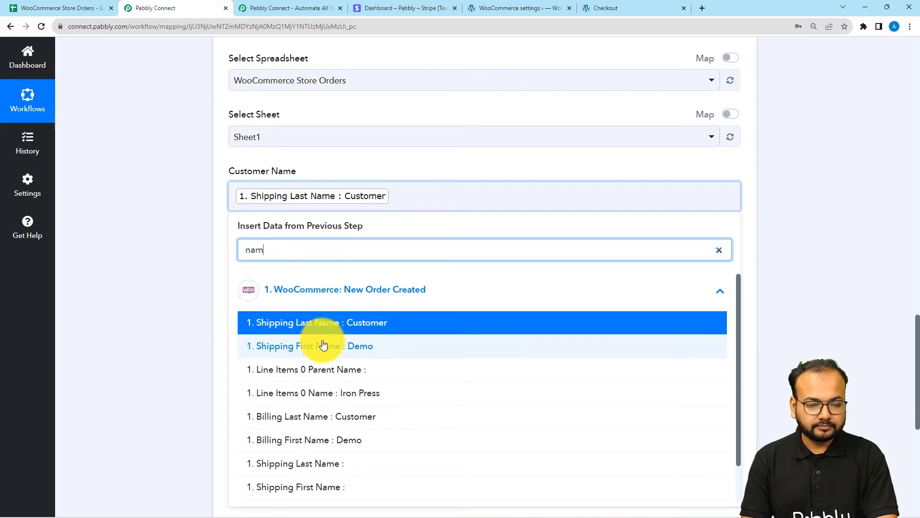
click(323, 345)
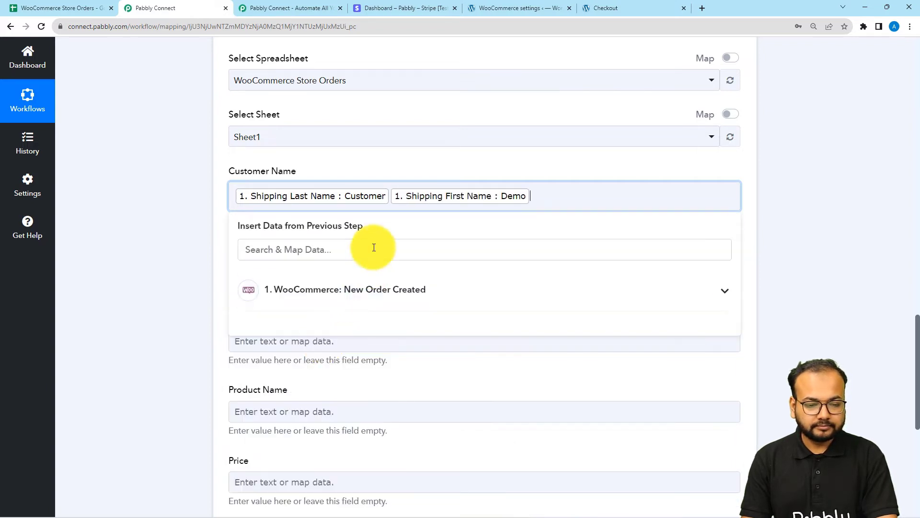
click(194, 229)
- Map the Customer Email field to the WooCommerce order's Billing Email
scroll(194, 228, down, 2)
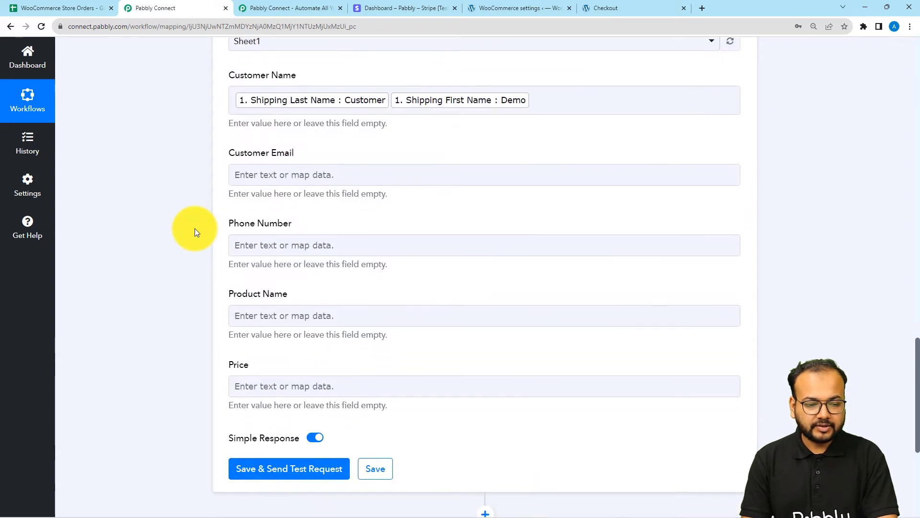
click(270, 180)
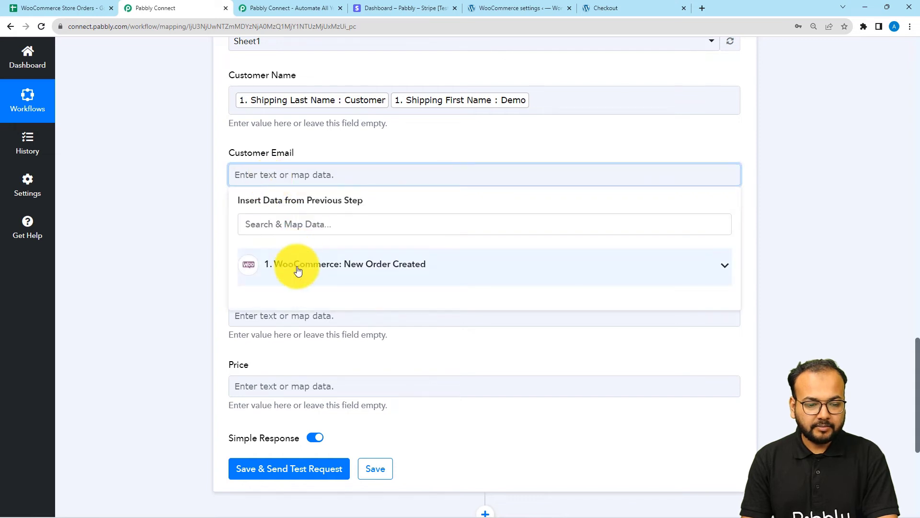
click(303, 231)
text(email)
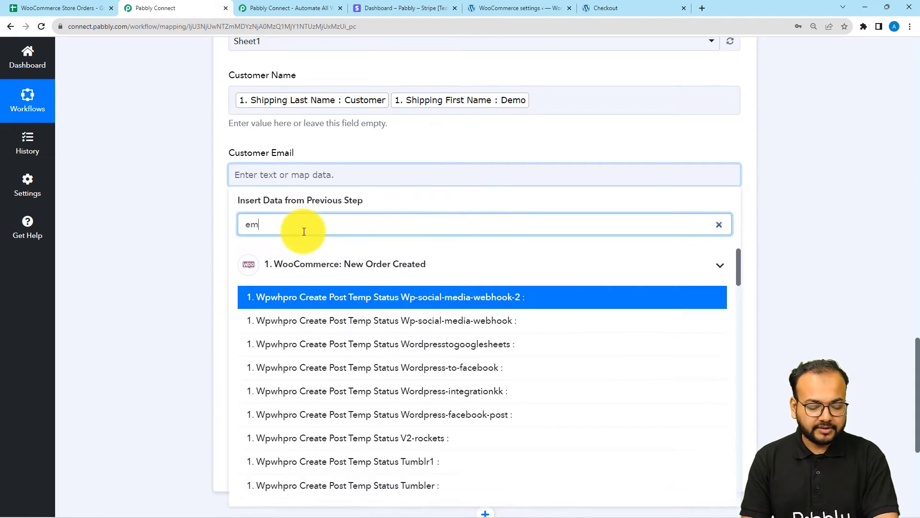
click(318, 297)
click(219, 240)
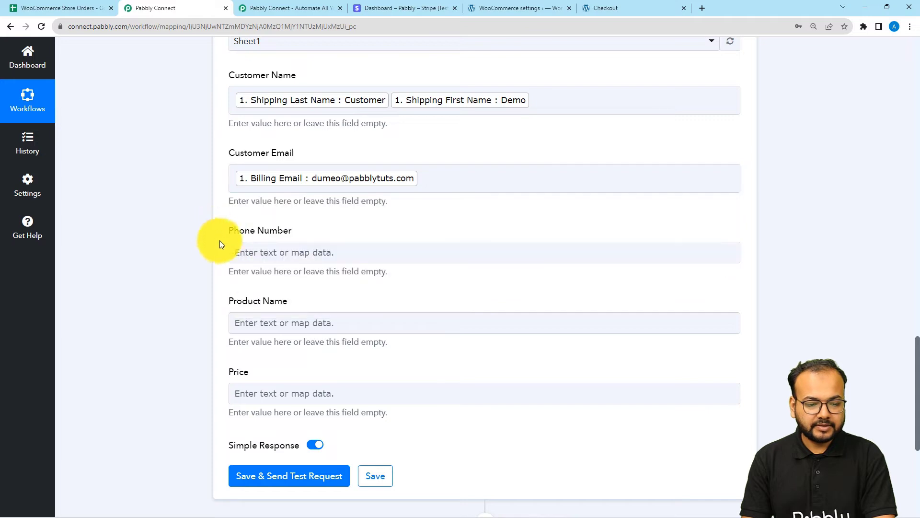
- Map the Phone Number field to the WooCommerce order's filled-in Billing Phone value
click(233, 251)
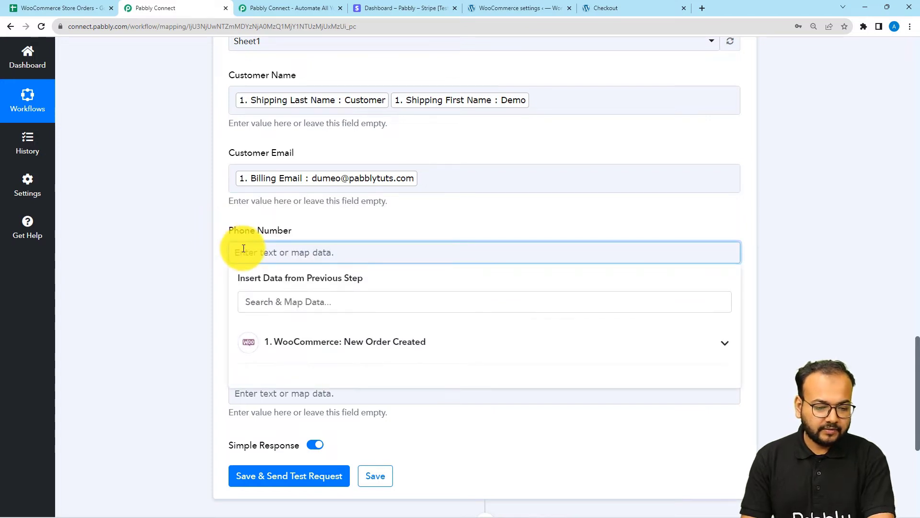
key(BackSpace)
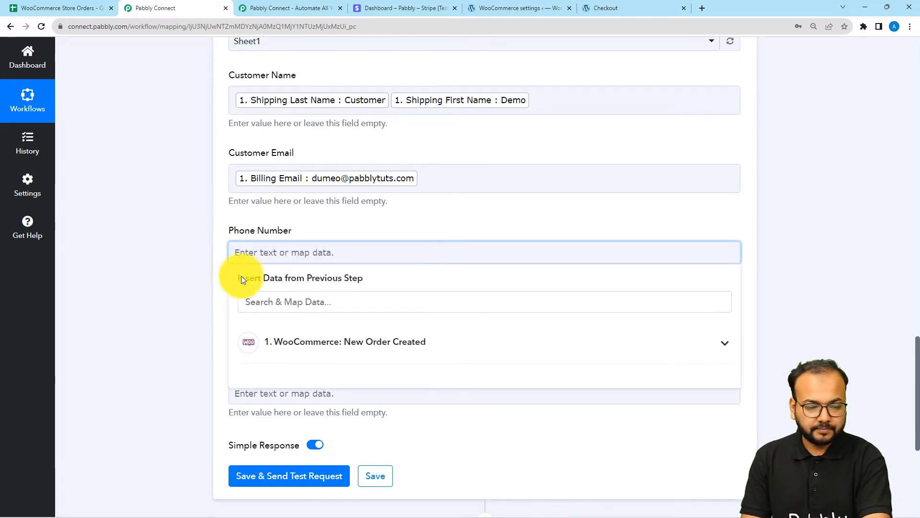
click(248, 294)
text(ph)
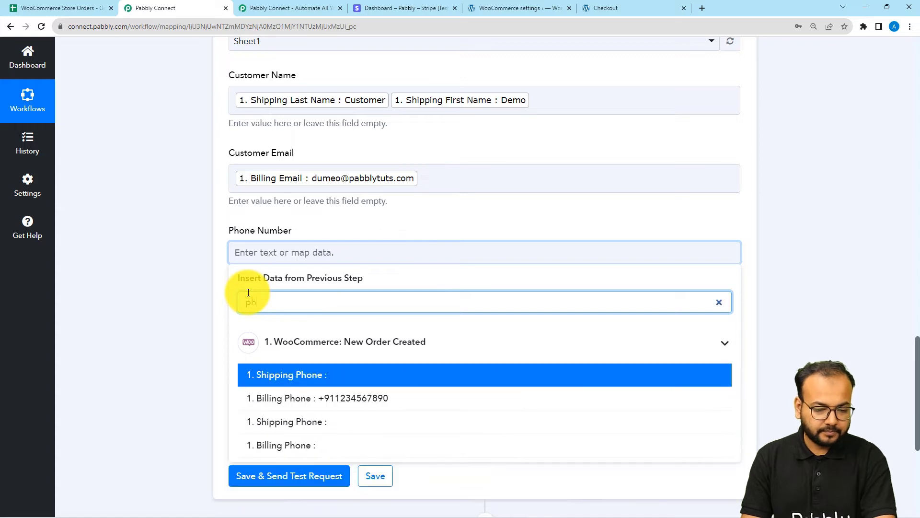
click(277, 398)
click(164, 262)
- Map the Product Name field to the order's Line Items 0 Name value, Iron Press
scroll(169, 260, down, 3)
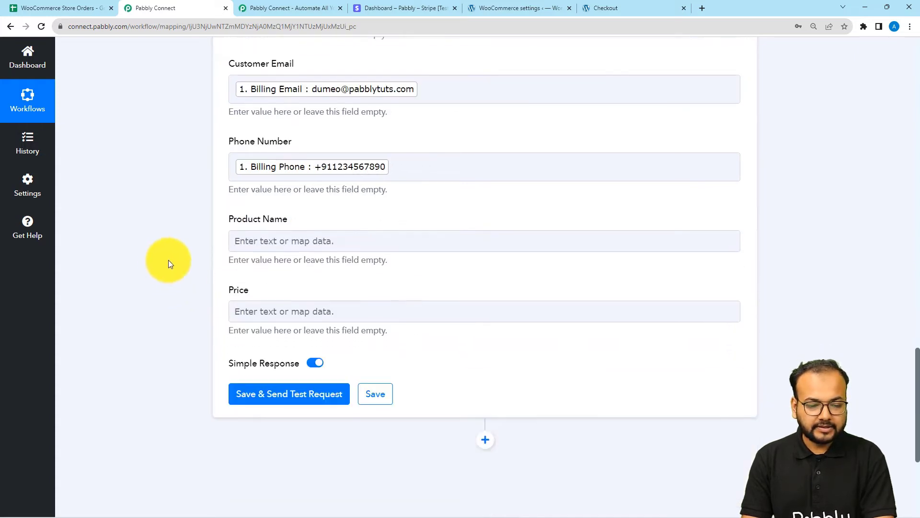
click(263, 196)
click(283, 232)
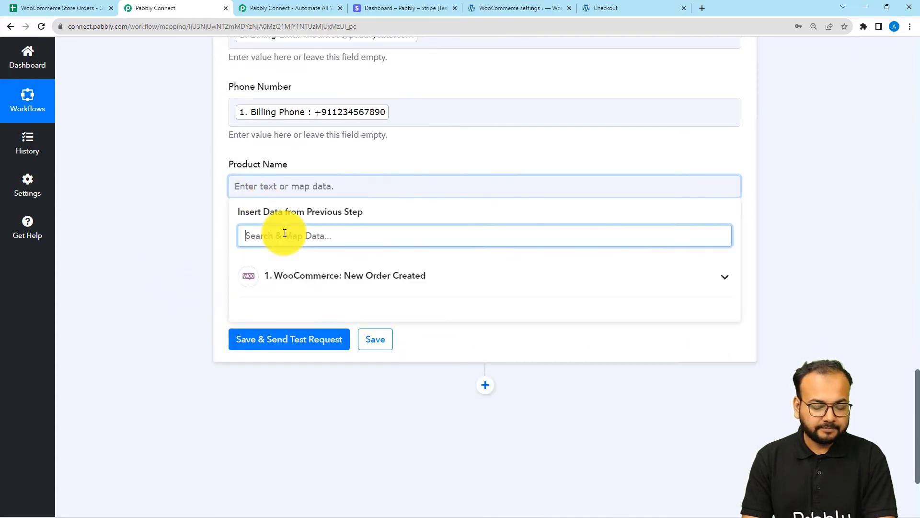
text(item)
click(306, 420)
click(205, 308)
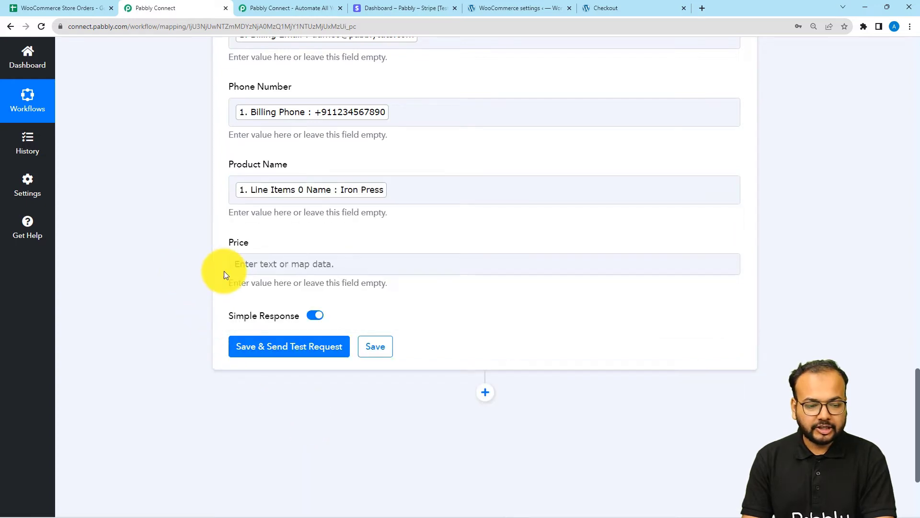
- Map the Price field to the order's Line Items 0 Price value, 400
click(248, 264)
click(320, 341)
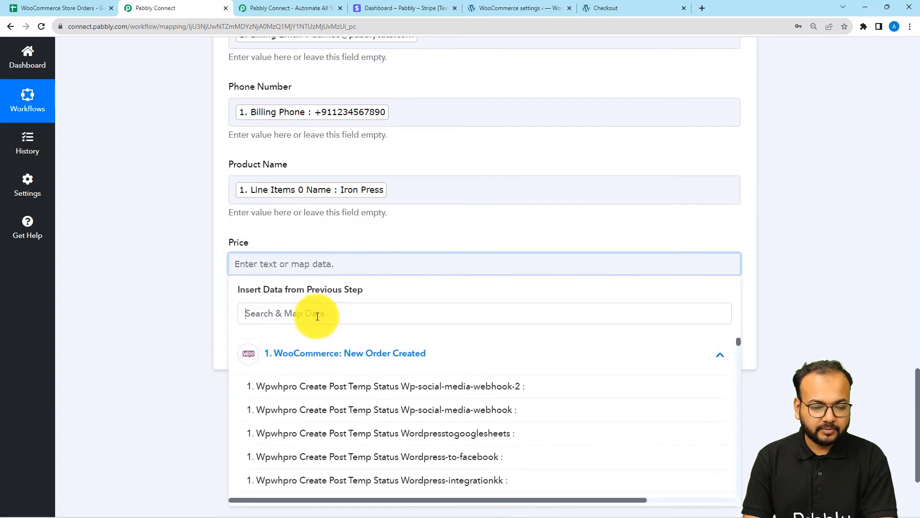
click(318, 316)
text(pr)
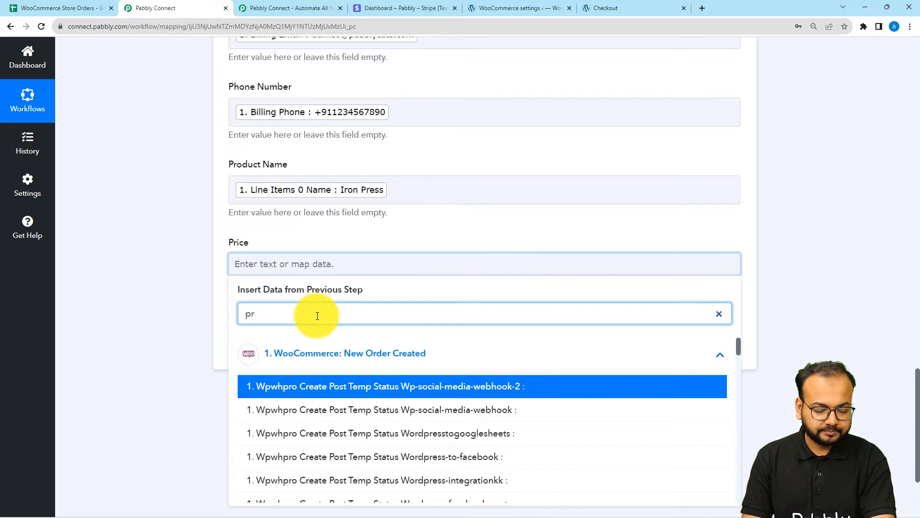
text(ic)
click(293, 410)
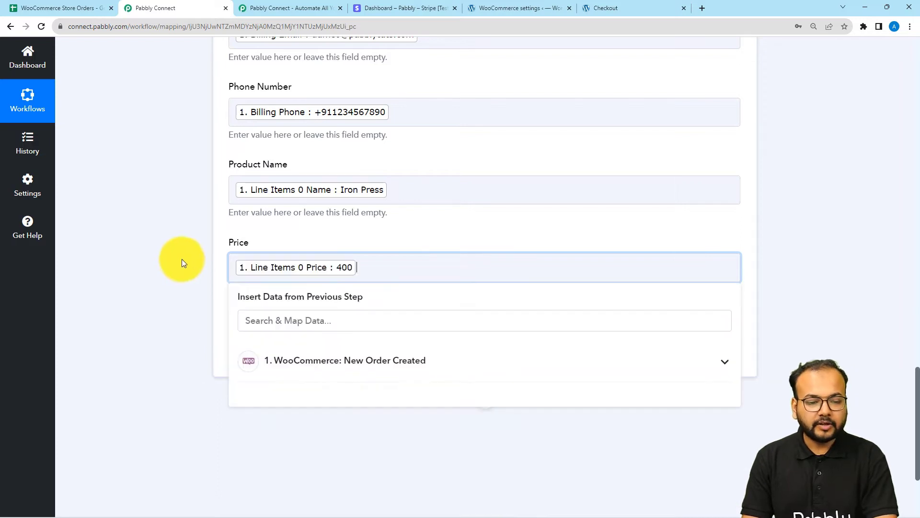
click(180, 257)
- Insert a space between the mapped last name and first name in the Customer Name field
scroll(179, 257, up, 2)
scroll(181, 261, up, 2)
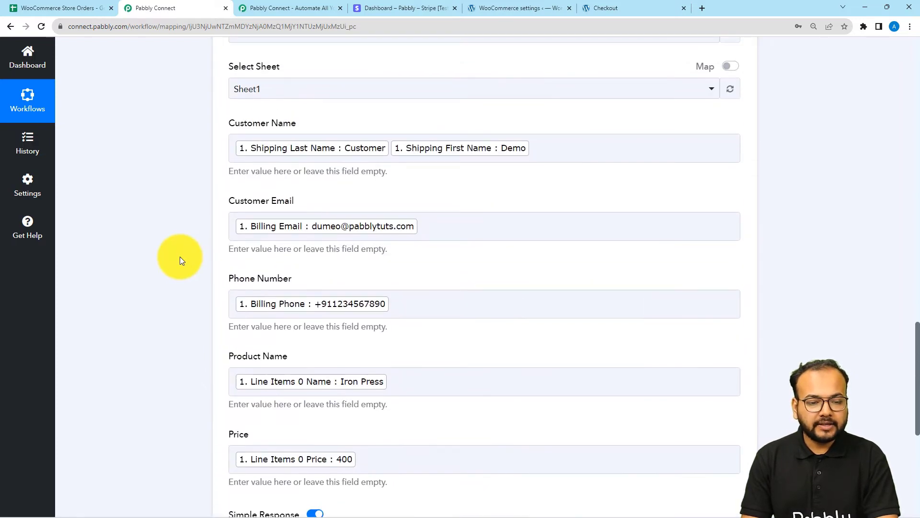
click(374, 151)
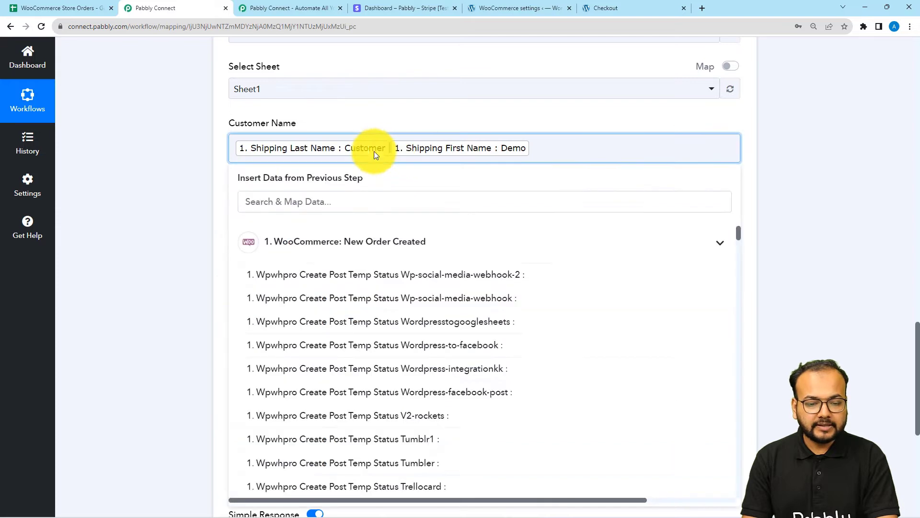
click(223, 145)
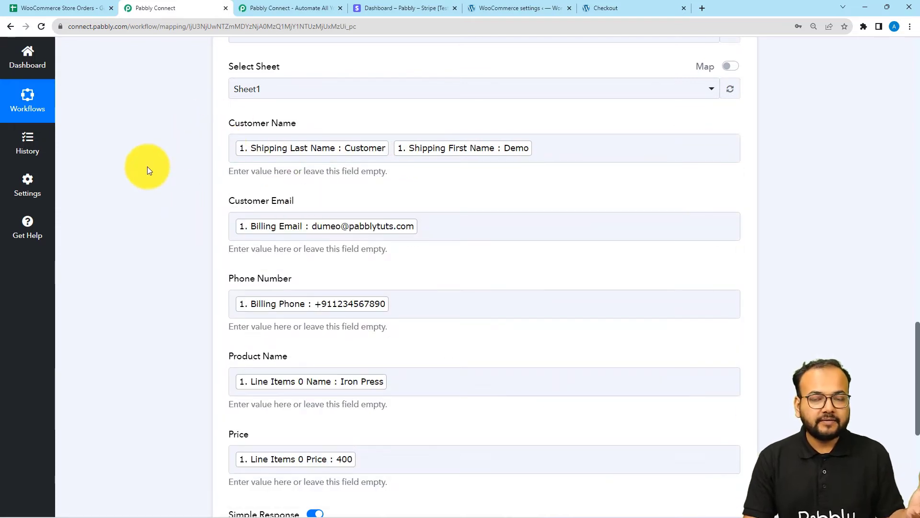
- Save the Google Sheets step with a test request and check the WooCommerce Store Orders spreadsheet for the new order row
scroll(153, 168, down, 2)
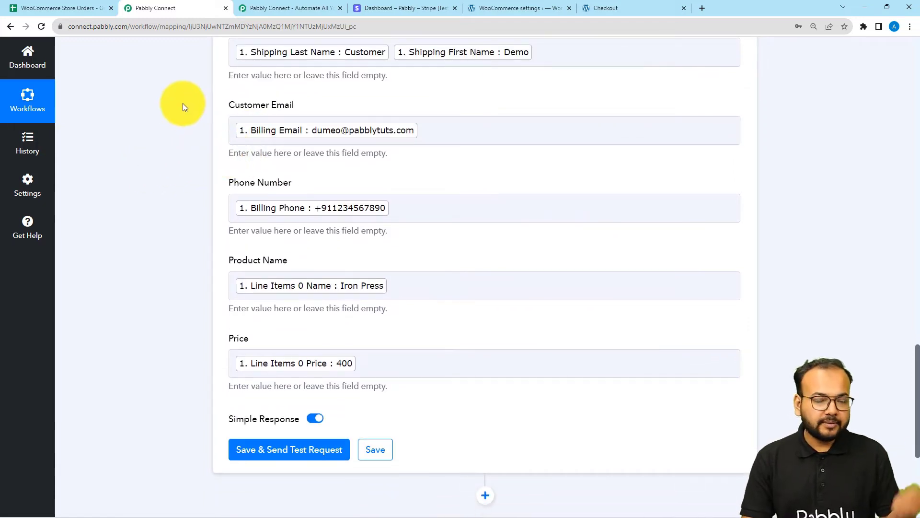
scroll(133, 139, down, 2)
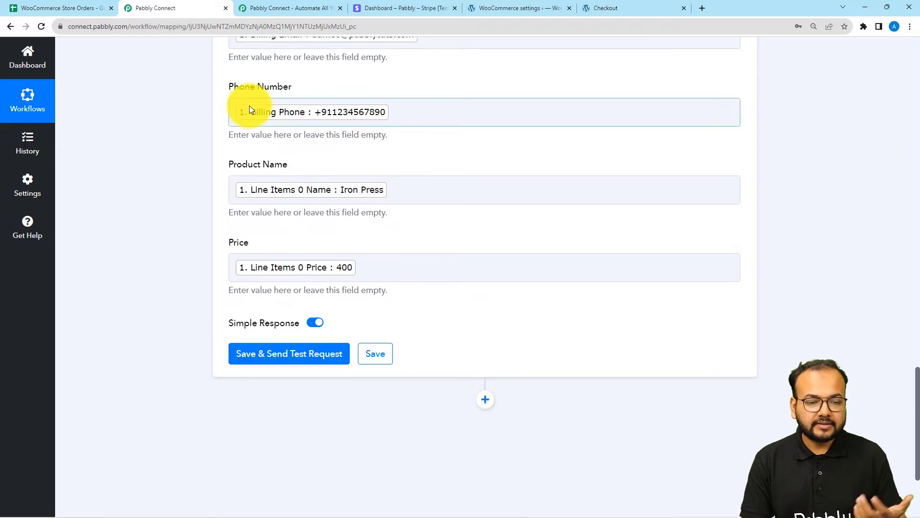
click(242, 352)
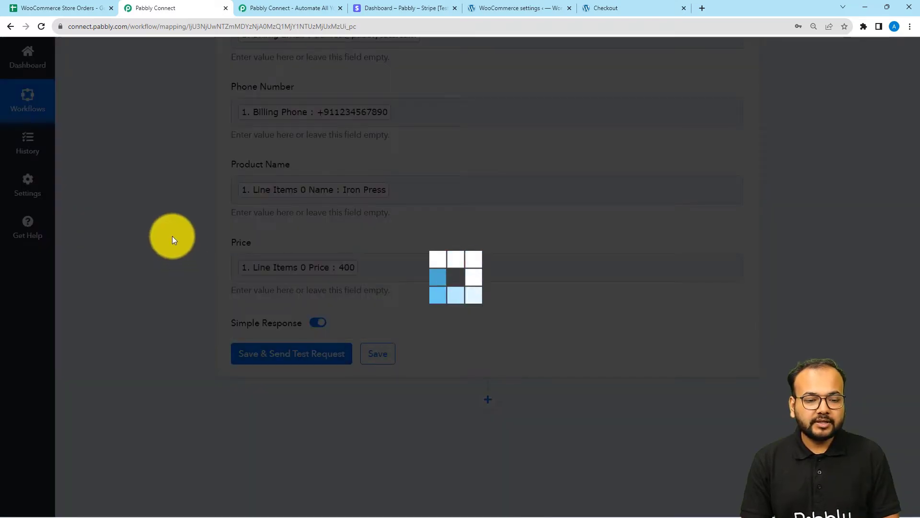
click(86, 9)
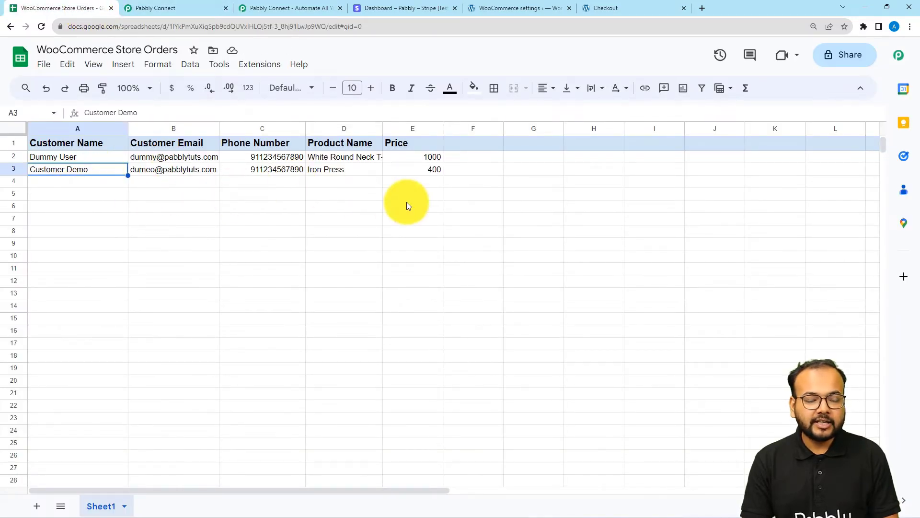
- Collapse the Google Sheets step's response in the workflow and add Stripe as the next action app
click(217, 6)
scroll(181, 176, down, 4)
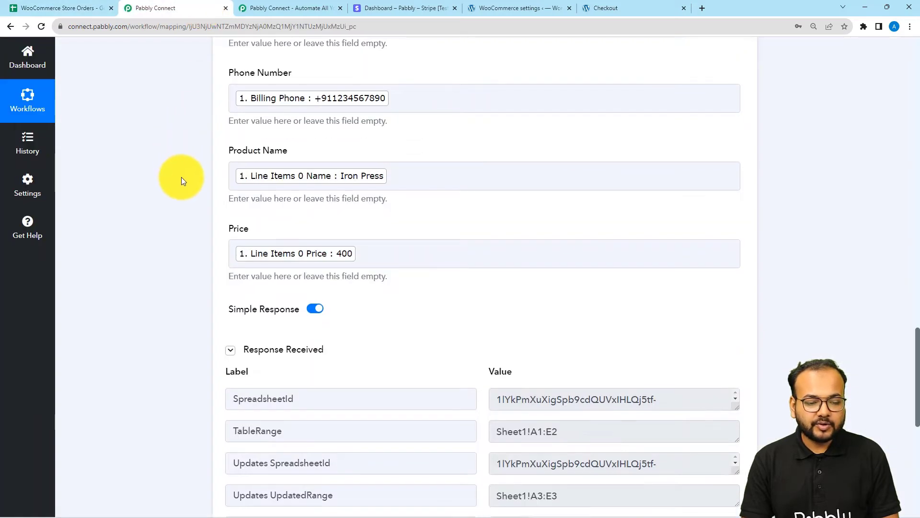
click(267, 173)
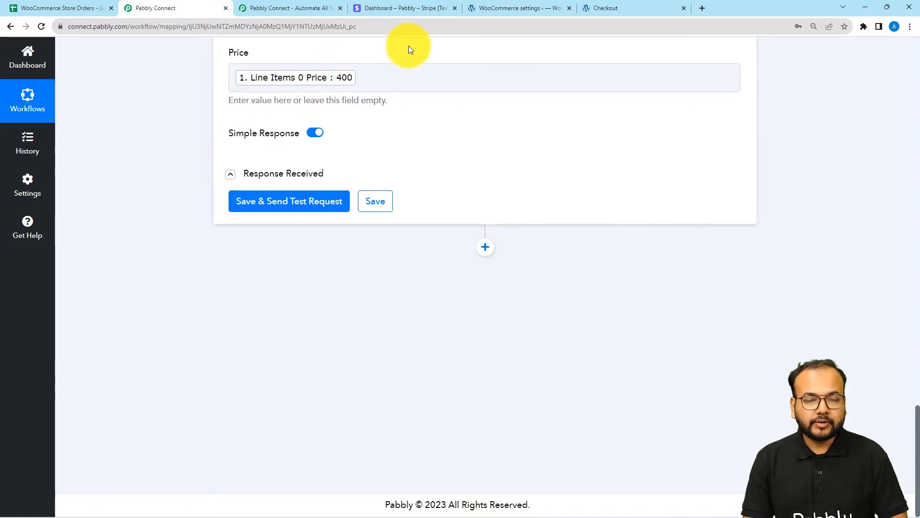
click(491, 252)
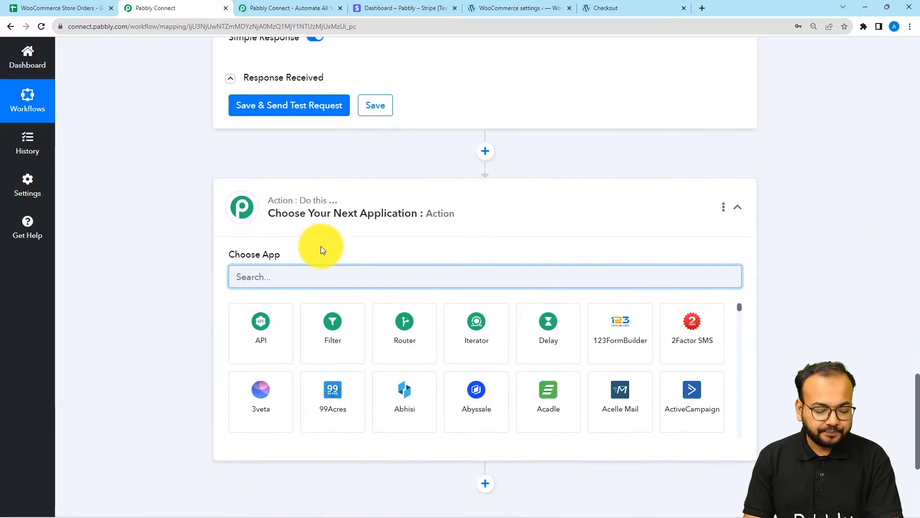
text(stripe)
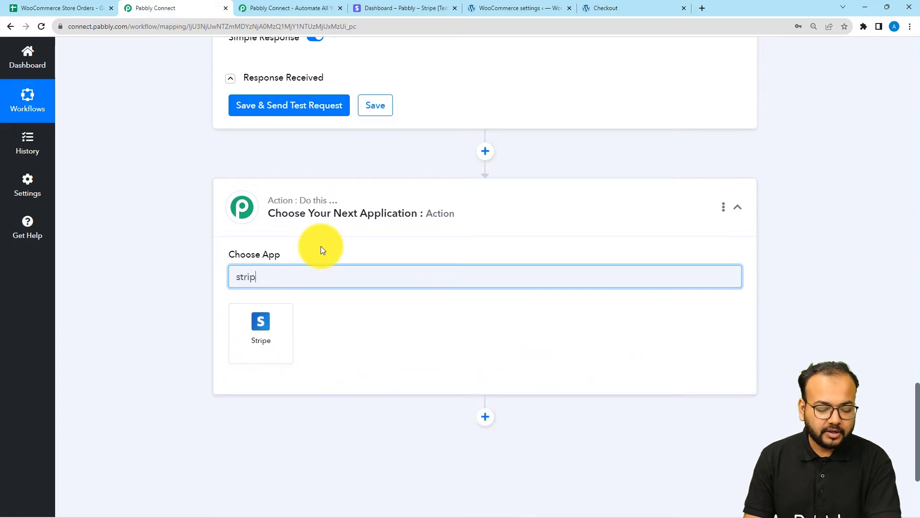
click(276, 322)
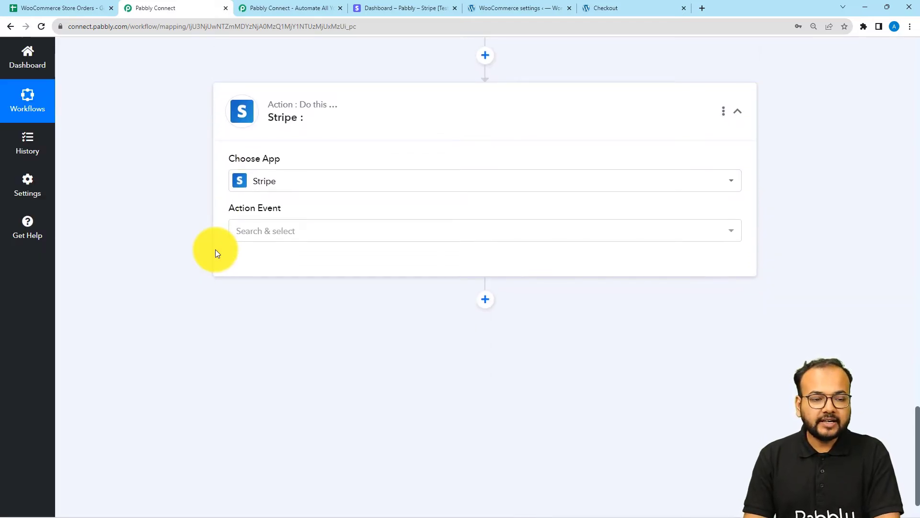
- Review the mapped Google Sheets fields and set the Stripe step's action event to Retrieve a Customer by Email
scroll(214, 250, up, 3)
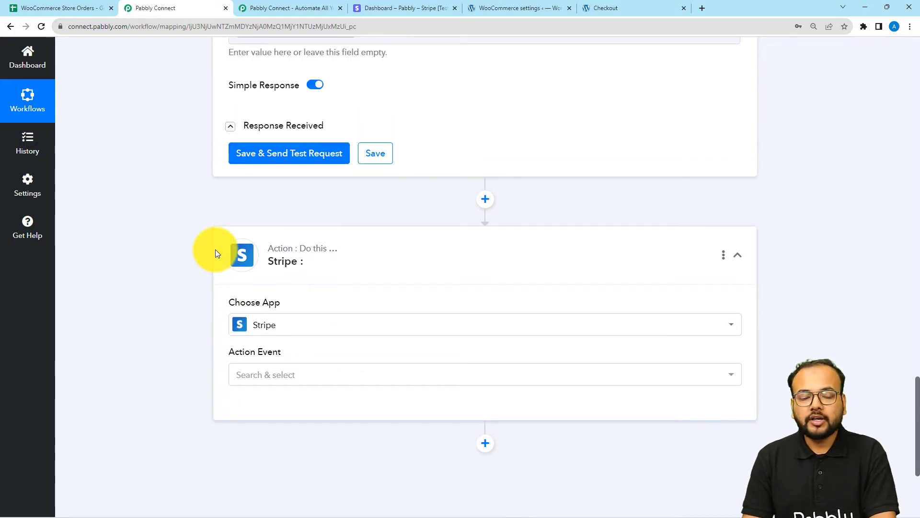
scroll(215, 250, up, 7)
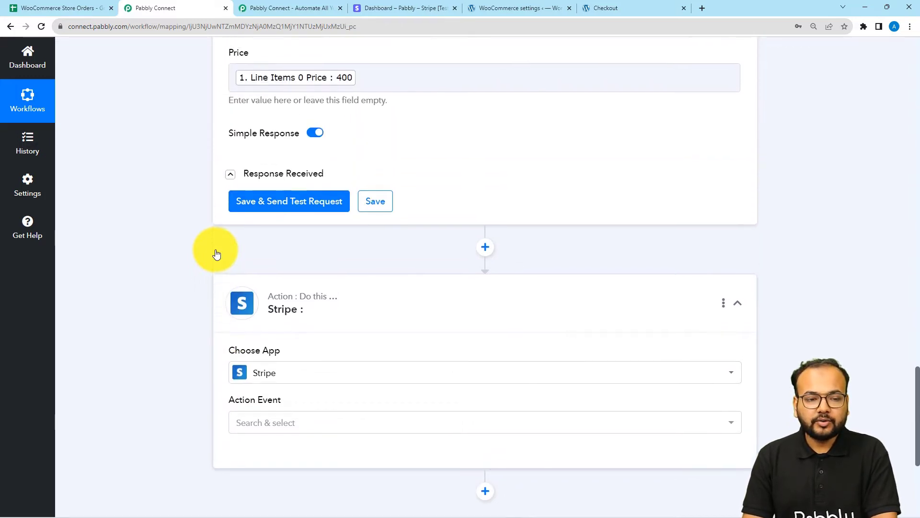
scroll(216, 254, up, 2)
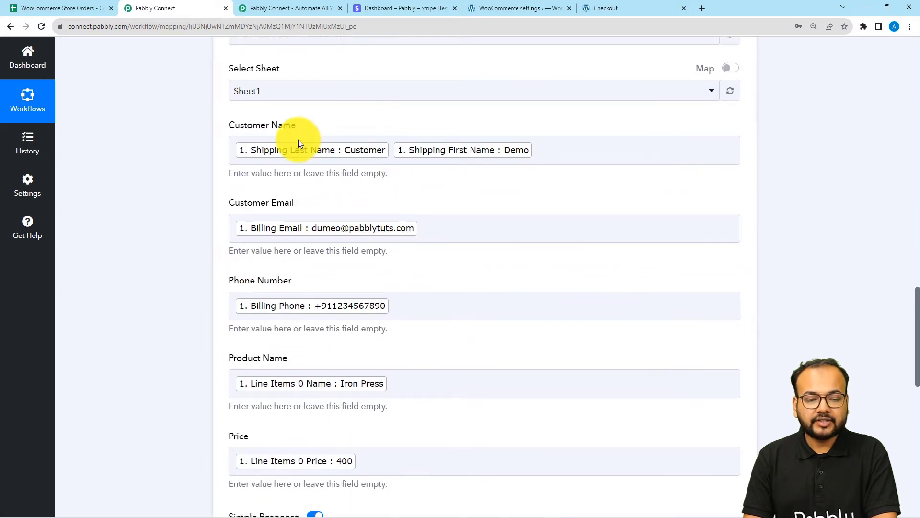
scroll(149, 169, down, 11)
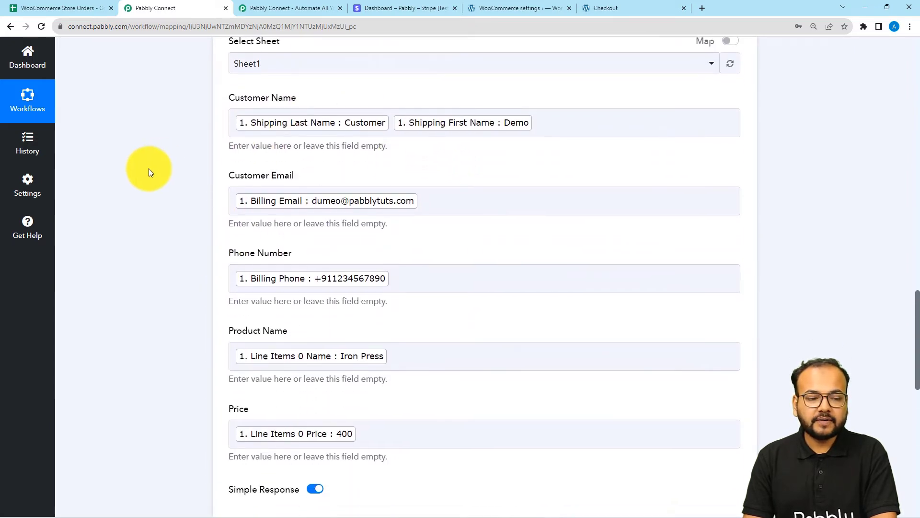
scroll(148, 168, down, 2)
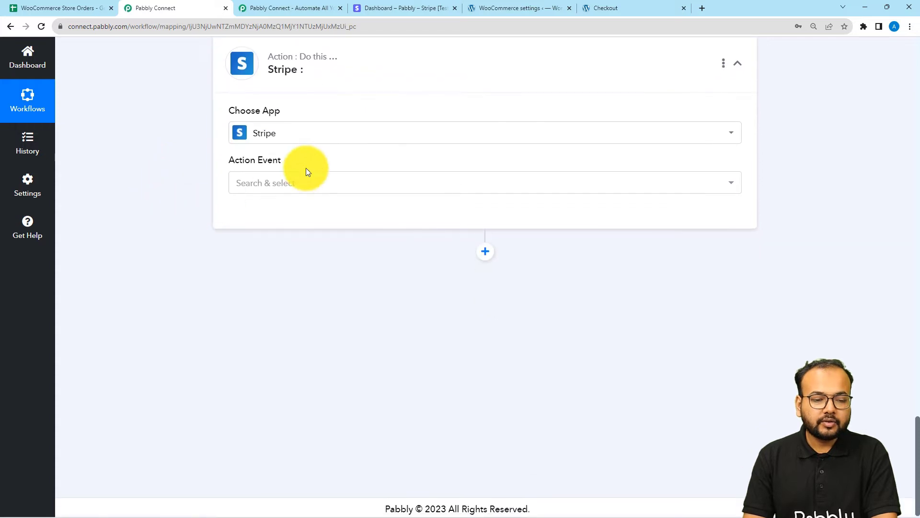
click(301, 187)
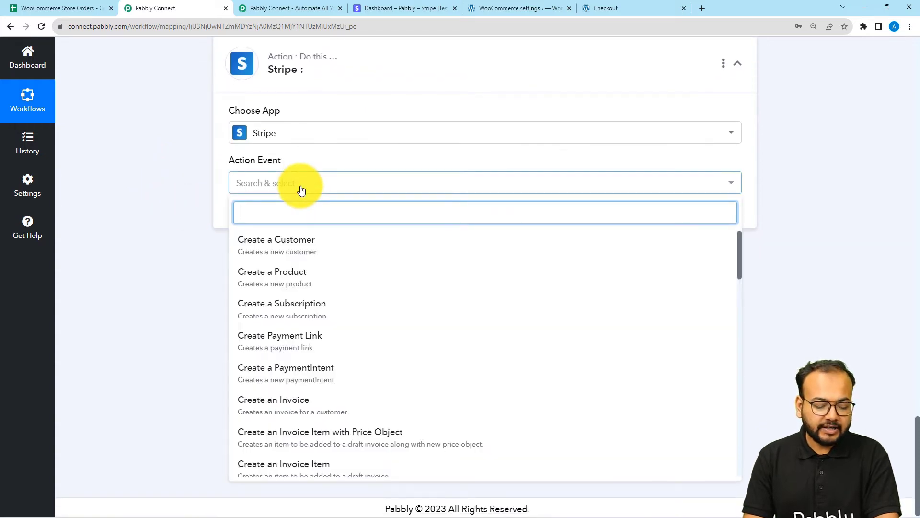
text(ret)
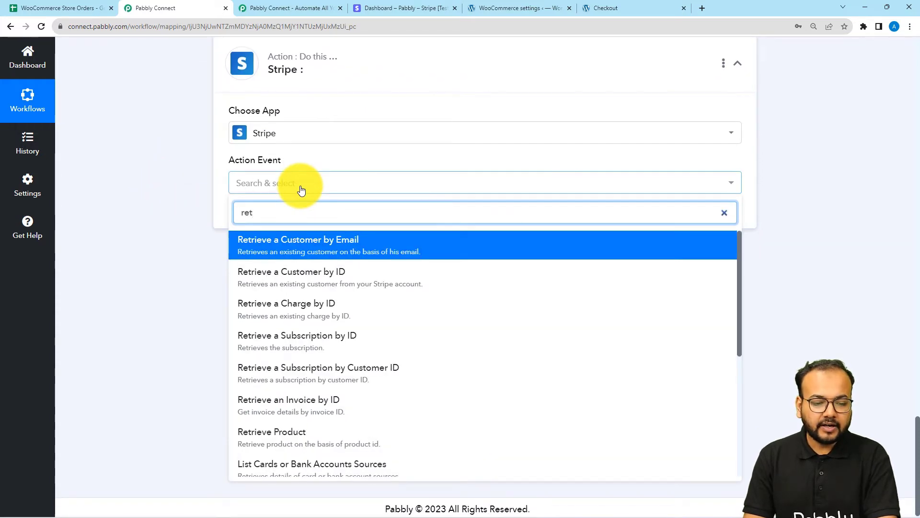
click(353, 247)
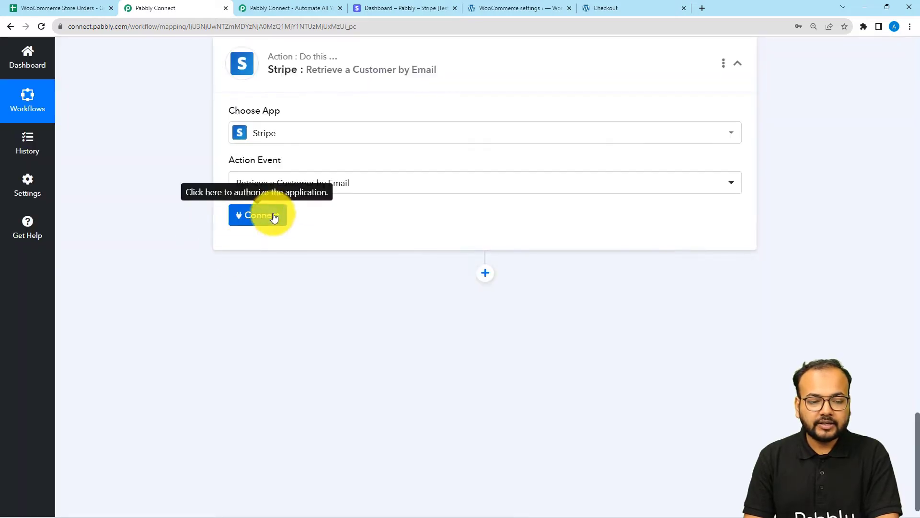
- Start a new Stripe connection, then reveal and copy the test secret key from the Stripe dashboard's developer API keys
click(263, 214)
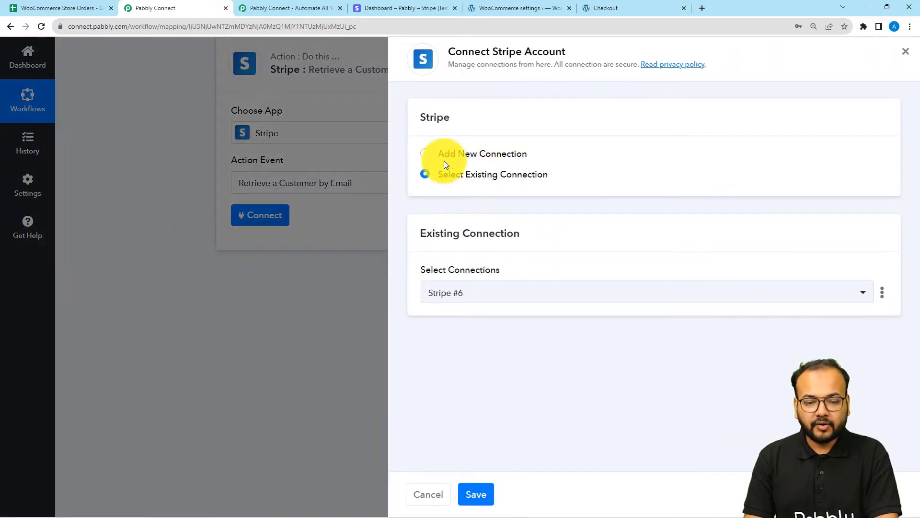
click(437, 155)
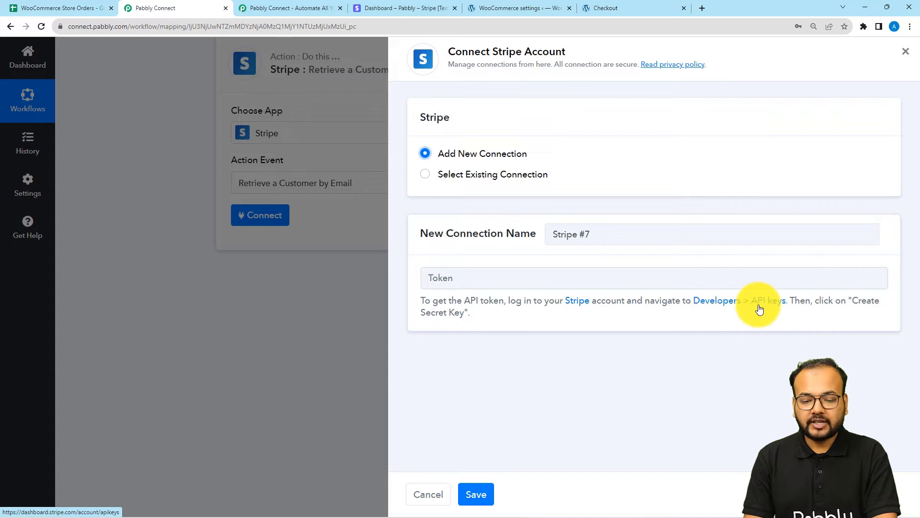
click(410, 8)
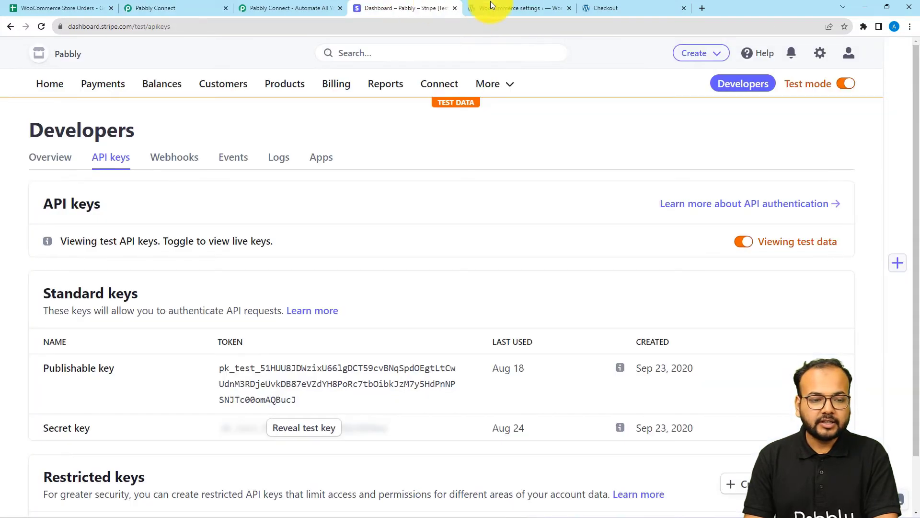
click(59, 83)
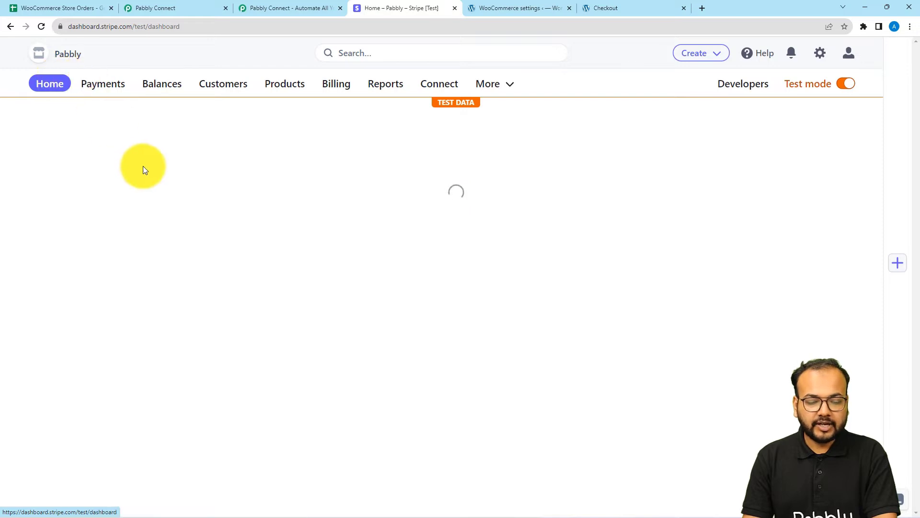
click(746, 87)
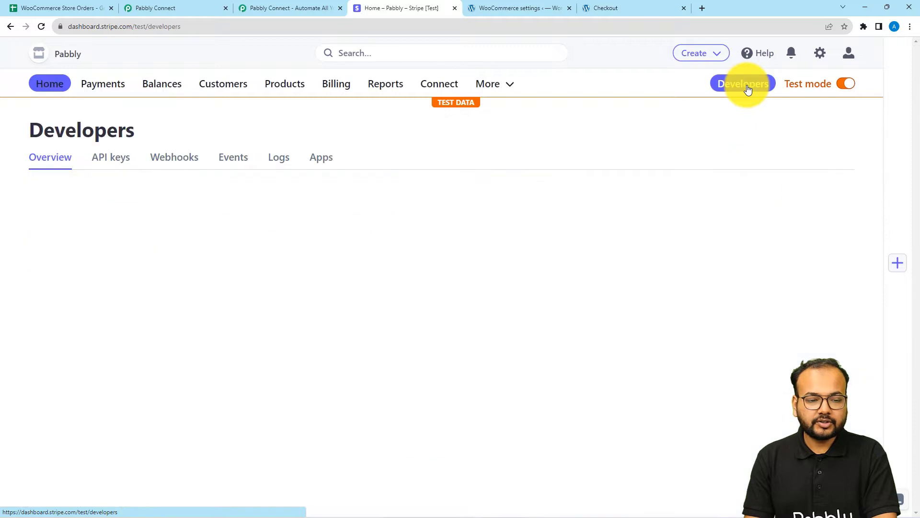
click(114, 158)
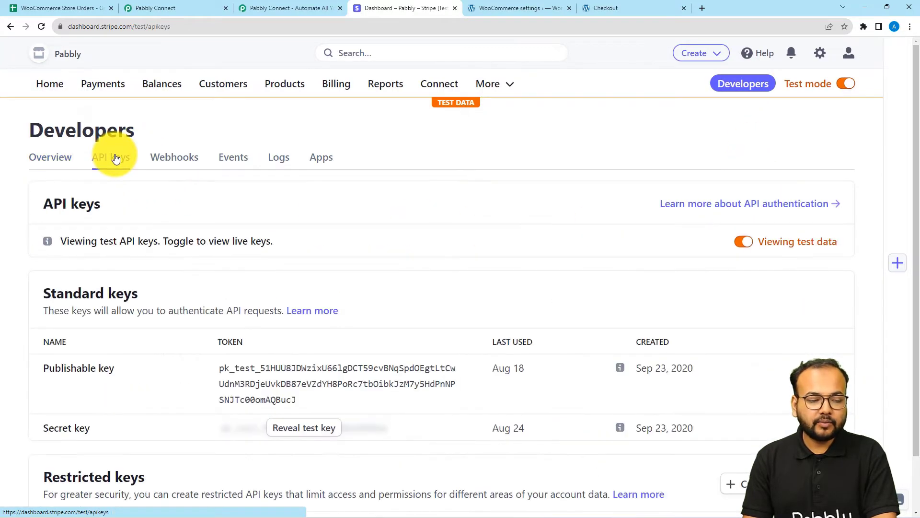
scroll(144, 383, down, 1)
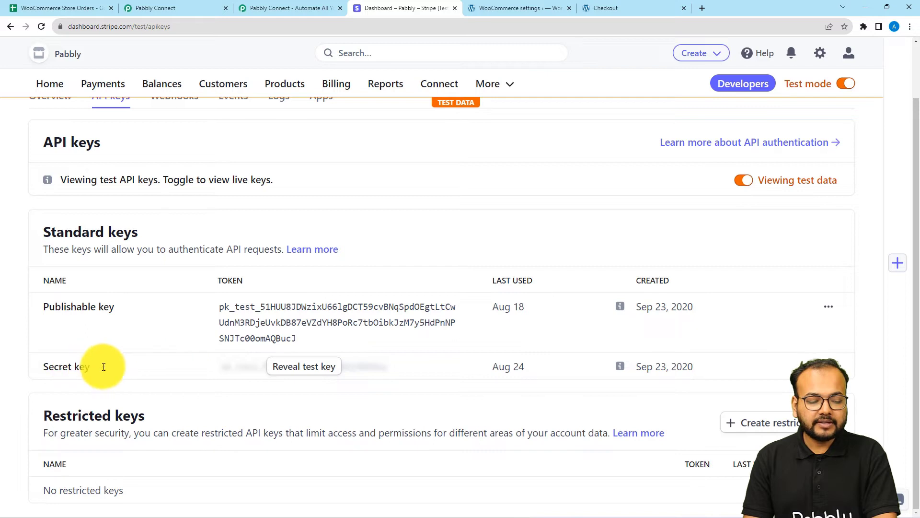
click(303, 369)
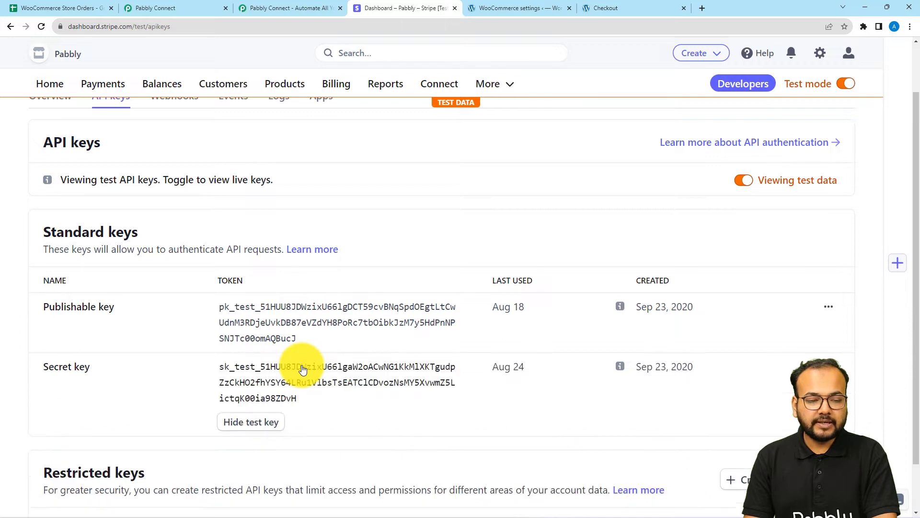
click(302, 366)
- Paste the Stripe secret key as the new connection's token in Pabbly Connect and save the connection
click(164, 6)
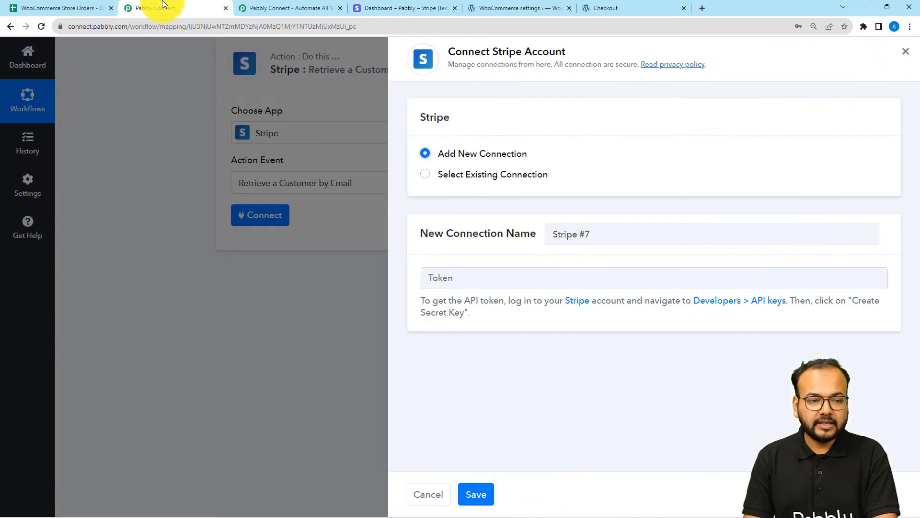
right_click(458, 279)
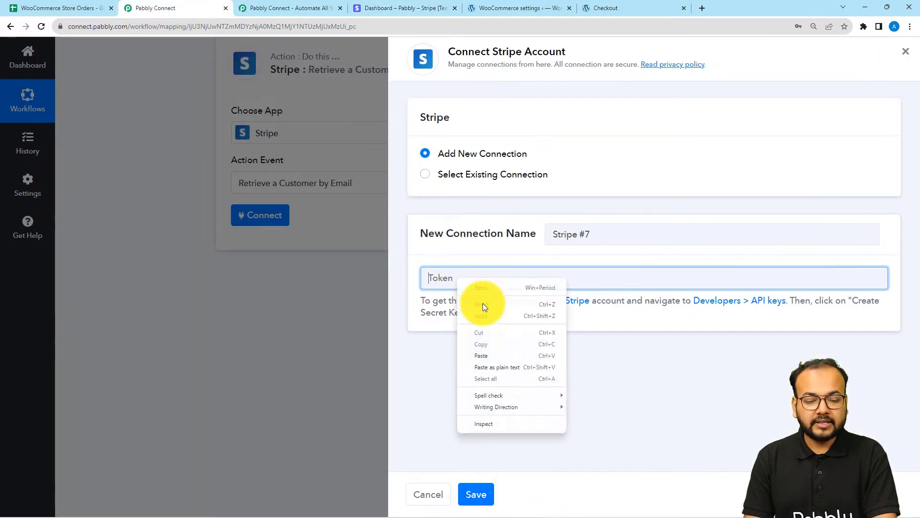
click(486, 357)
click(482, 494)
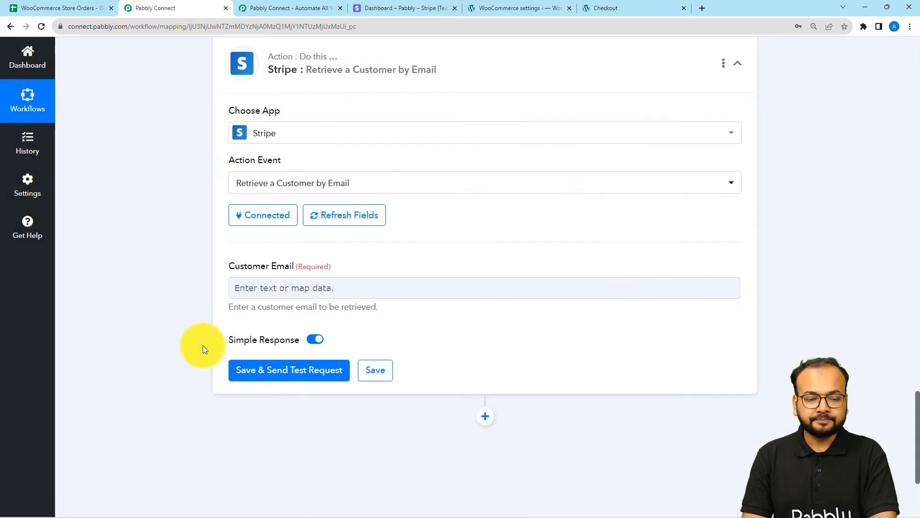
- Map the Stripe step's Customer Email to the WooCommerce order's Billing Email and save it with a test request
scroll(172, 288, down, 1)
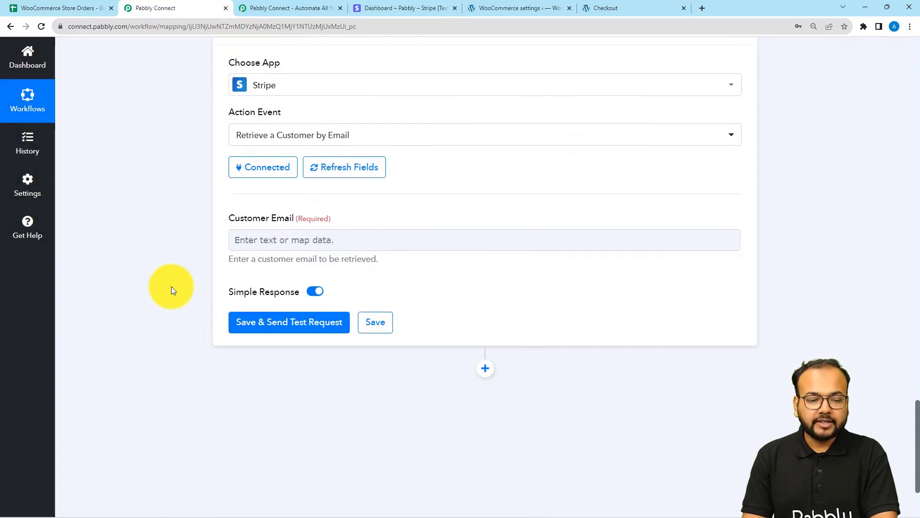
click(265, 238)
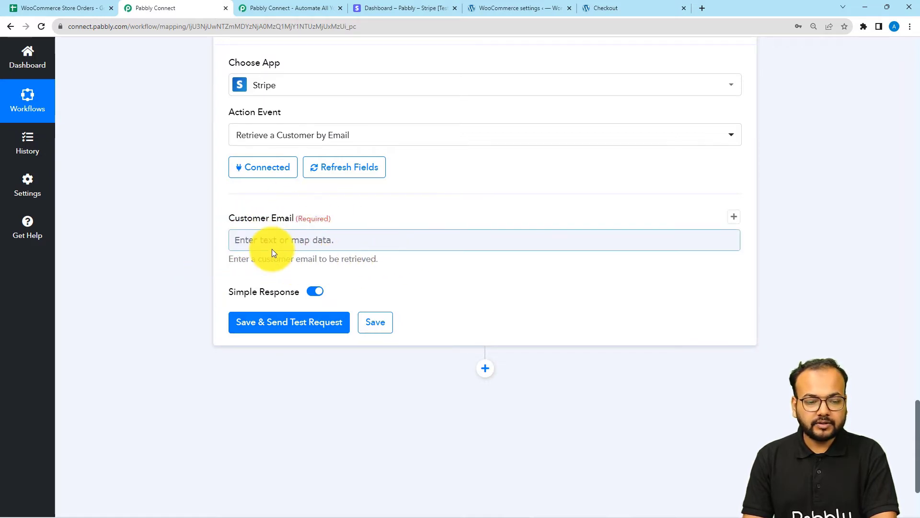
middle_click(181, 145)
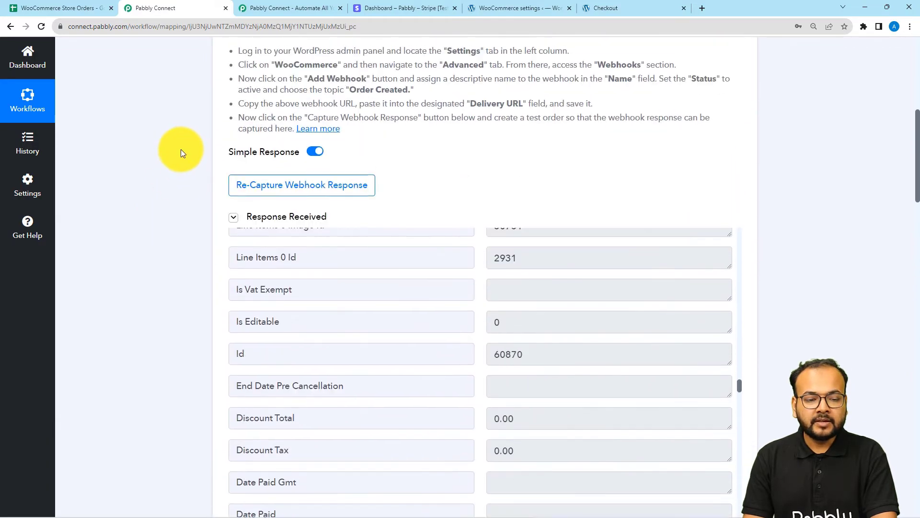
middle_click(182, 227)
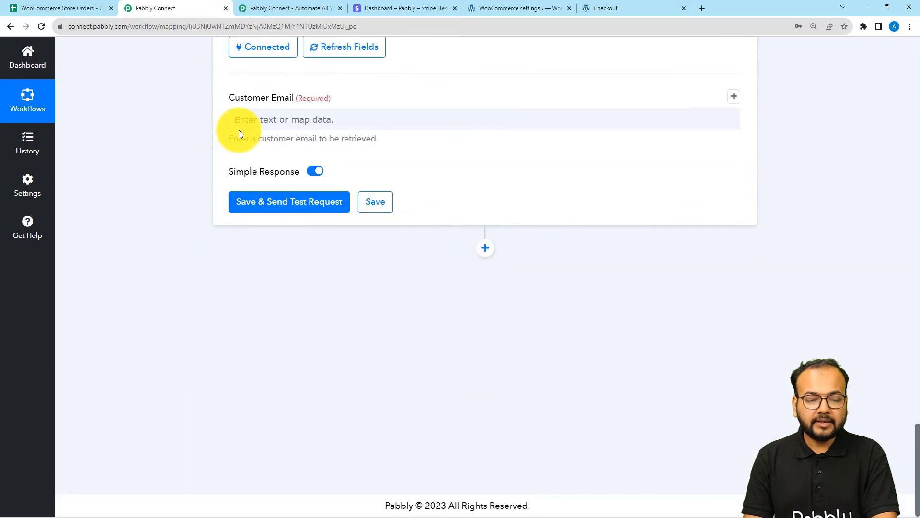
click(244, 121)
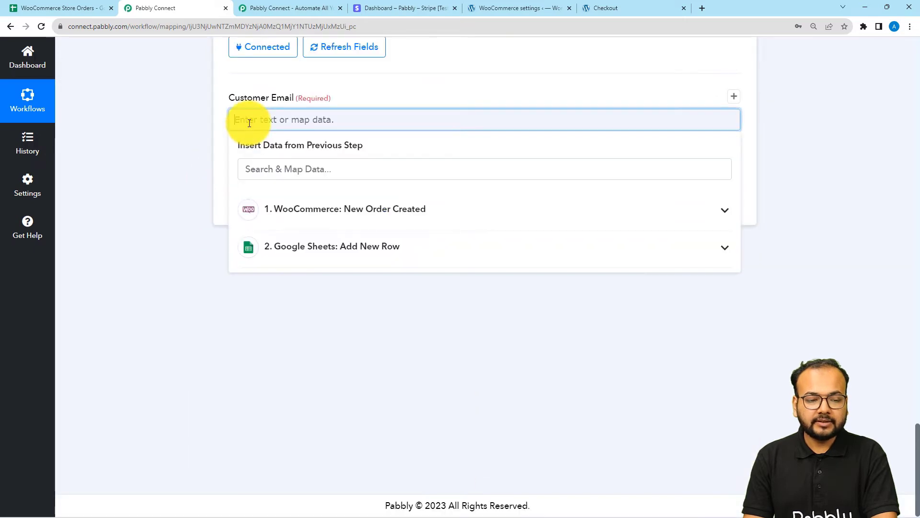
click(288, 227)
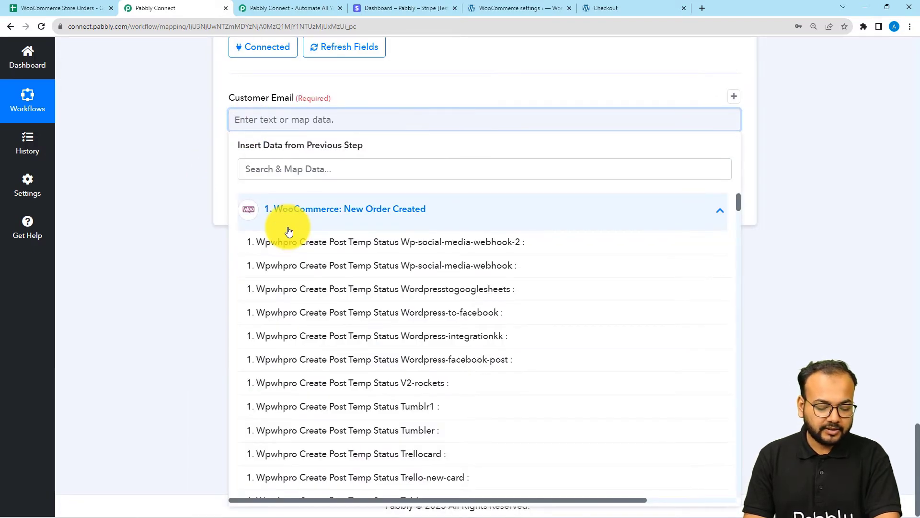
click(293, 175)
text(e)
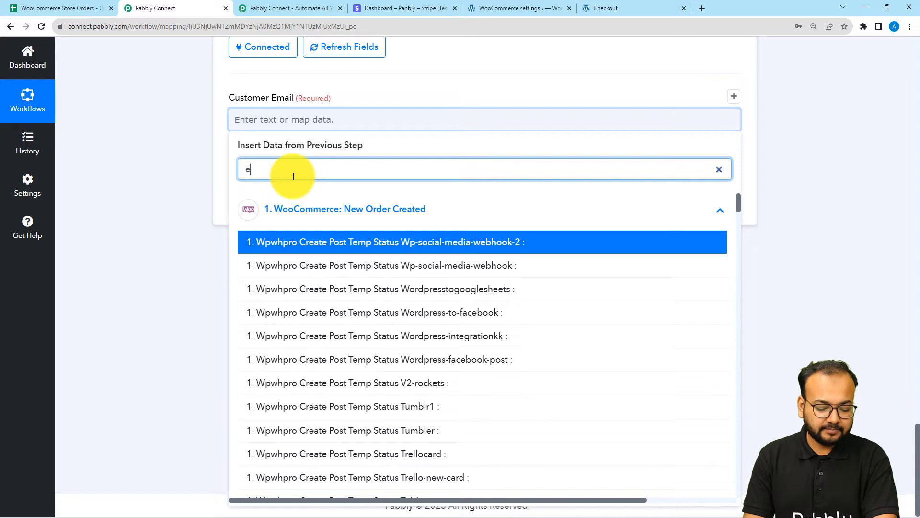
text(mail)
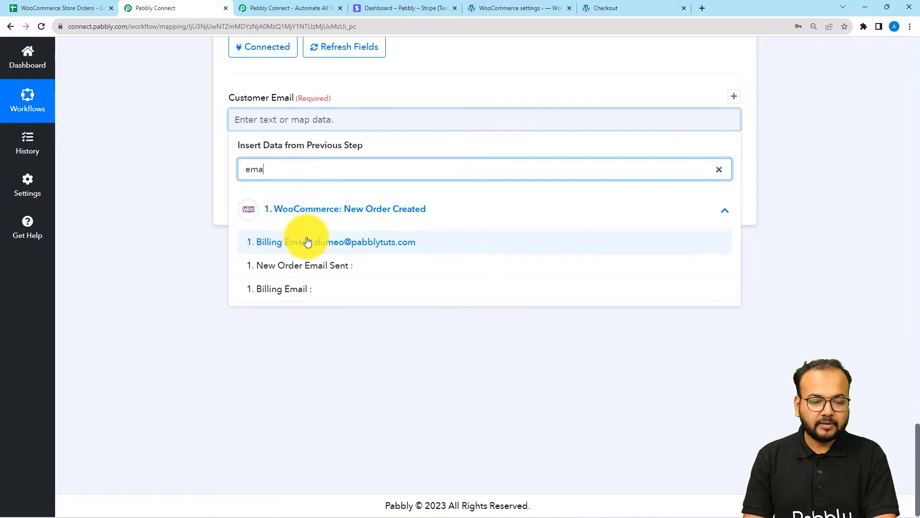
click(308, 241)
click(146, 178)
click(247, 216)
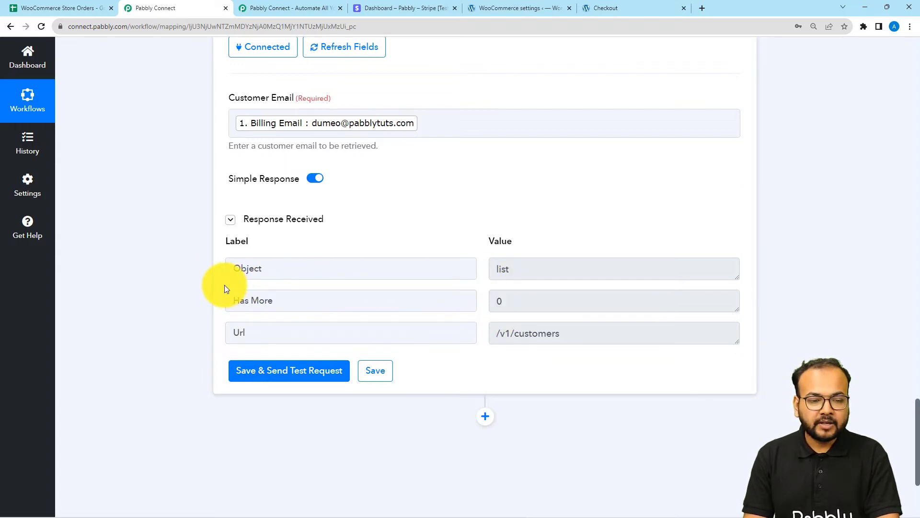
- Add Router by Pabbly as the next action after the Stripe customer retrieval step
scroll(225, 287, down, 3)
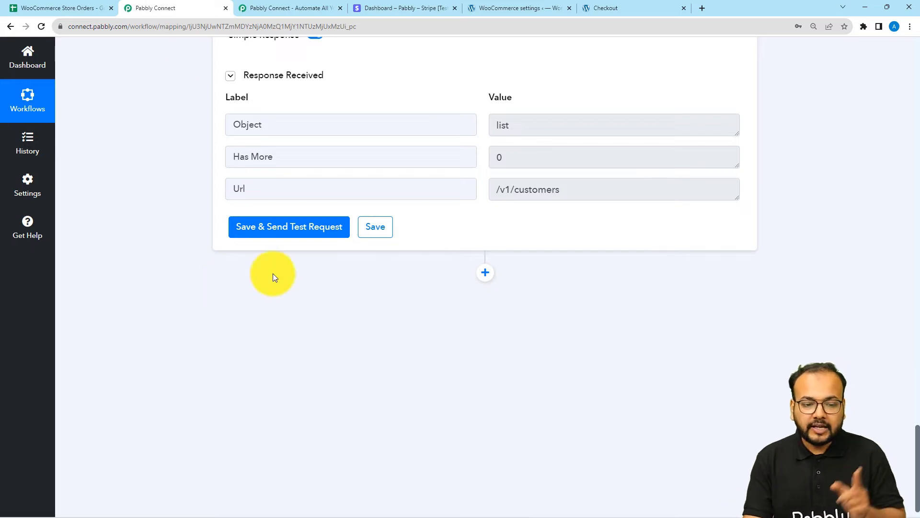
click(483, 271)
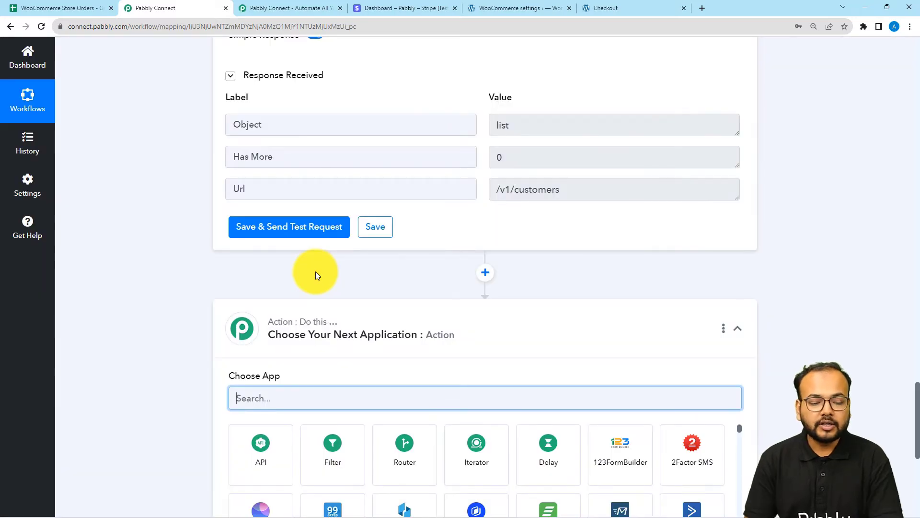
scroll(316, 144, down, 4)
click(415, 273)
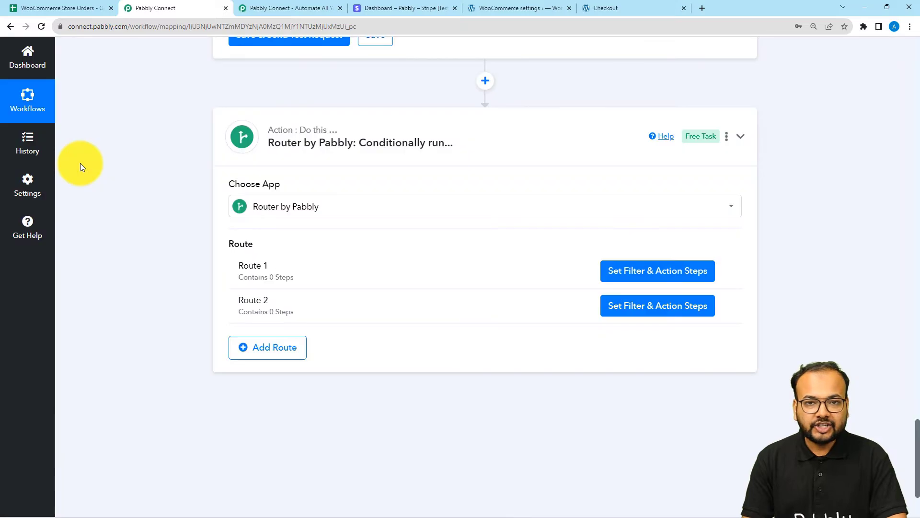
- Rename the router's Route 1 as Customer Exists
scroll(80, 163, down, 1)
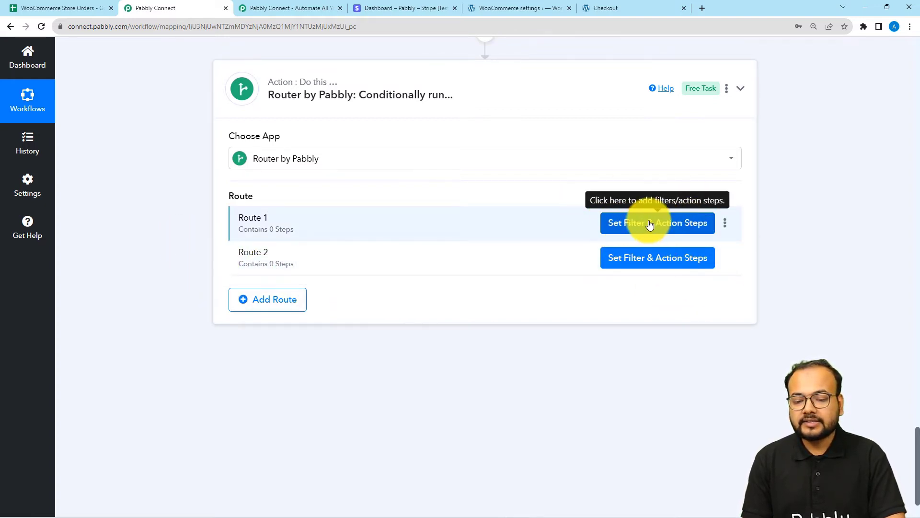
click(727, 224)
click(686, 242)
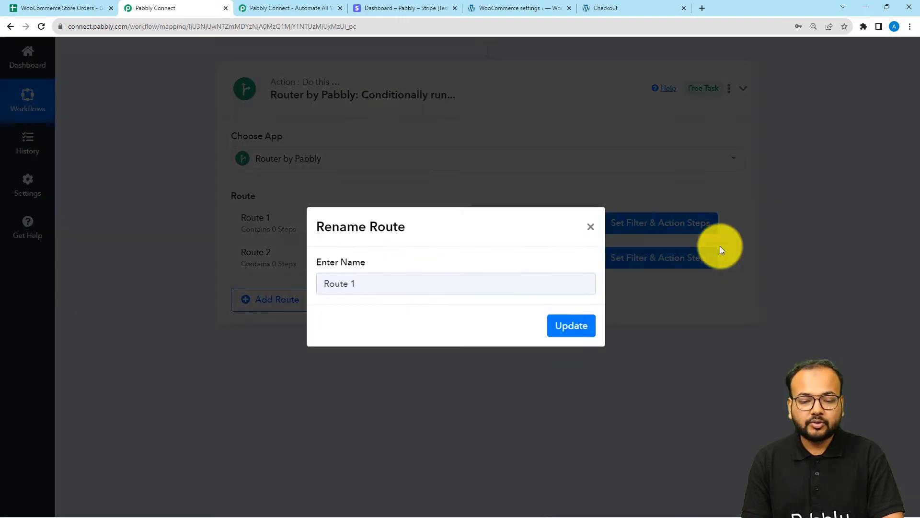
key(BackSpace)
key(BackSpace)
key(BackSpace)
key(BackSpace)
key(BackSpace)
key(BackSpace)
key(BackSpace)
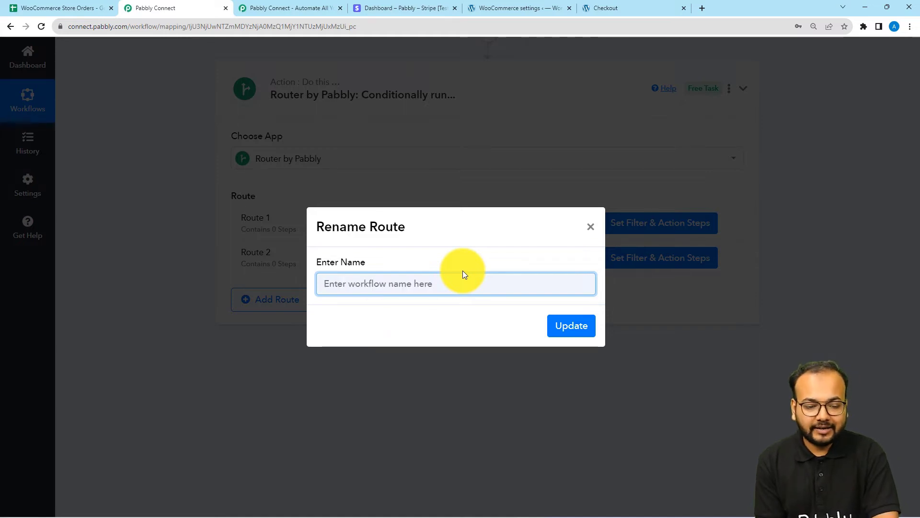
text(C)
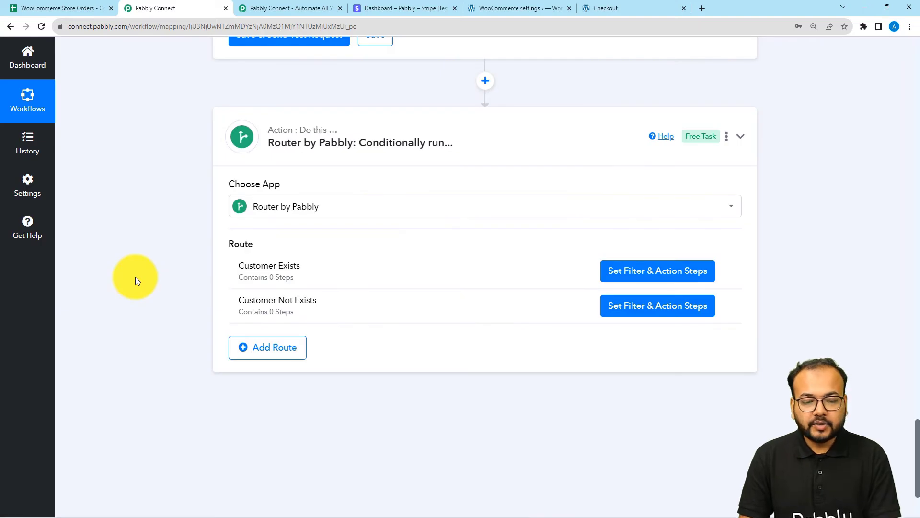
- Review the Stripe customer retrieval step's mapped email and received response above the router
scroll(135, 277, up, 1)
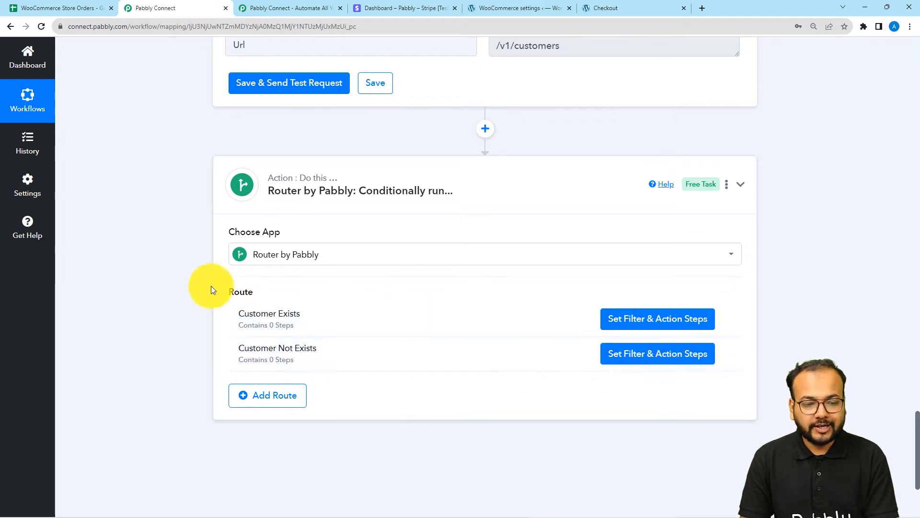
scroll(157, 266, up, 4)
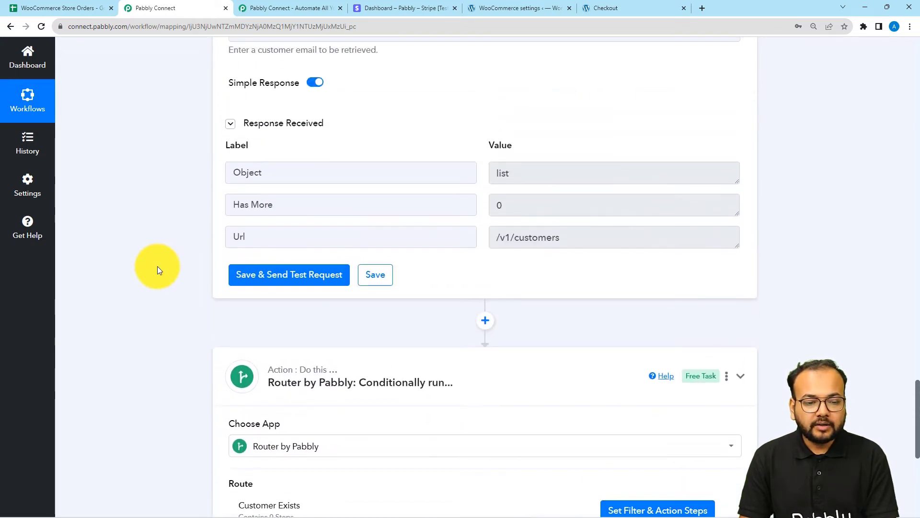
scroll(157, 266, up, 4)
scroll(158, 266, down, 6)
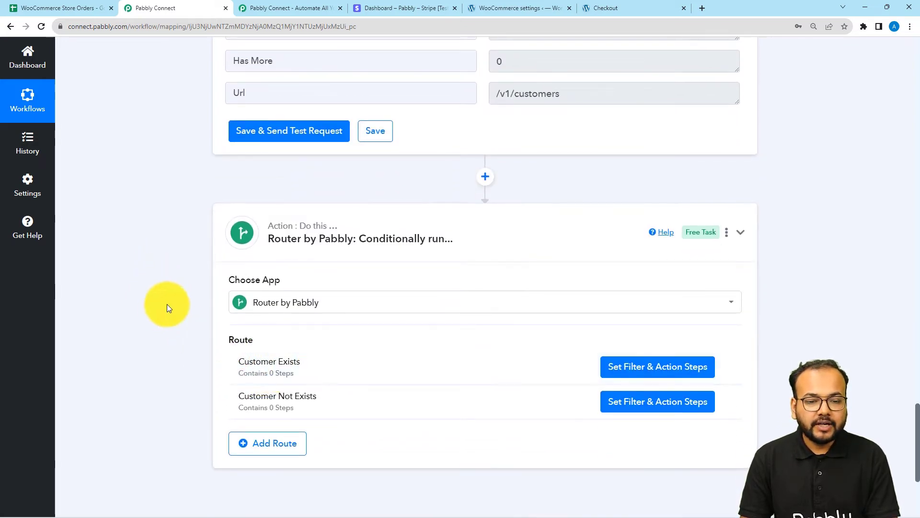
scroll(167, 303, up, 4)
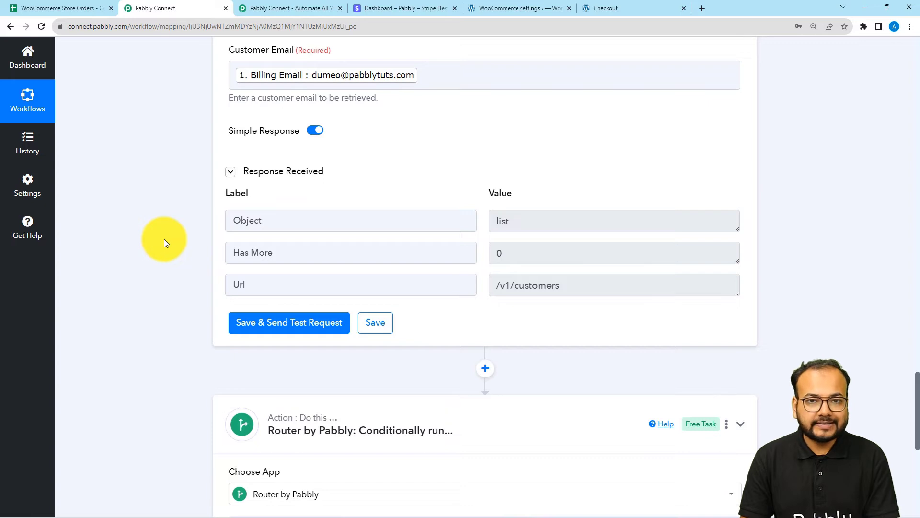
scroll(163, 239, up, 2)
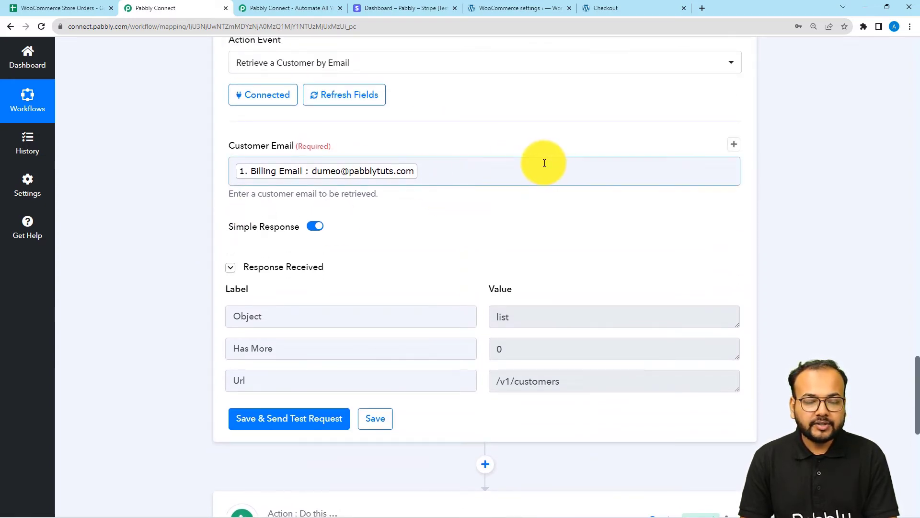
- Switch to the Stripe dashboard, open an existing customer's record and copy the account e-mail address
click(424, 8)
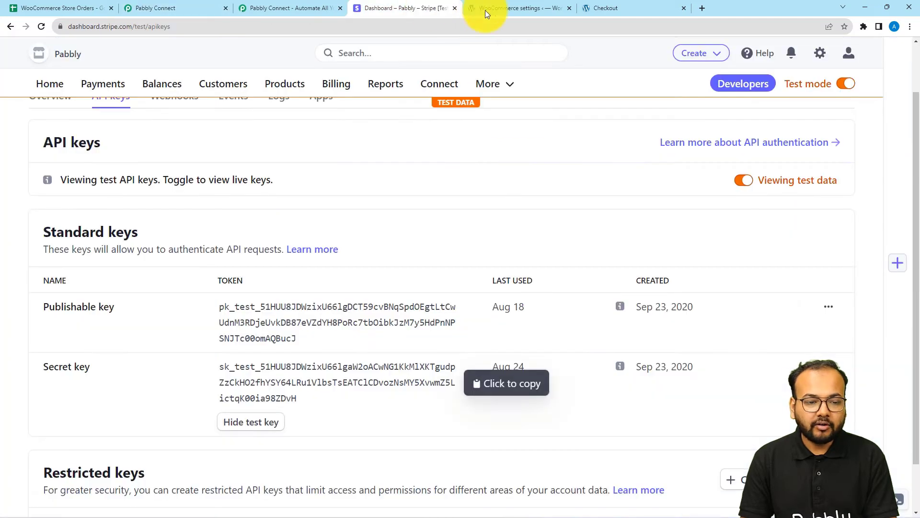
click(223, 83)
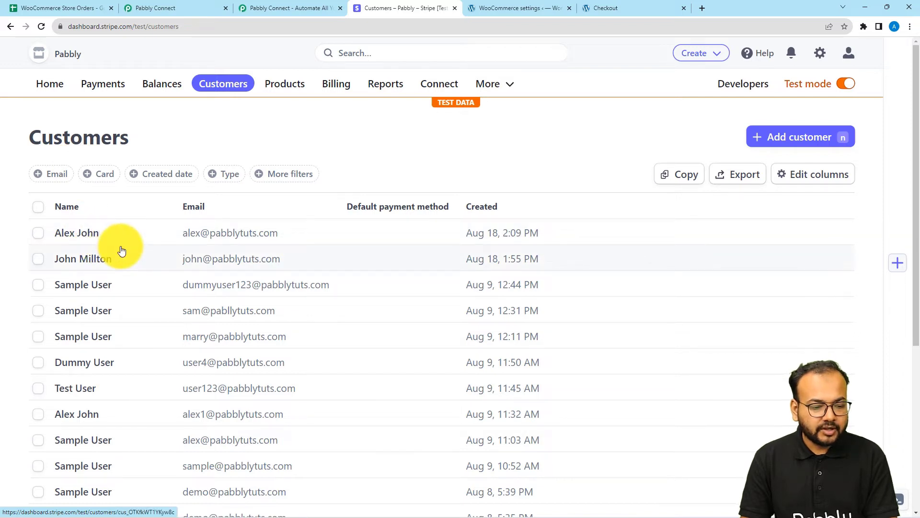
scroll(122, 250, down, 1)
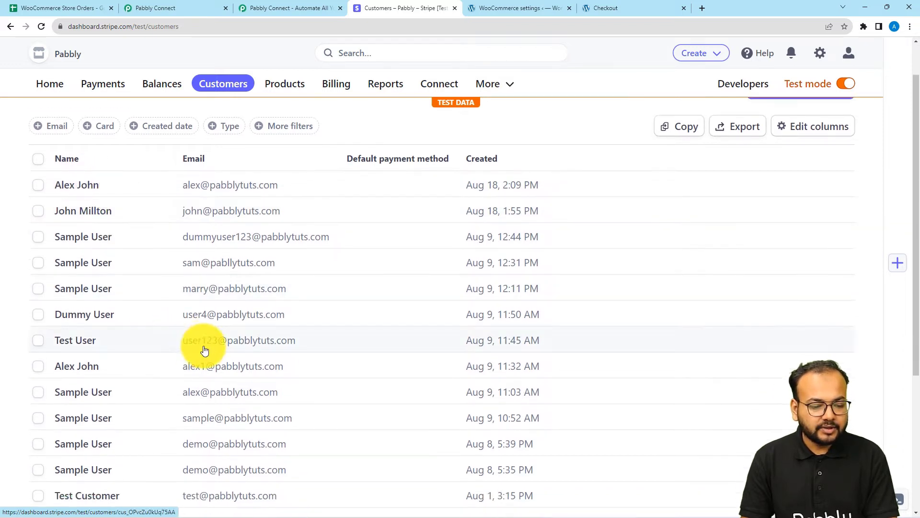
click(185, 322)
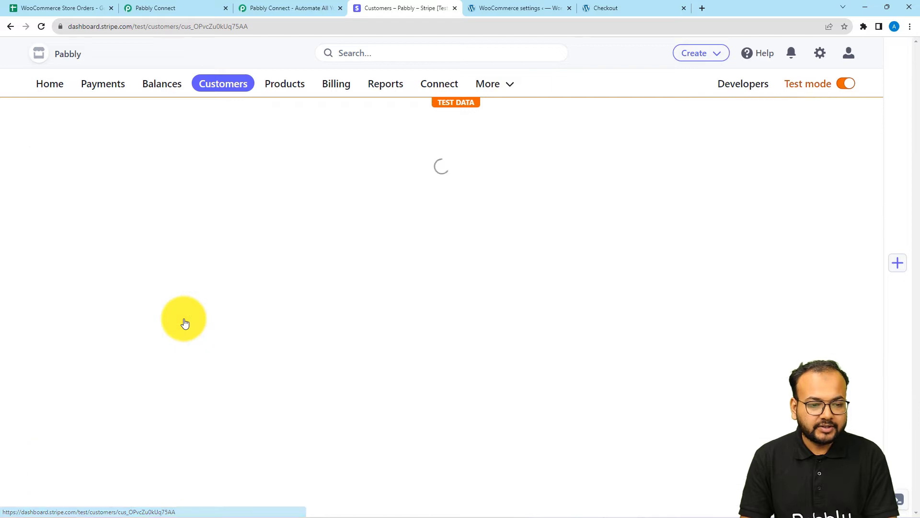
scroll(208, 315, down, 2)
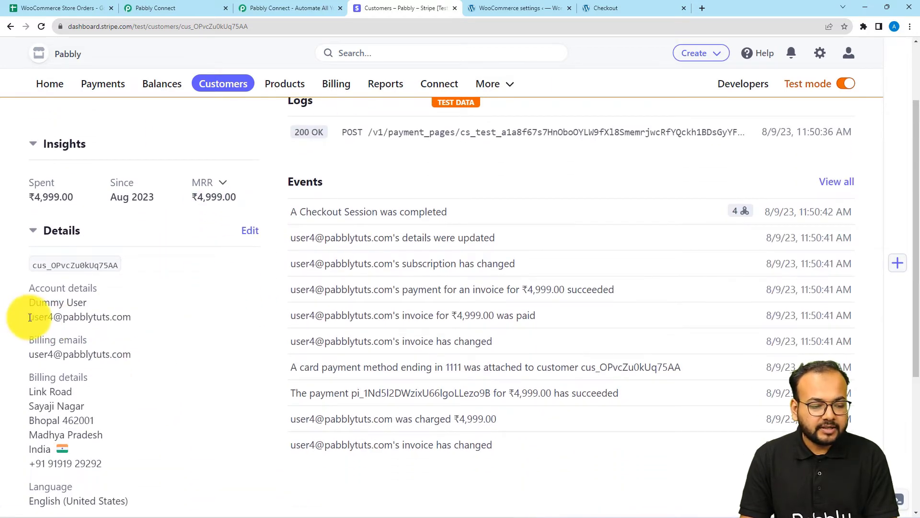
drag(28, 317, 133, 324)
key(ctrl+c)
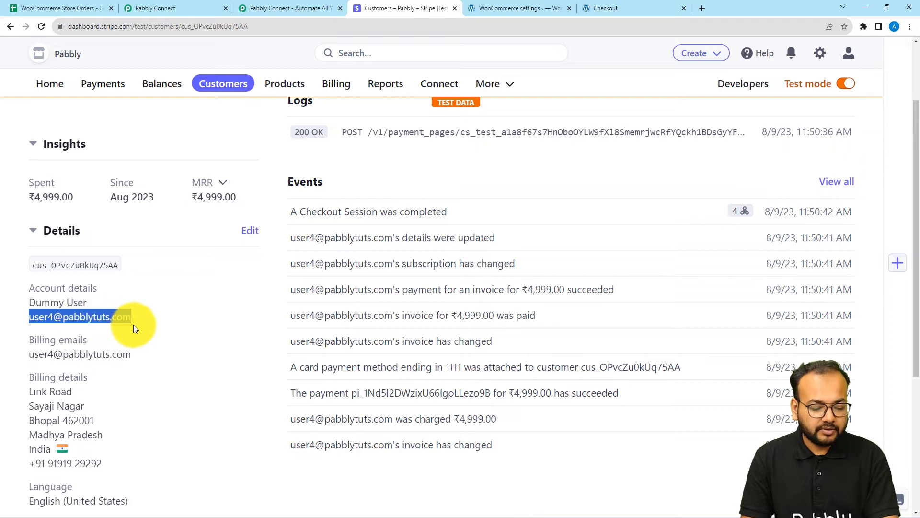
- In Pabbly Connect, replace the Stripe step's mapped Customer Email with the copied customer's e-mail and save it with a test request
click(197, 7)
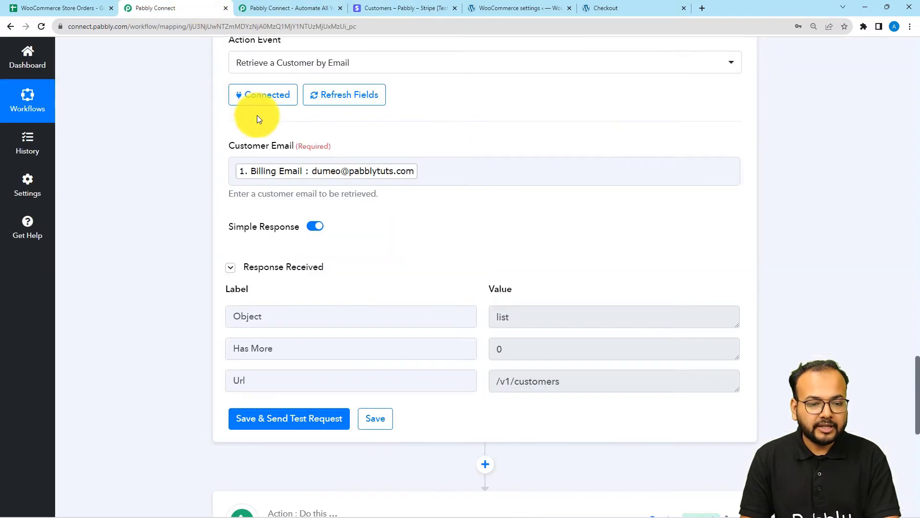
click(433, 172)
key(BackSpace)
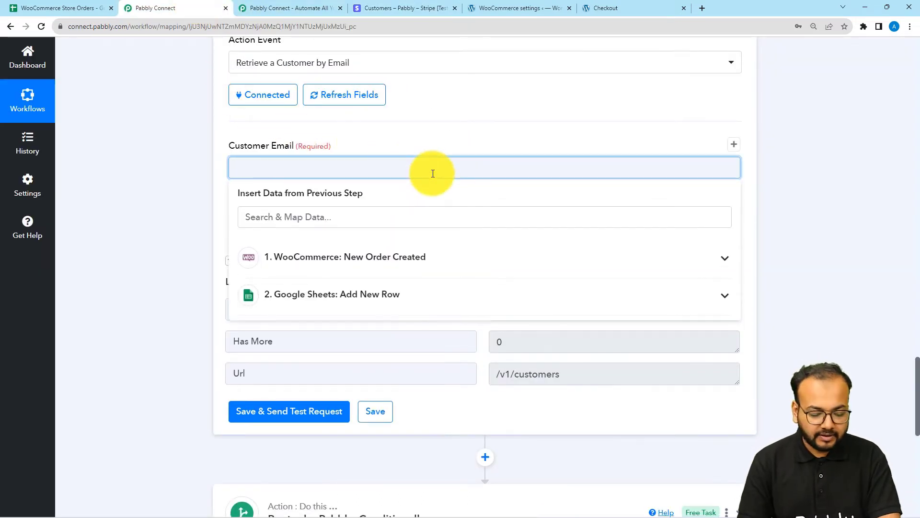
key(ctrl+v)
click(183, 167)
scroll(183, 168, down, 2)
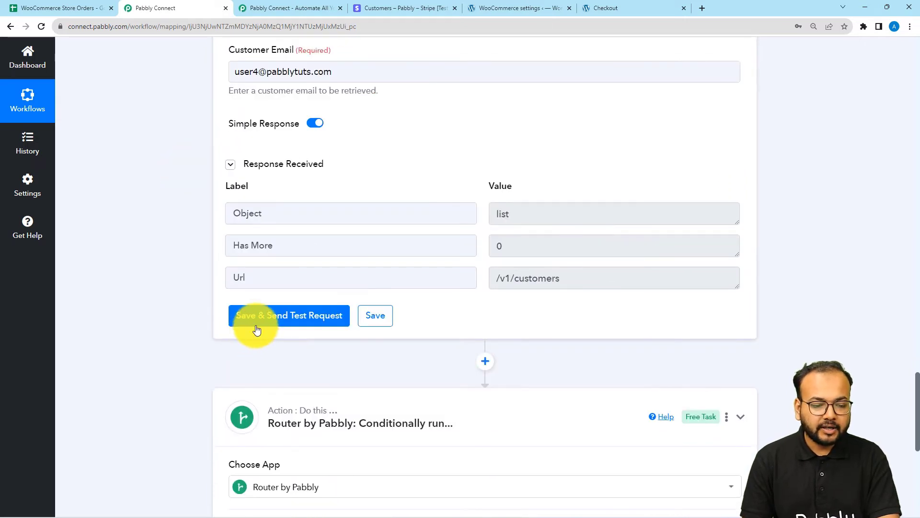
click(256, 325)
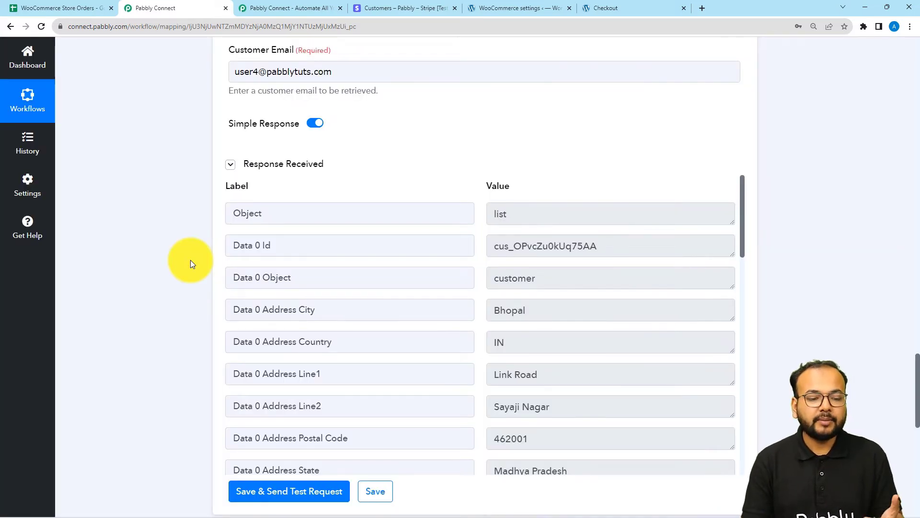
- Examine the customer details returned in the Stripe retrieval response, especially the Data 0 Id label and its value
scroll(191, 260, down, 1)
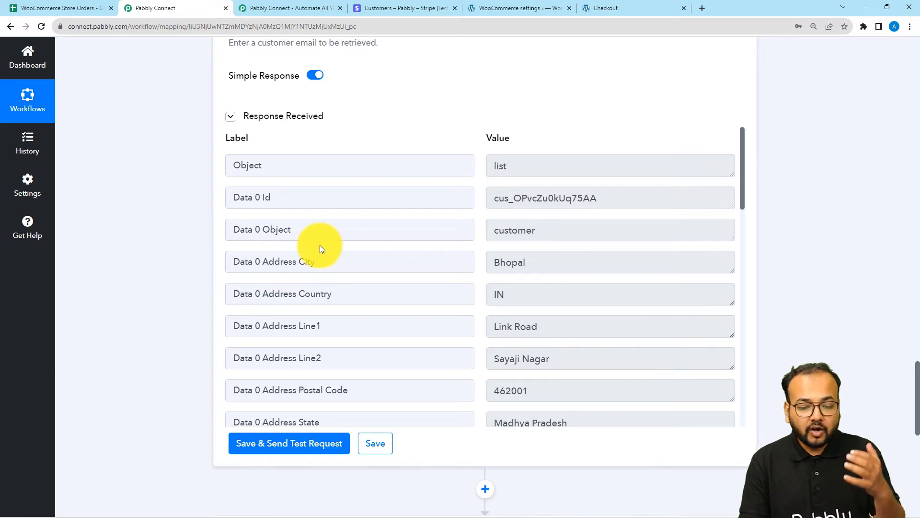
scroll(321, 246, down, 3)
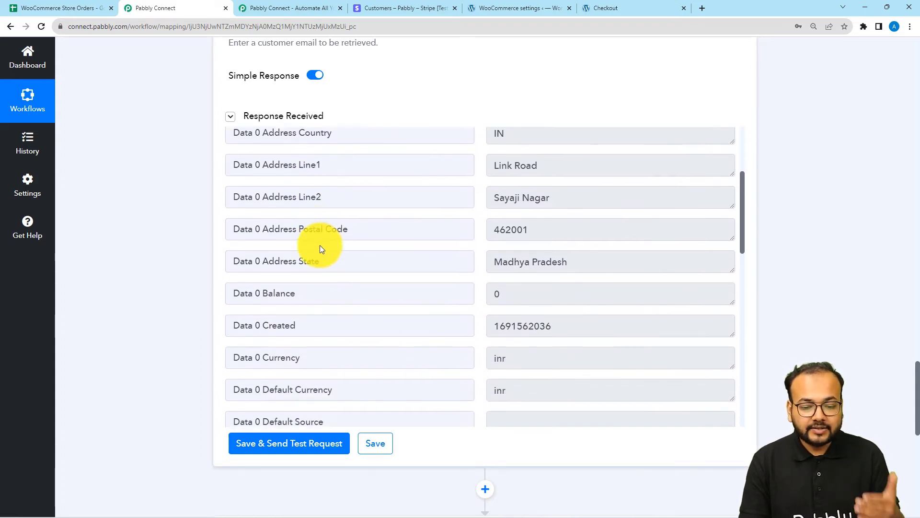
scroll(321, 246, down, 10)
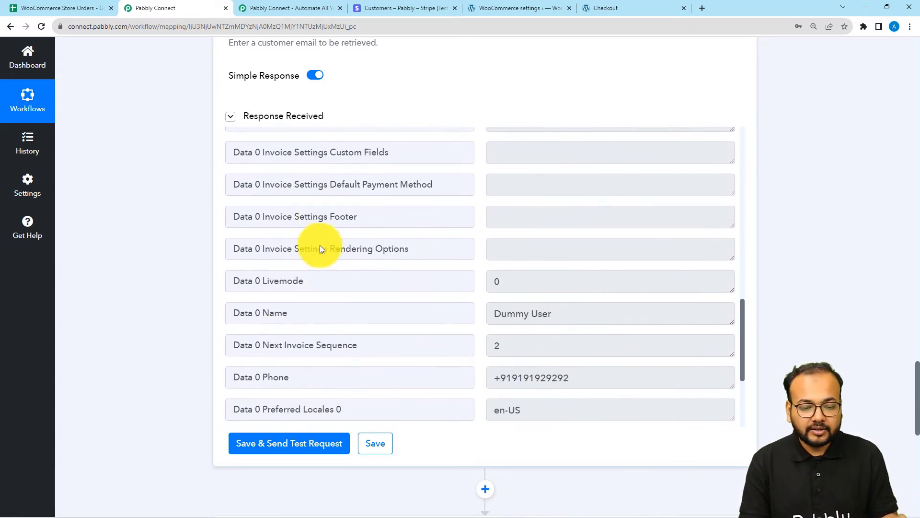
scroll(320, 246, down, 4)
scroll(320, 247, up, 5)
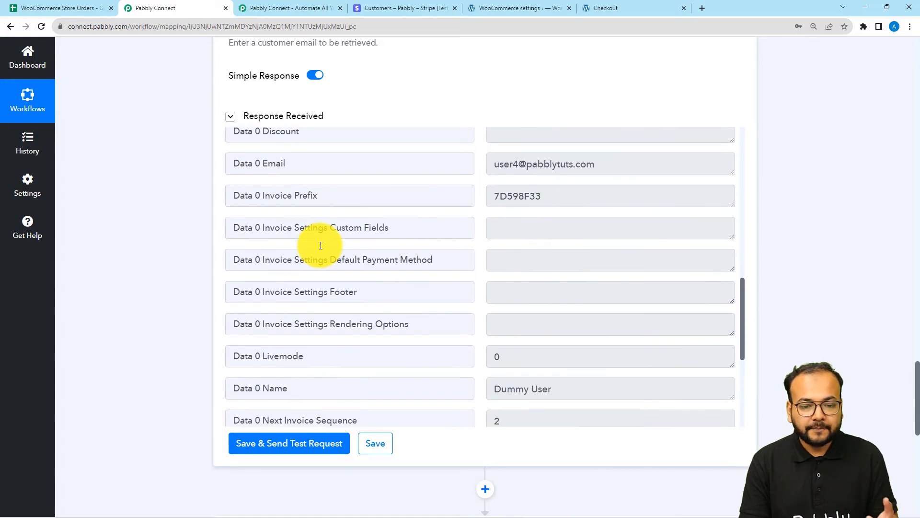
scroll(319, 244, up, 10)
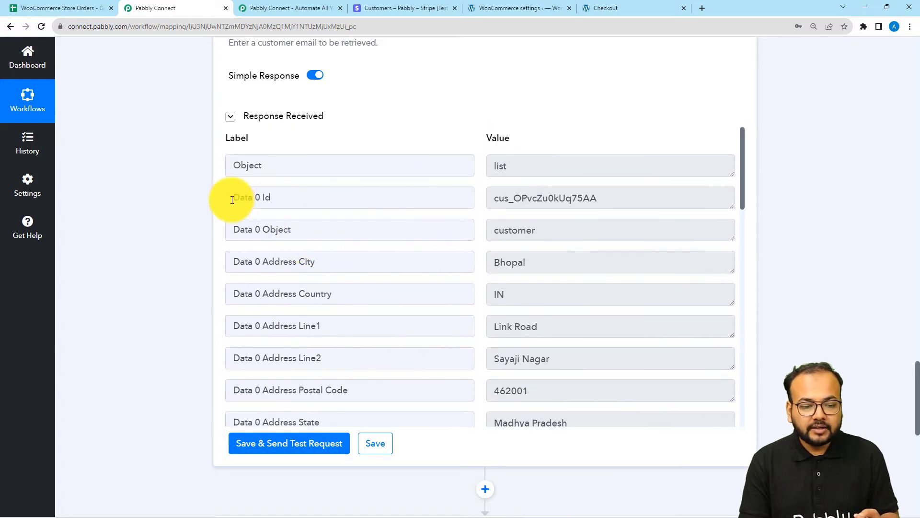
drag(277, 200, 235, 199)
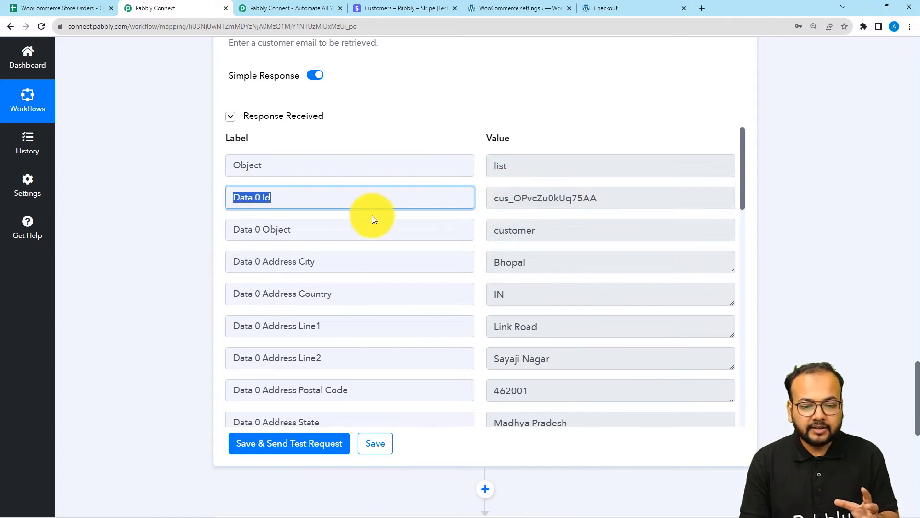
drag(581, 201, 476, 202)
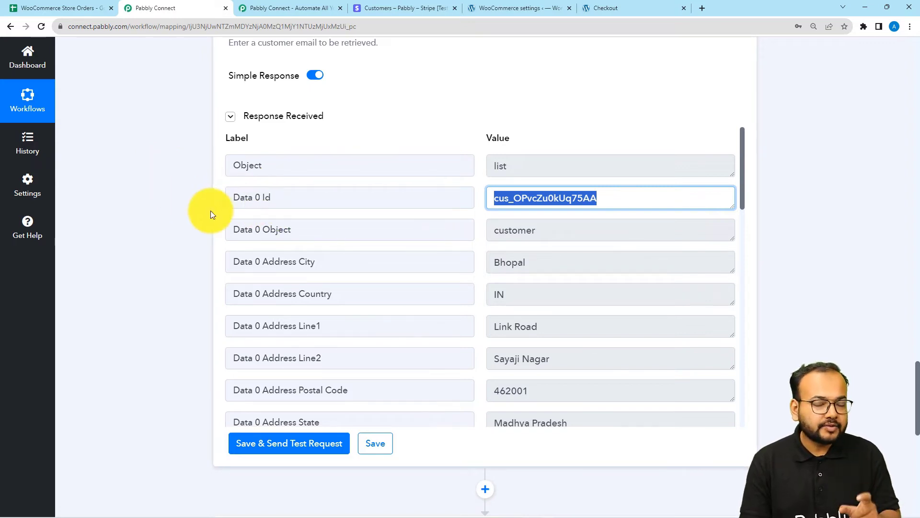
- Set the Customer Exists route's filter to the Stripe step's Data 0 Id with filter type Exists, and save it with a test request
scroll(201, 211, down, 9)
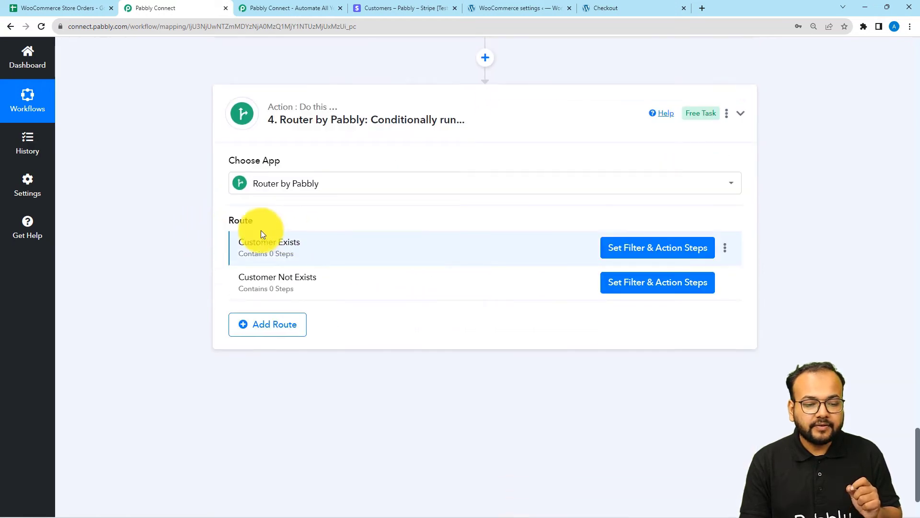
click(616, 248)
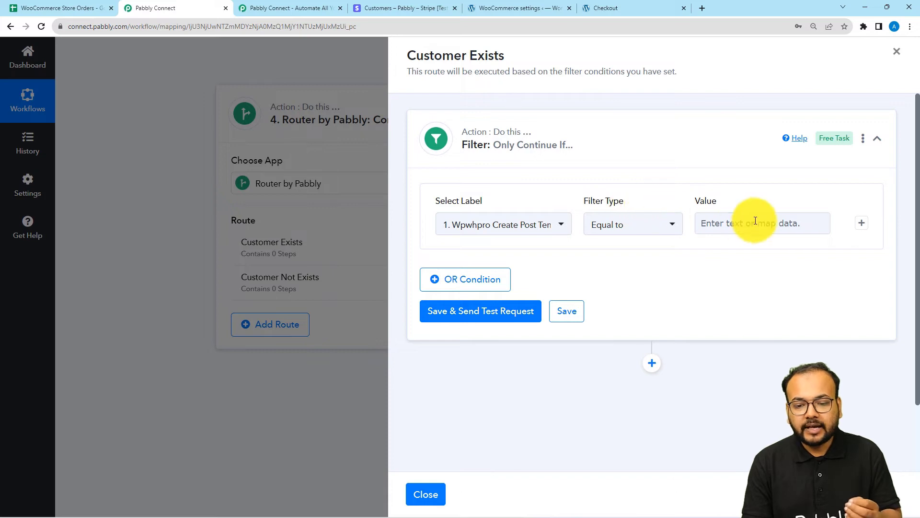
click(520, 232)
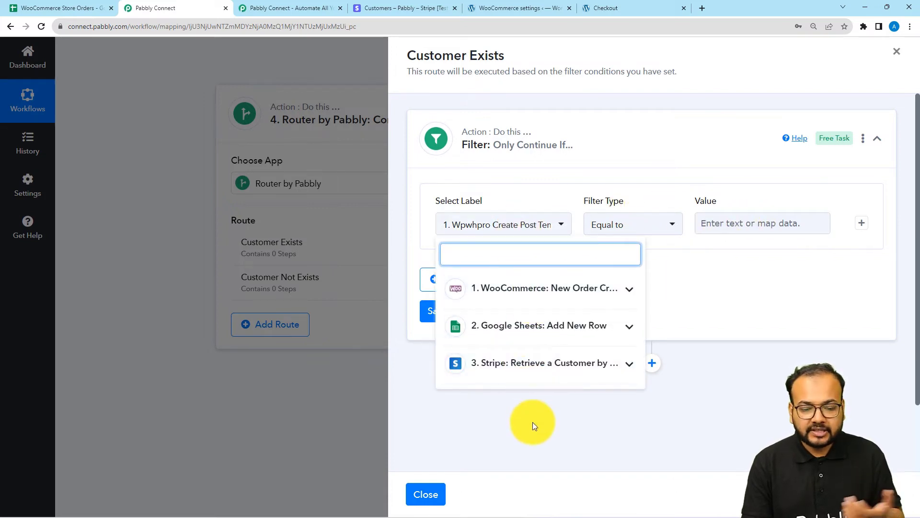
click(514, 378)
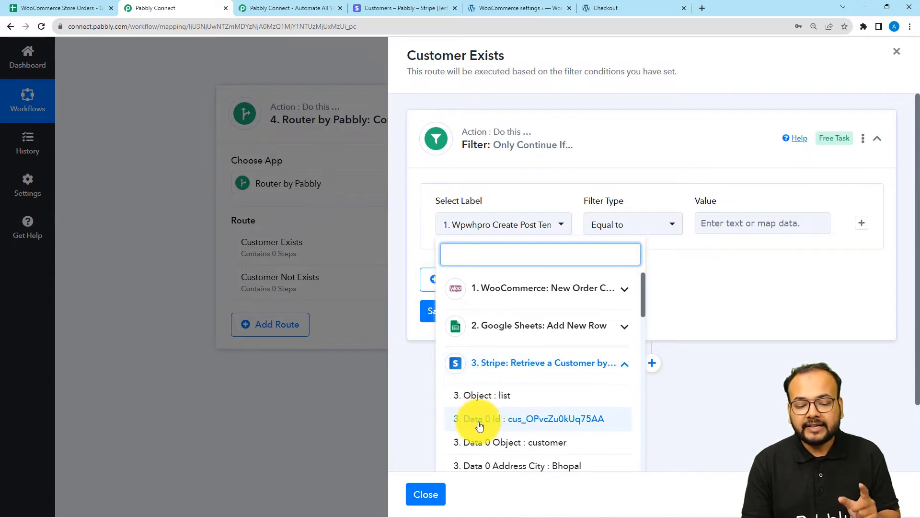
click(503, 422)
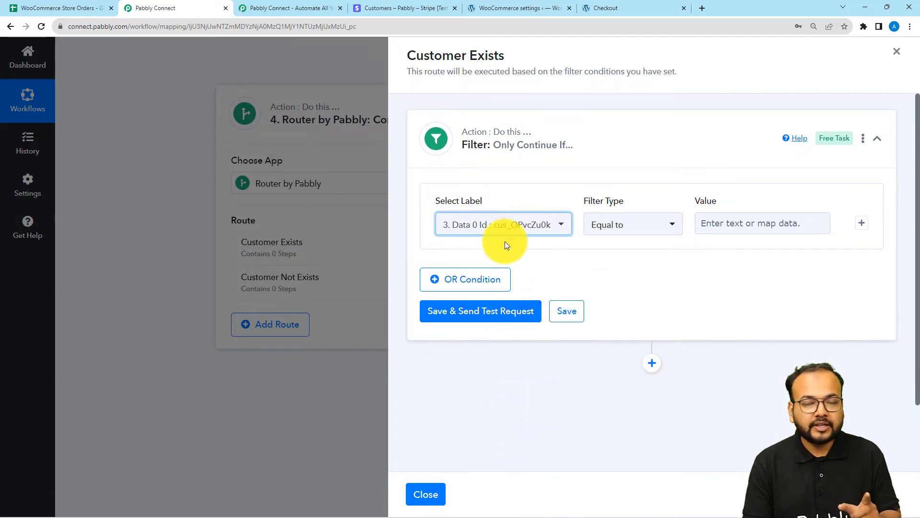
click(660, 229)
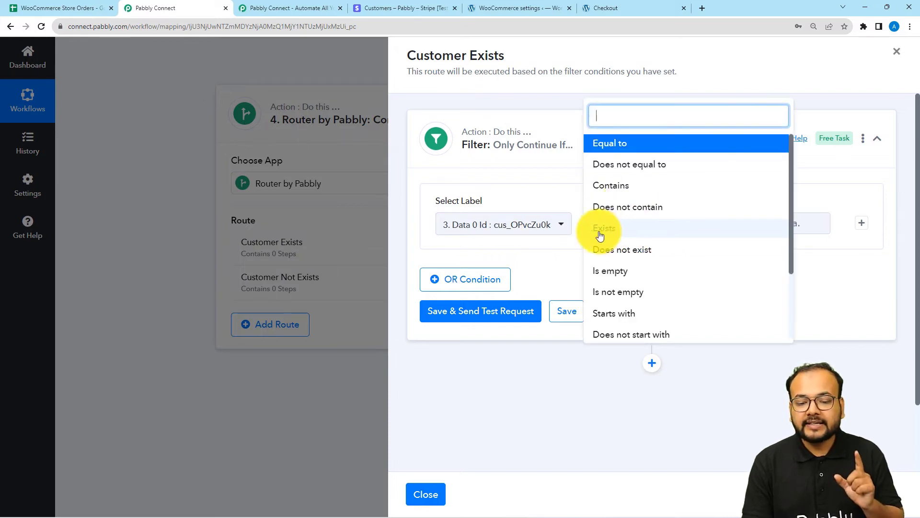
click(615, 228)
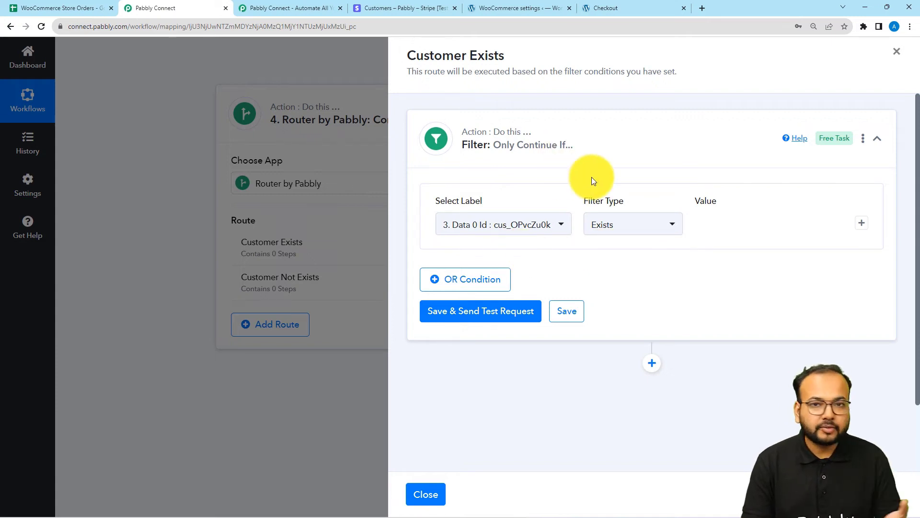
click(494, 312)
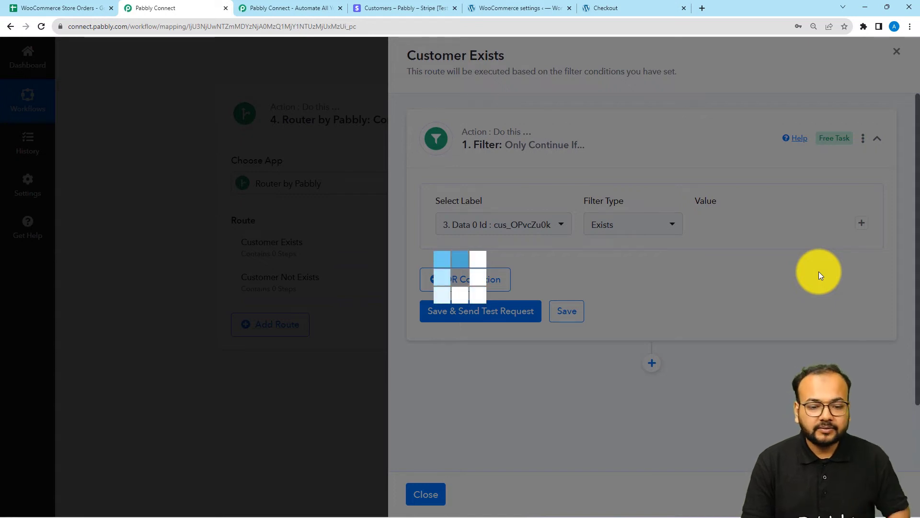
scroll(844, 302, down, 1)
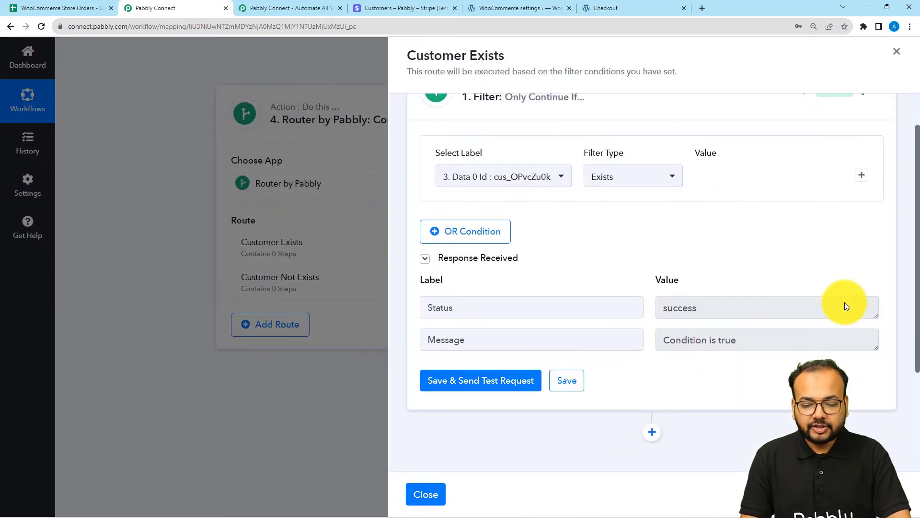
scroll(845, 302, down, 2)
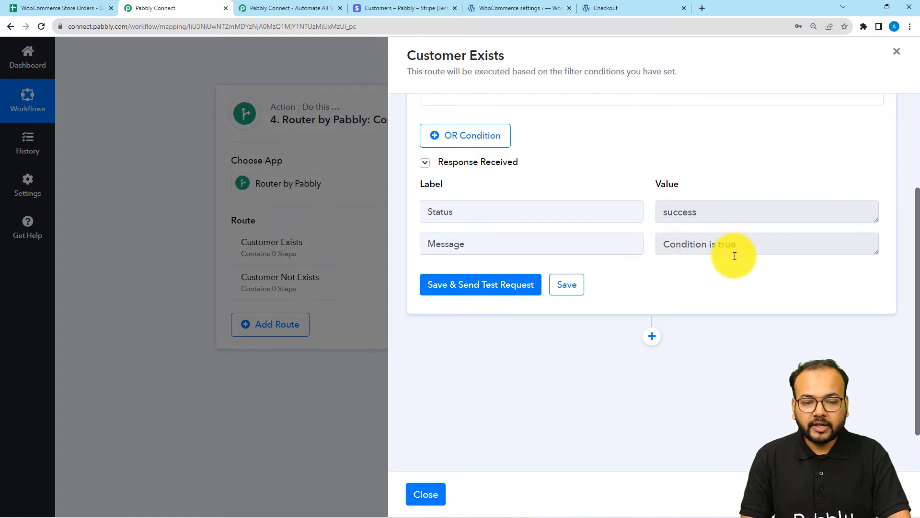
scroll(734, 255, down, 1)
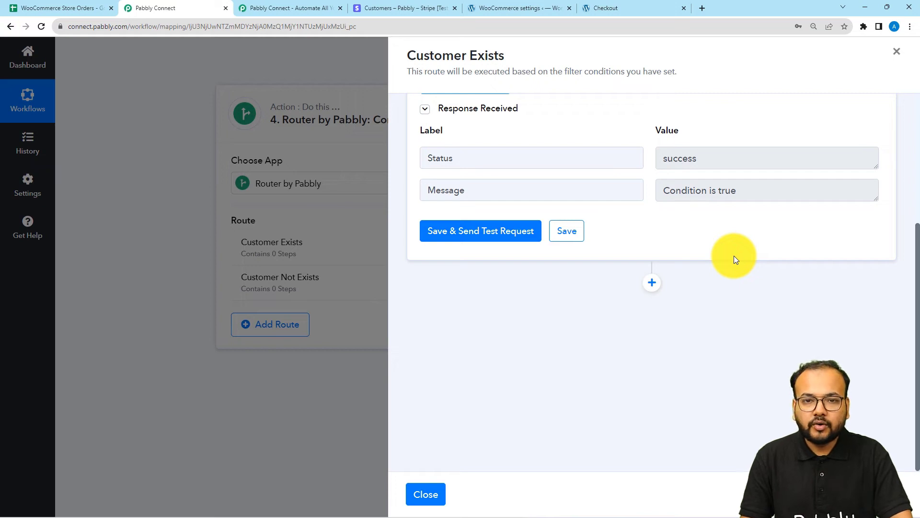
- Add an action step after the filter in the Customer Exists route and choose Stripe as its app
click(653, 284)
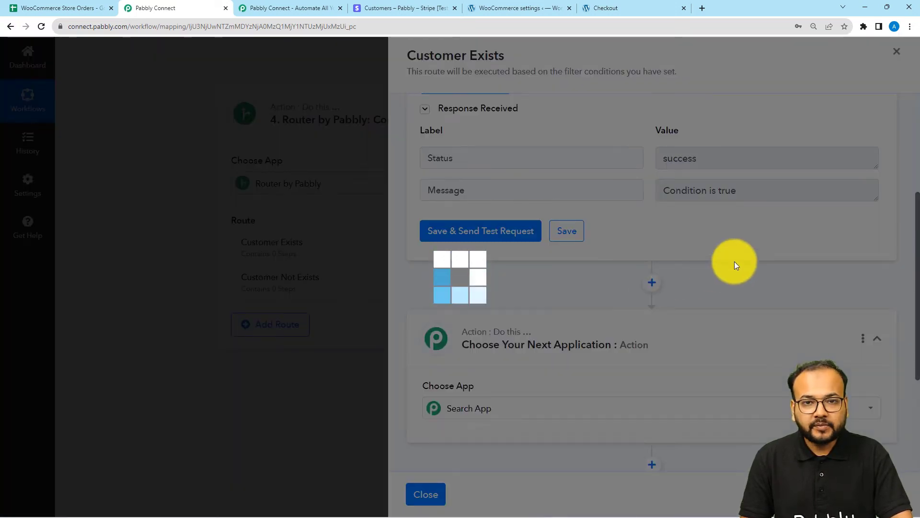
scroll(734, 261, down, 3)
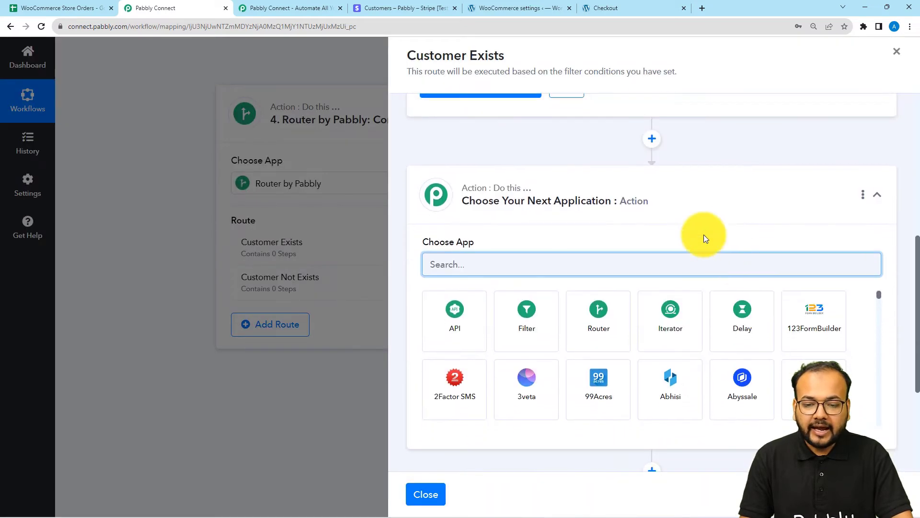
text(stri)
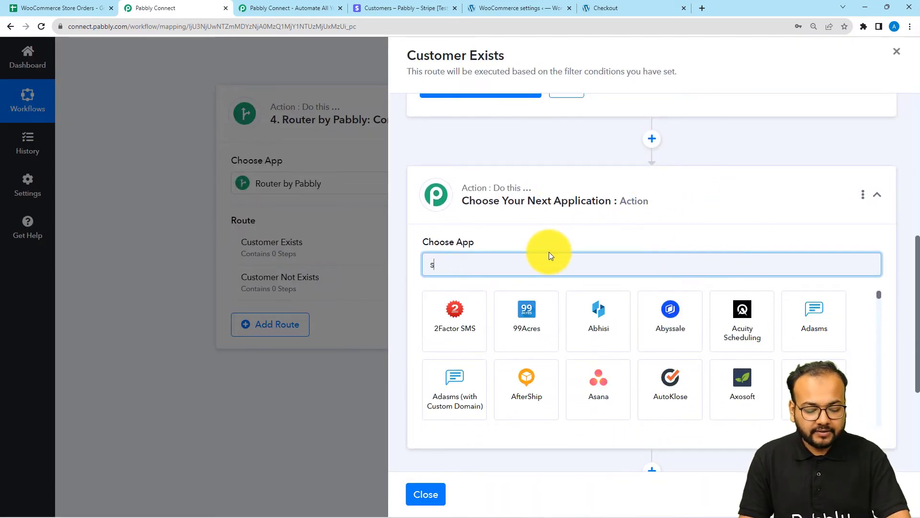
text(pe)
click(459, 307)
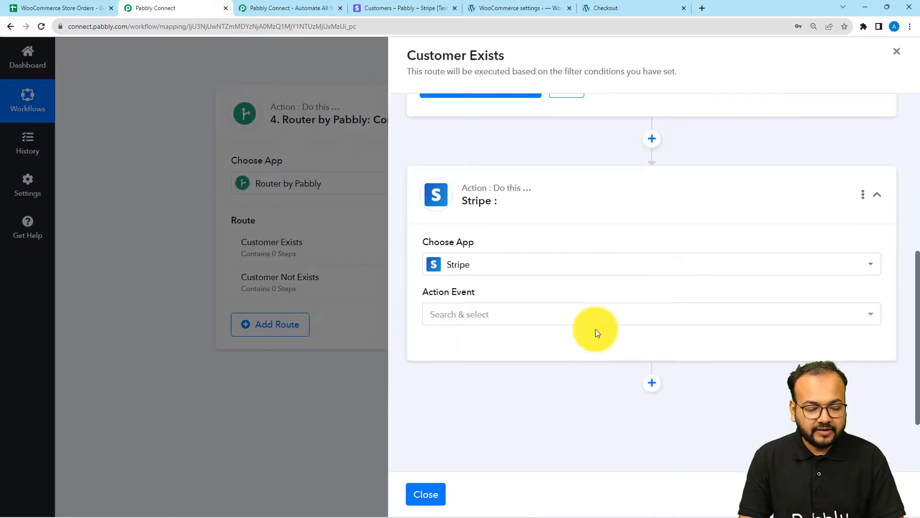
- Set the Stripe action event to Create an Invoice Item and connect it with the existing connection Stripe #7
click(532, 321)
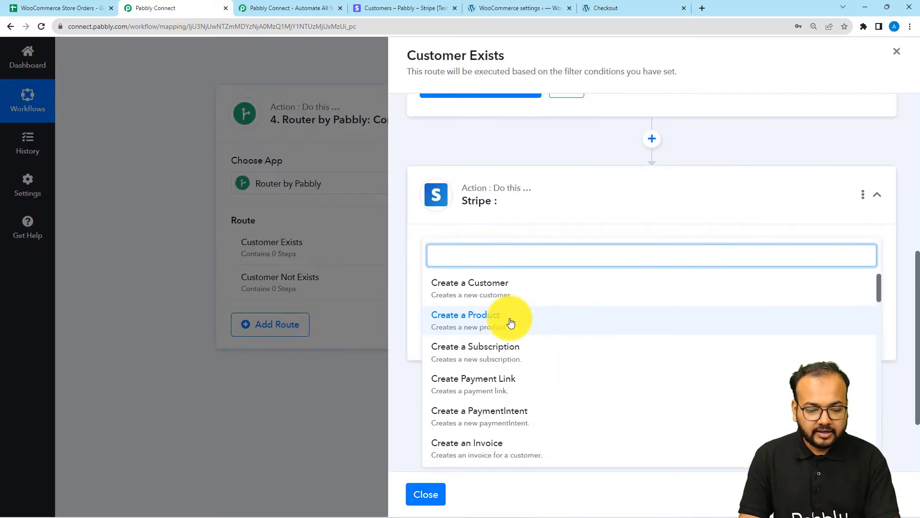
scroll(511, 322, down, 3)
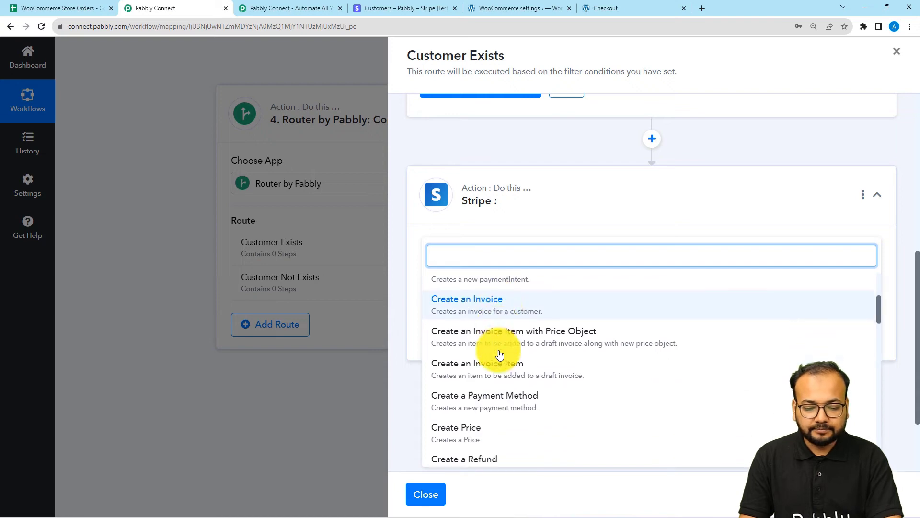
click(458, 365)
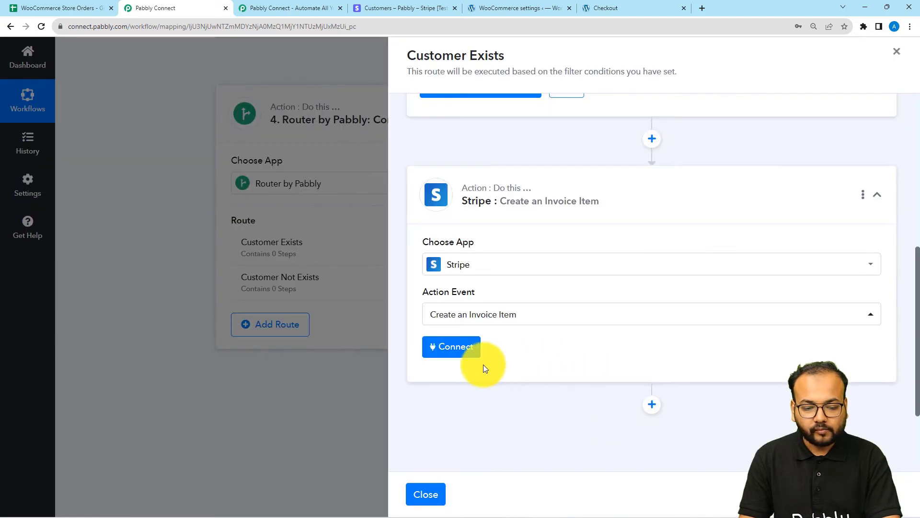
click(452, 347)
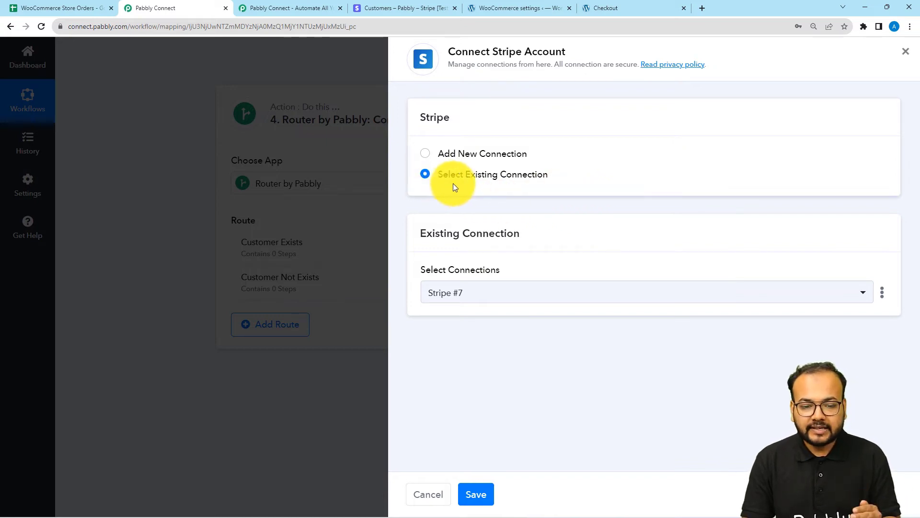
click(476, 494)
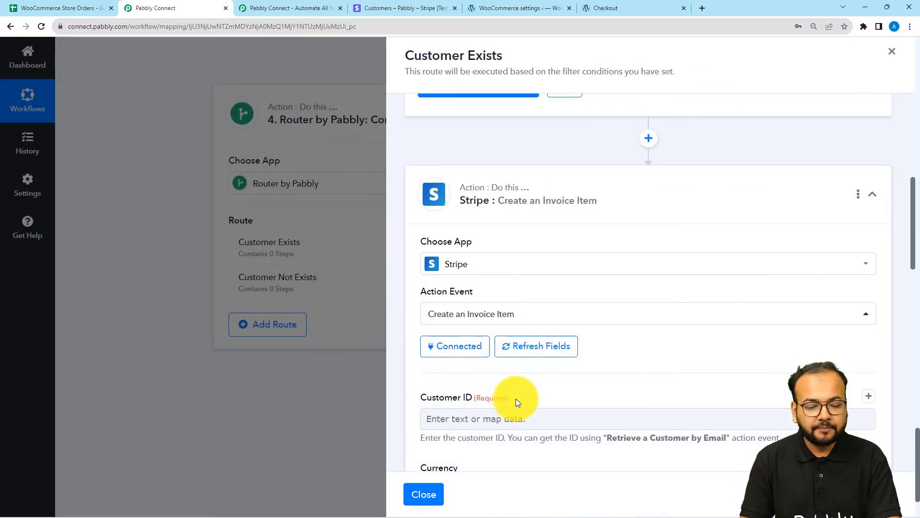
- Map the invoice item's Customer ID to Data 0 Id from the Stripe Retrieve a Customer by Email step
scroll(516, 398, down, 5)
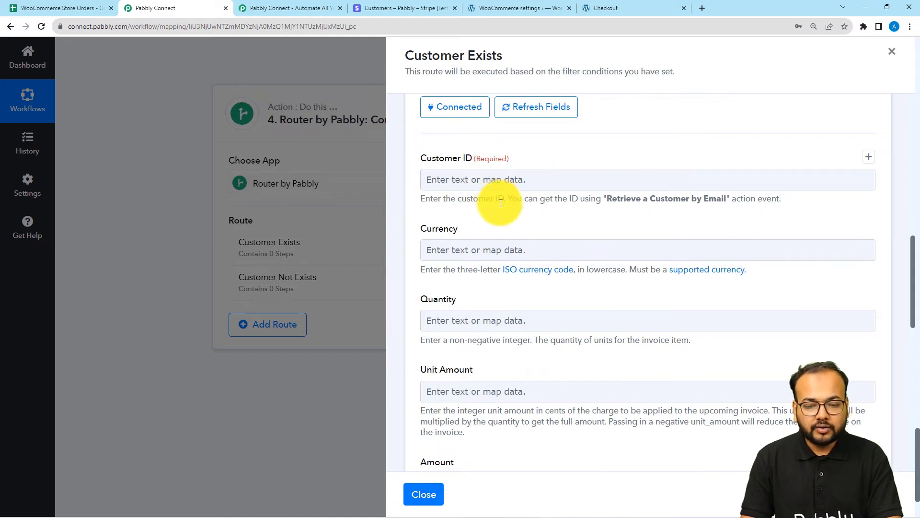
scroll(498, 202, up, 1)
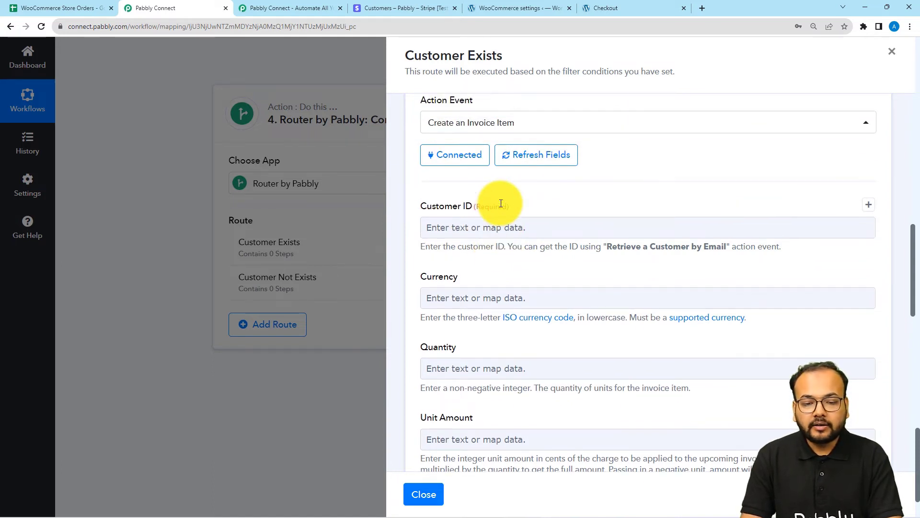
click(516, 226)
scroll(513, 232, down, 2)
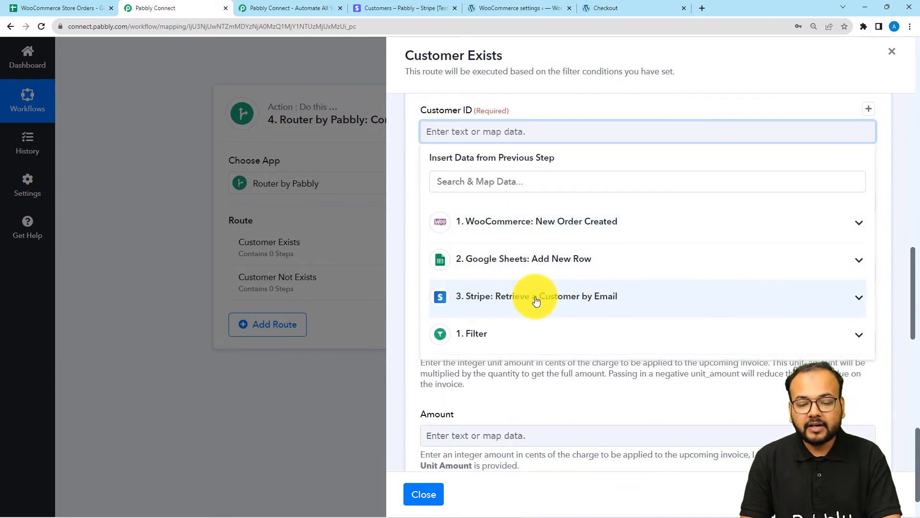
click(499, 308)
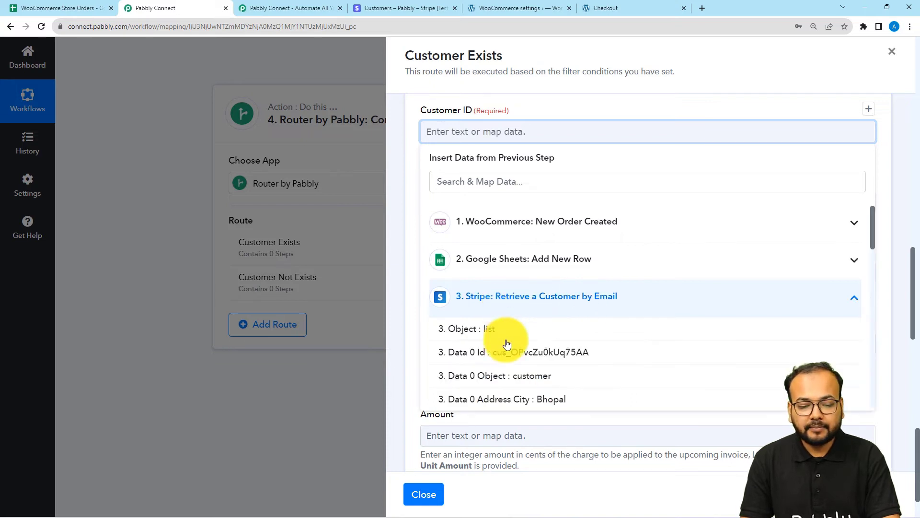
click(503, 350)
click(538, 107)
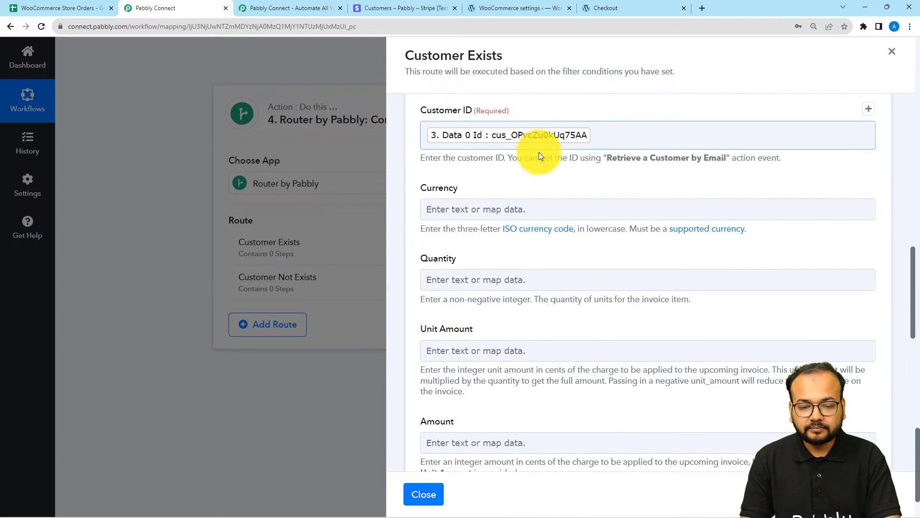
- Map the invoice item's Currency to the Currency value from the WooCommerce New Order Created step
scroll(538, 151, down, 1)
click(478, 161)
scroll(478, 163, down, 1)
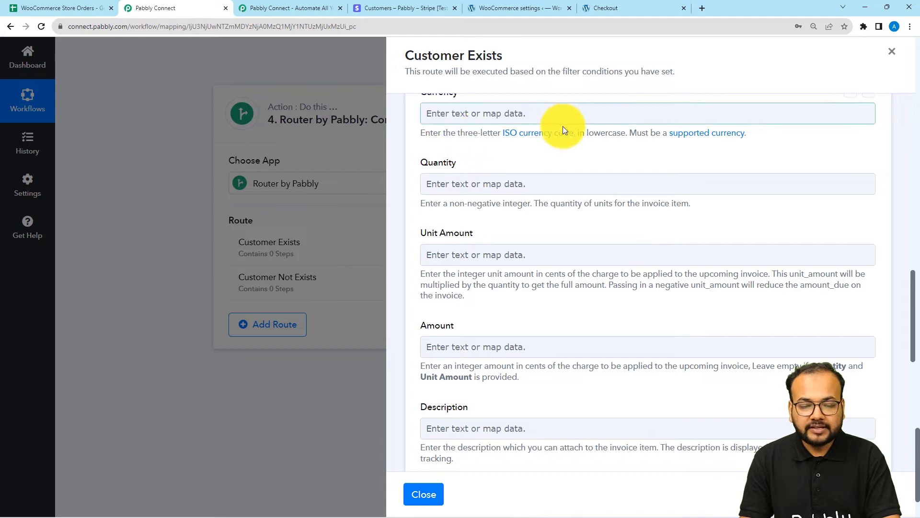
click(478, 184)
scroll(479, 183, up, 1)
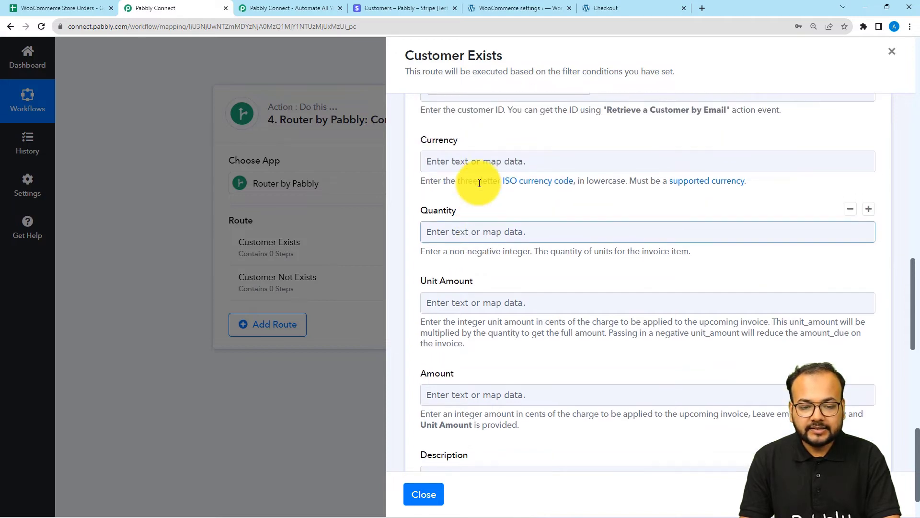
click(466, 235)
scroll(463, 235, down, 1)
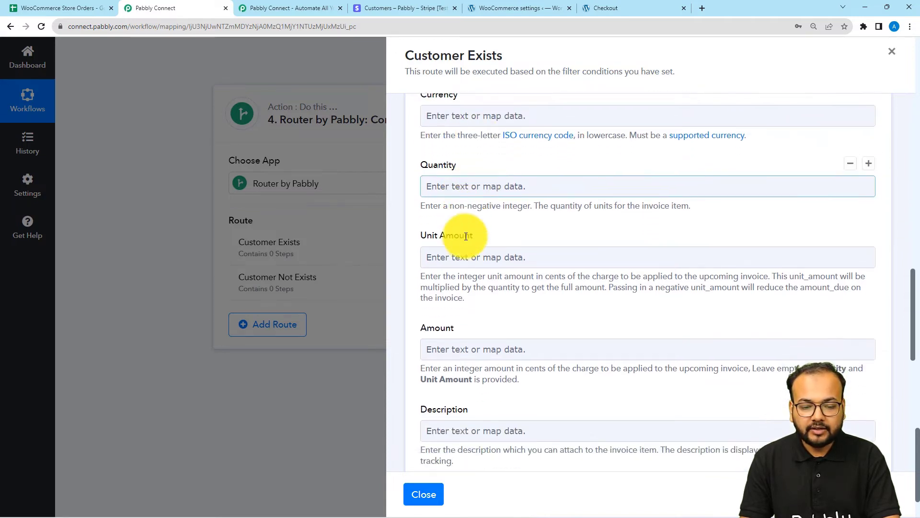
scroll(463, 235, up, 1)
click(475, 163)
click(477, 161)
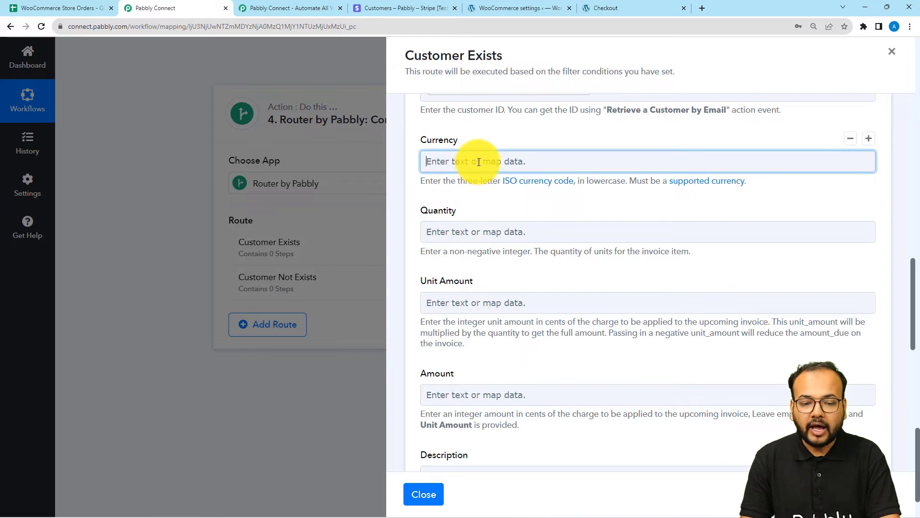
click(516, 254)
scroll(548, 338, down, 10)
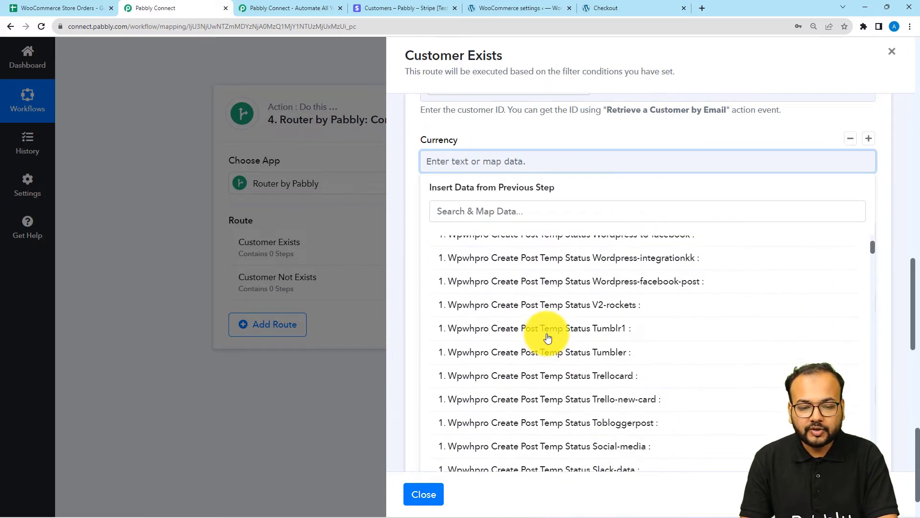
scroll(548, 338, down, 10)
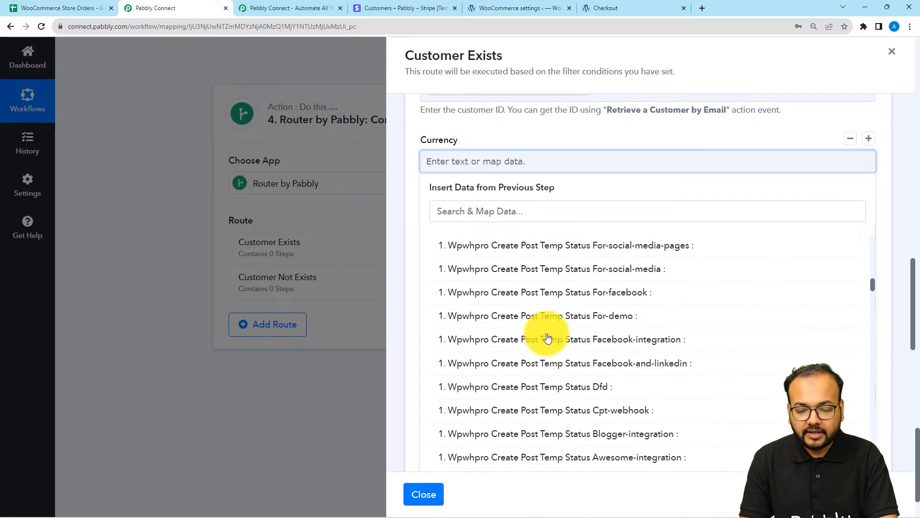
scroll(548, 338, down, 8)
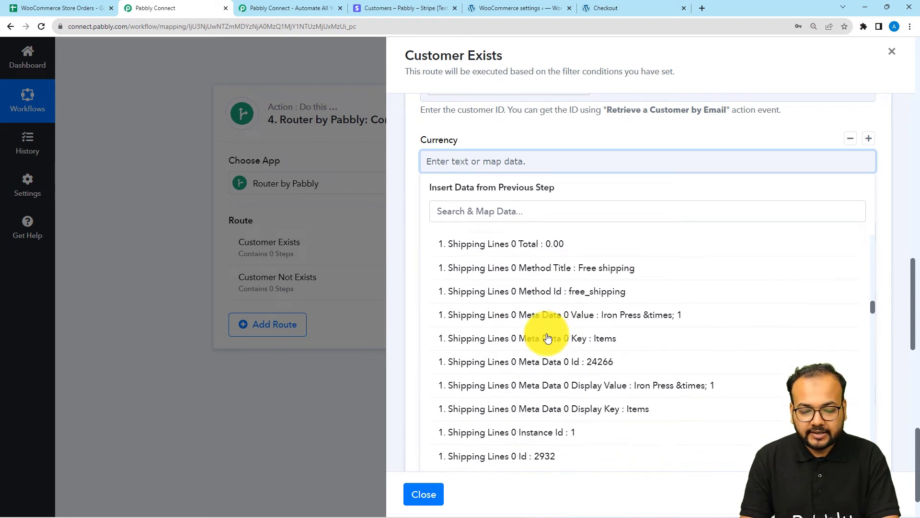
scroll(548, 338, down, 8)
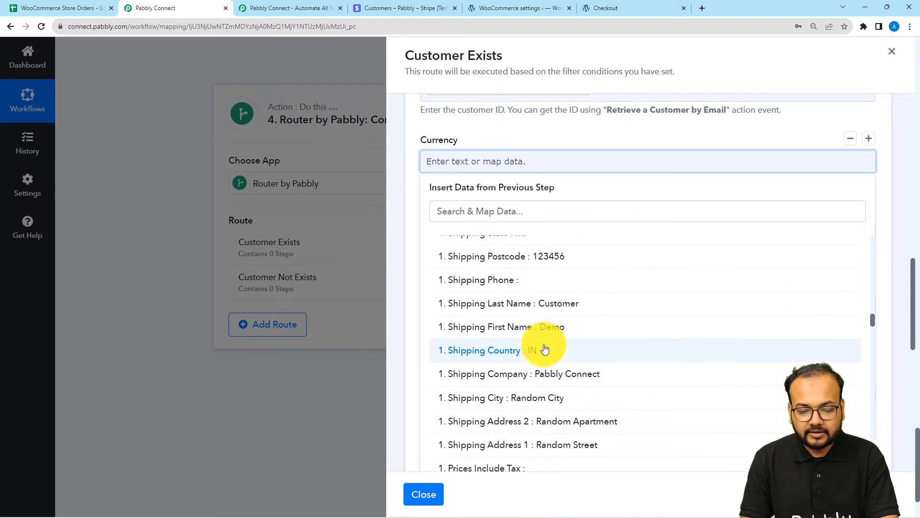
scroll(545, 349, down, 8)
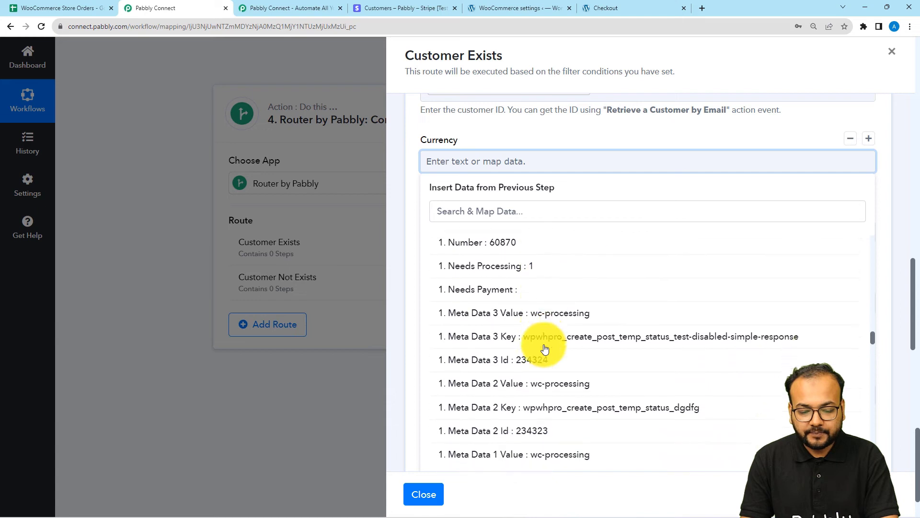
scroll(545, 349, down, 4)
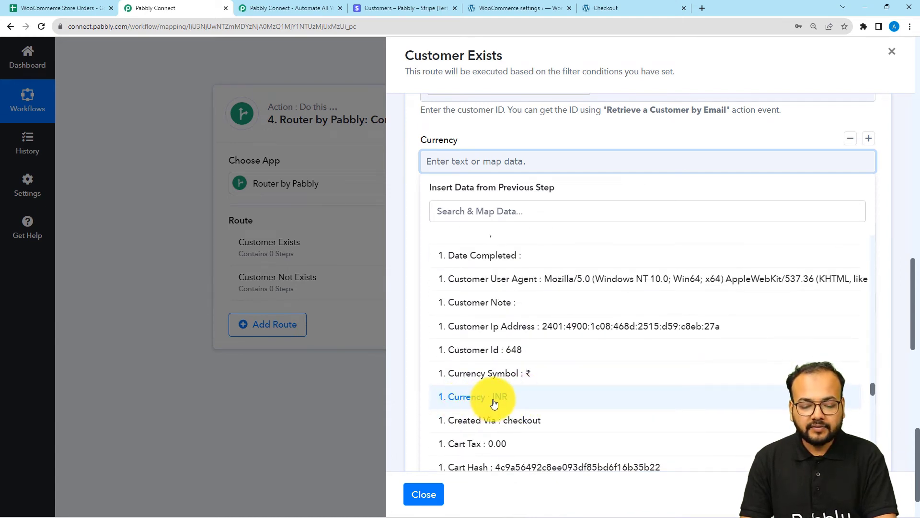
click(479, 404)
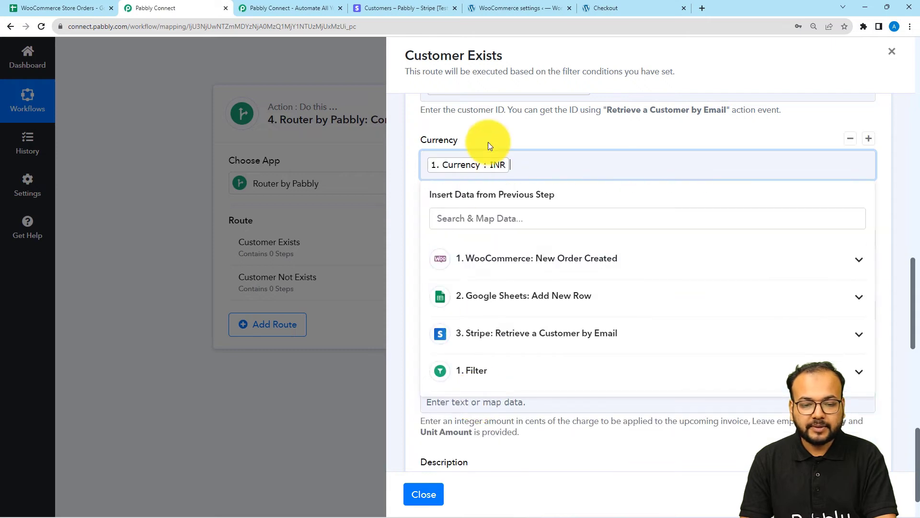
click(488, 142)
- Map the invoice item's Quantity to Line Items 0 Quantity from the WooCommerce order, searching the data for "qu"
click(468, 242)
scroll(468, 247, down, 2)
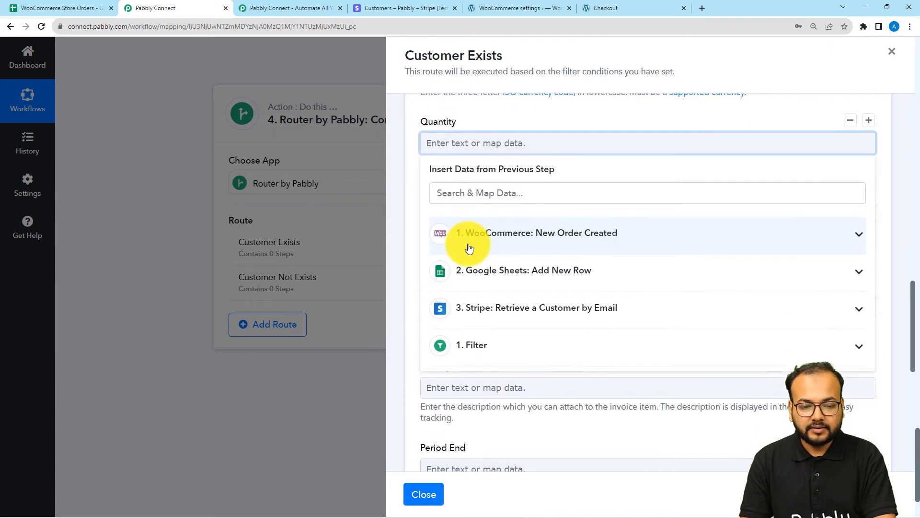
click(469, 239)
click(504, 196)
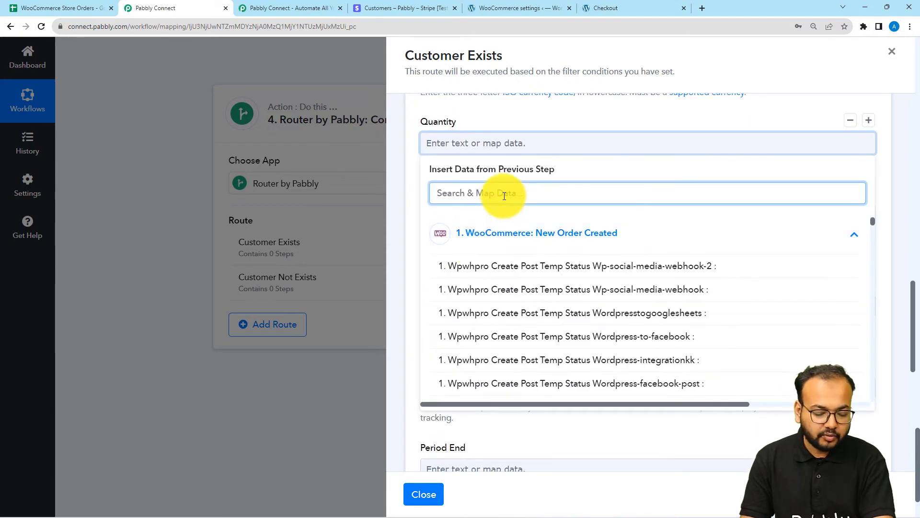
text(qu)
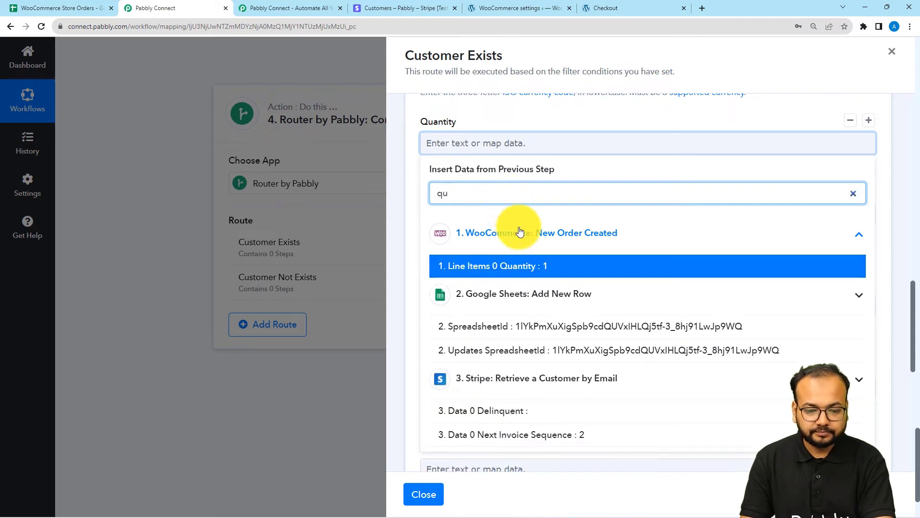
click(535, 269)
click(531, 108)
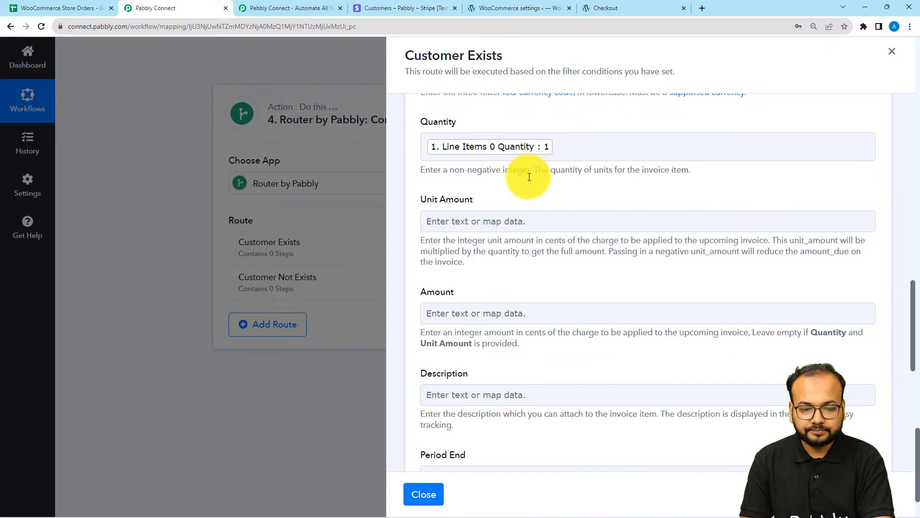
- Map the invoice item's Unit Amount to Line Items 0 Price from the WooCommerce order
click(473, 221)
scroll(470, 234, down, 1)
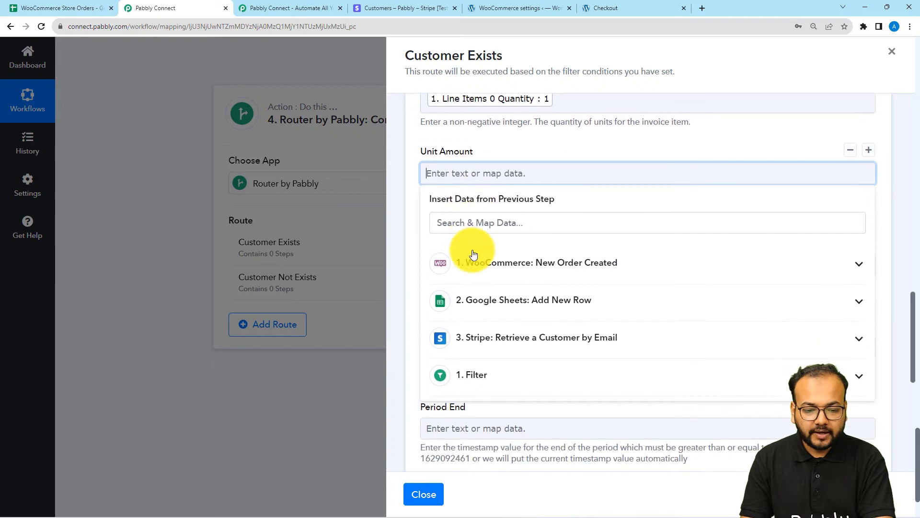
click(473, 227)
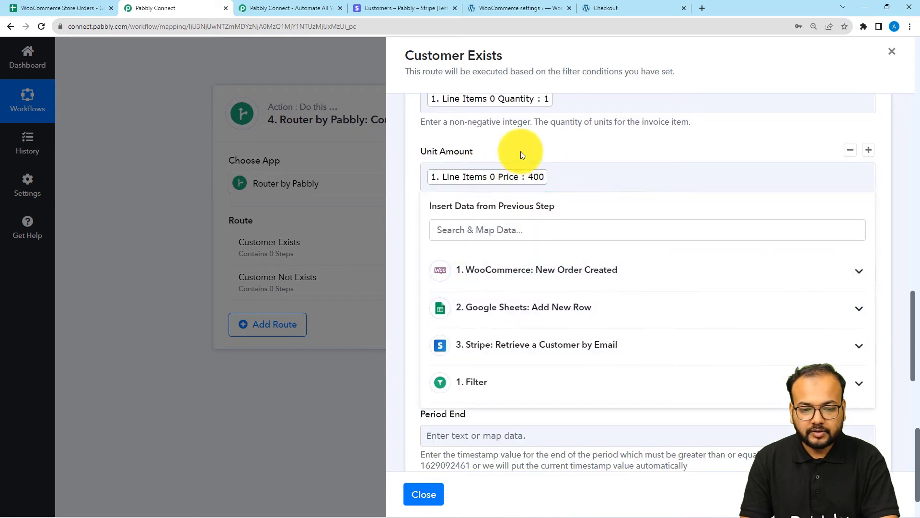
click(521, 151)
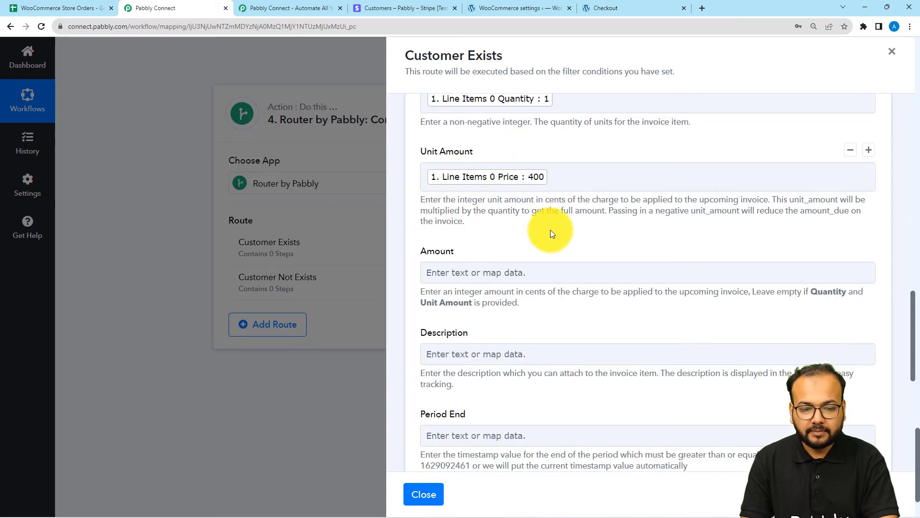
- Map the invoice item's Amount to Line Items 0 Price from the WooCommerce New Order Created step
scroll(550, 229, down, 1)
scroll(489, 230, down, 1)
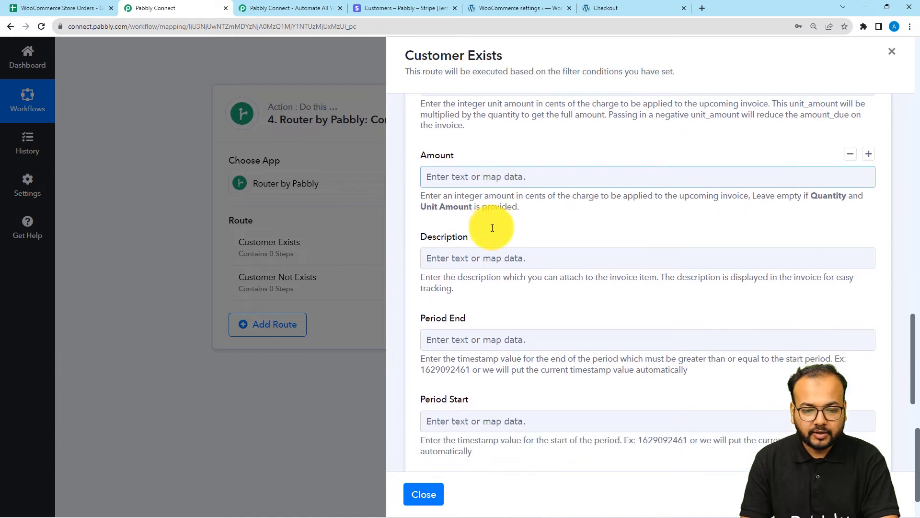
click(494, 177)
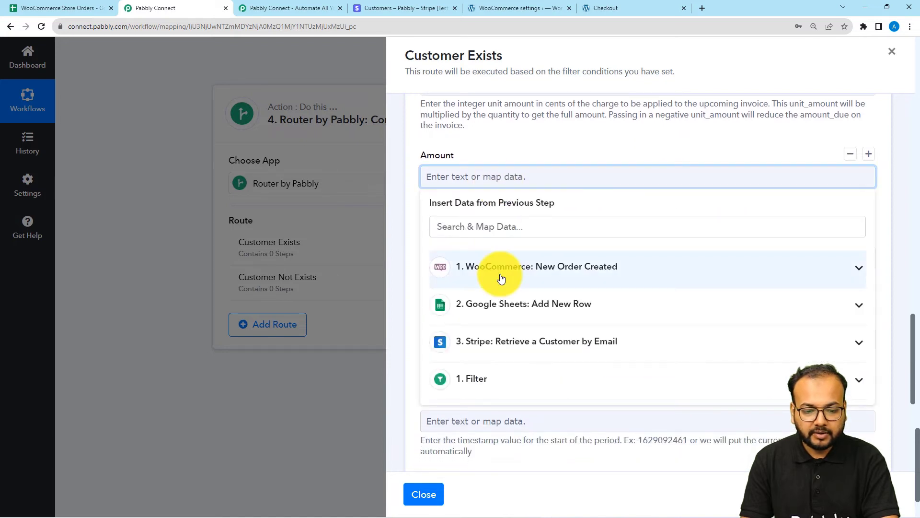
click(501, 278)
click(505, 223)
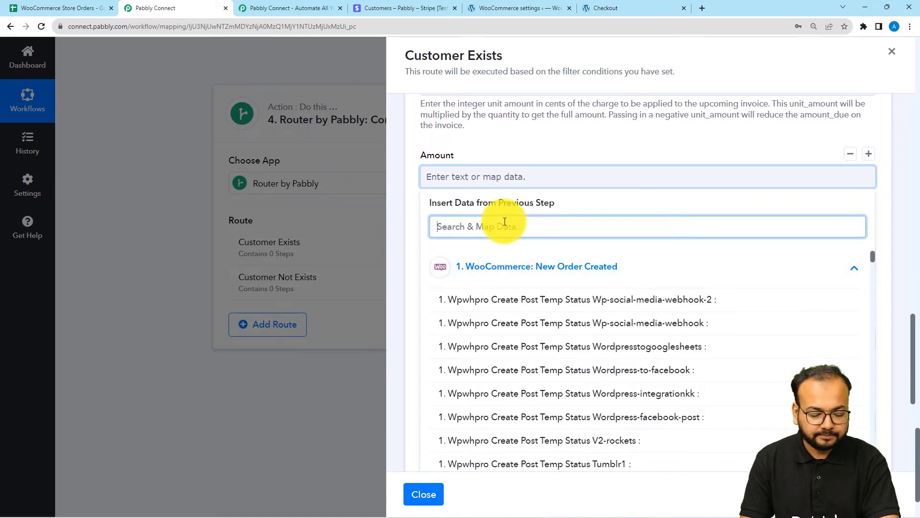
- Map the invoice item's Description to Line Items 0 Name from the WooCommerce order
click(500, 219)
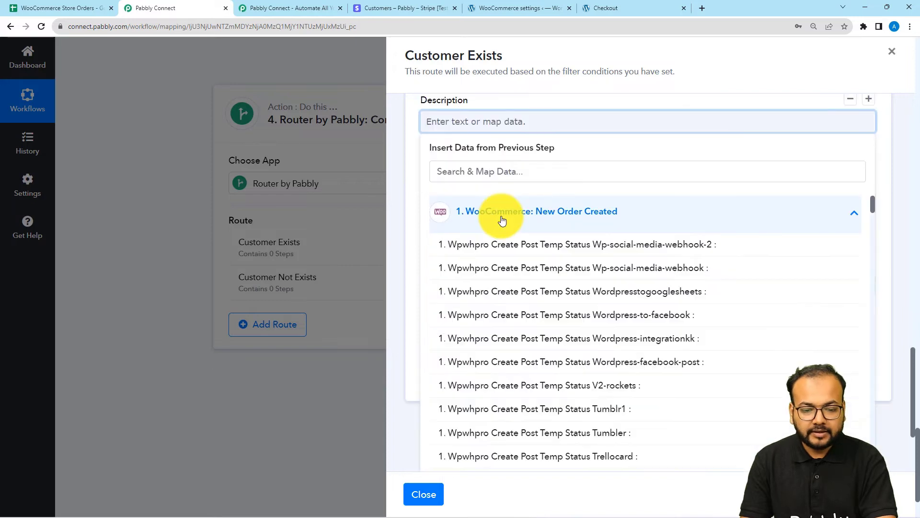
click(532, 172)
text(Str)
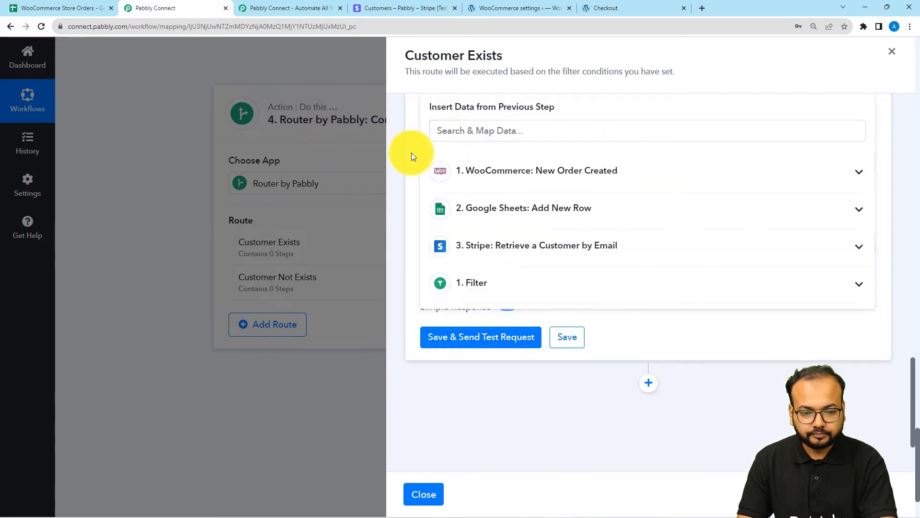
click(411, 157)
scroll(407, 241, up, 1)
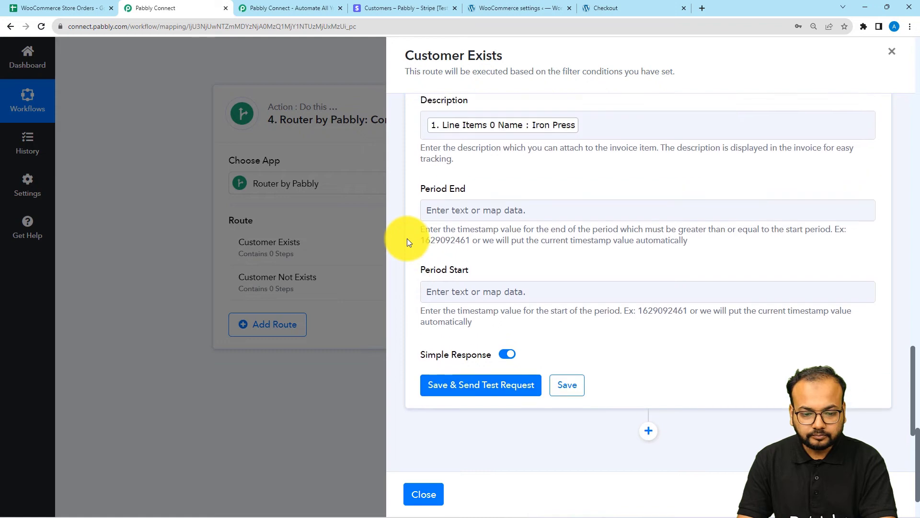
- Review the mapped invoice item fields, save the step with a test request, and check the Id in the response
scroll(407, 241, down, 1)
scroll(407, 241, up, 2)
scroll(407, 246, up, 9)
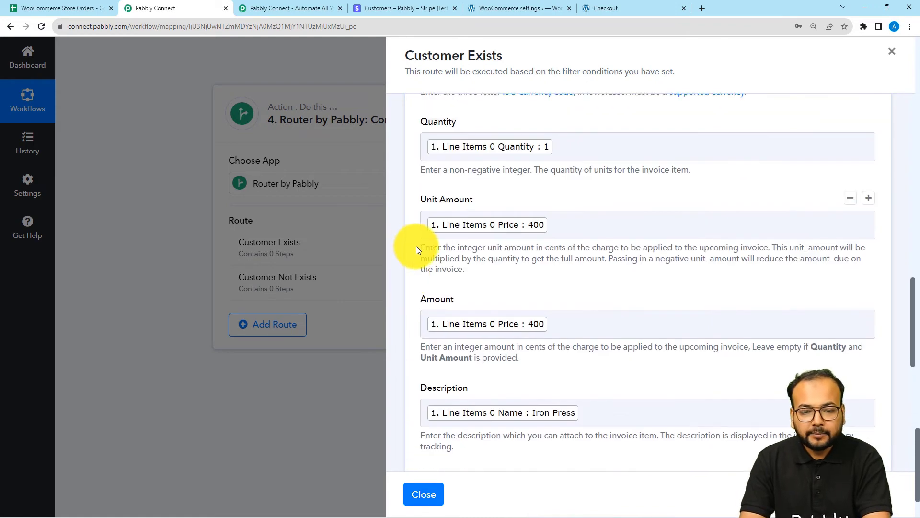
scroll(418, 252, down, 10)
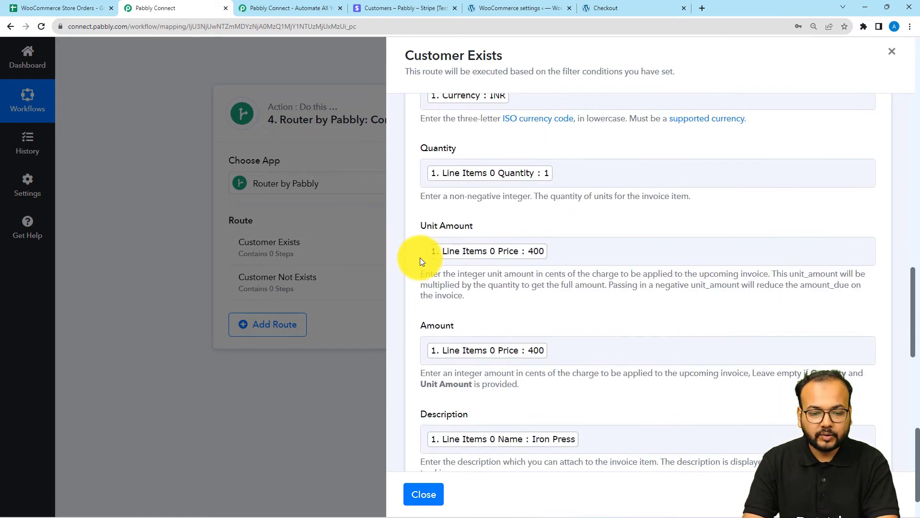
scroll(420, 257, down, 1)
click(477, 237)
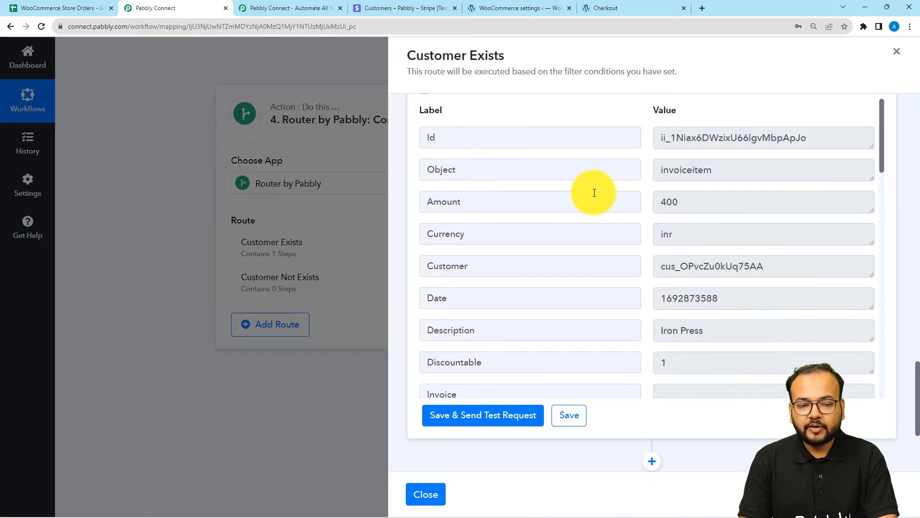
double_click(426, 138)
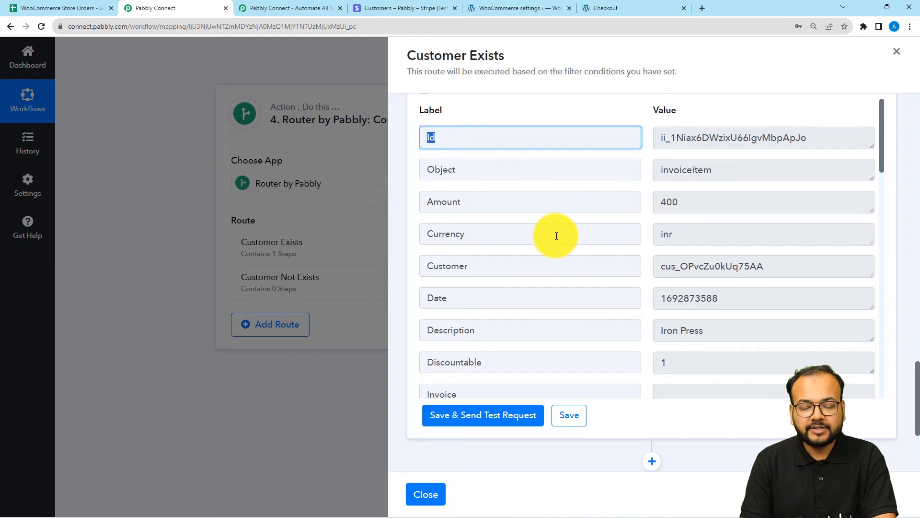
- Add another action step after the invoice item in the Customer Exists route, using Stripe as its app
scroll(556, 235, down, 4)
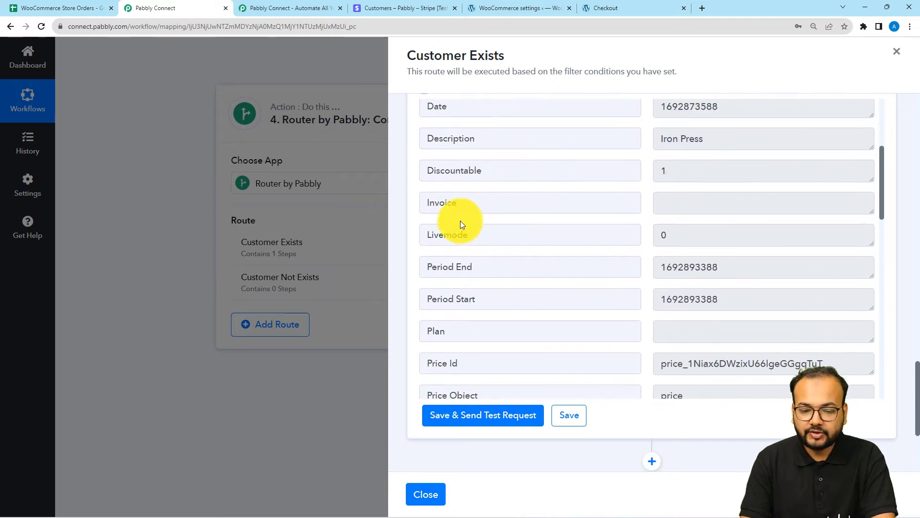
scroll(407, 223, down, 5)
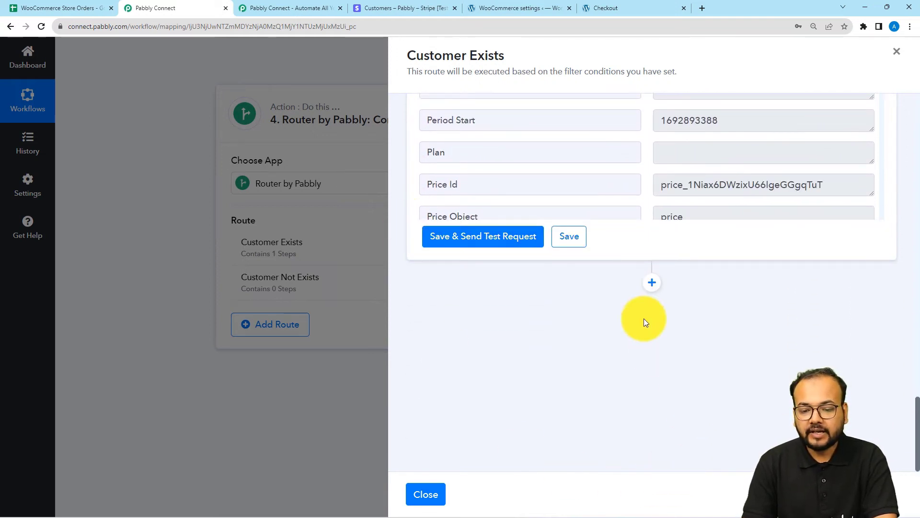
click(653, 284)
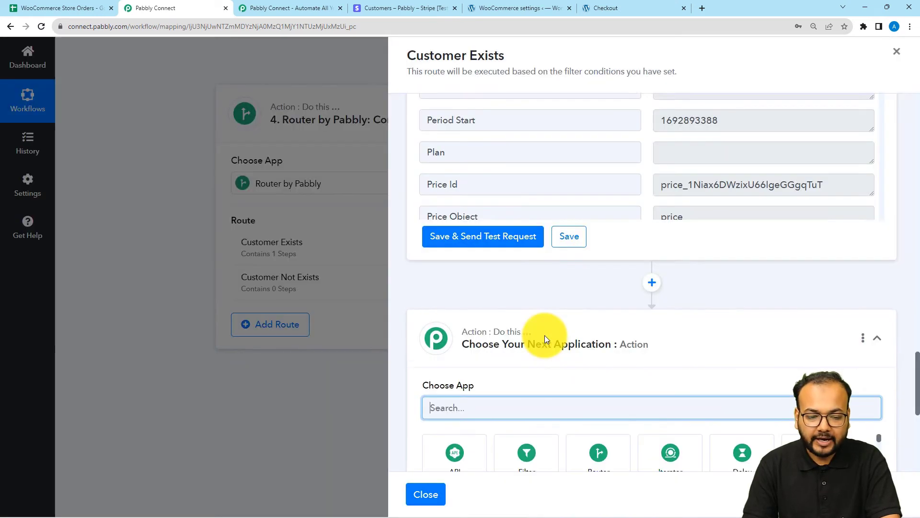
text(strip)
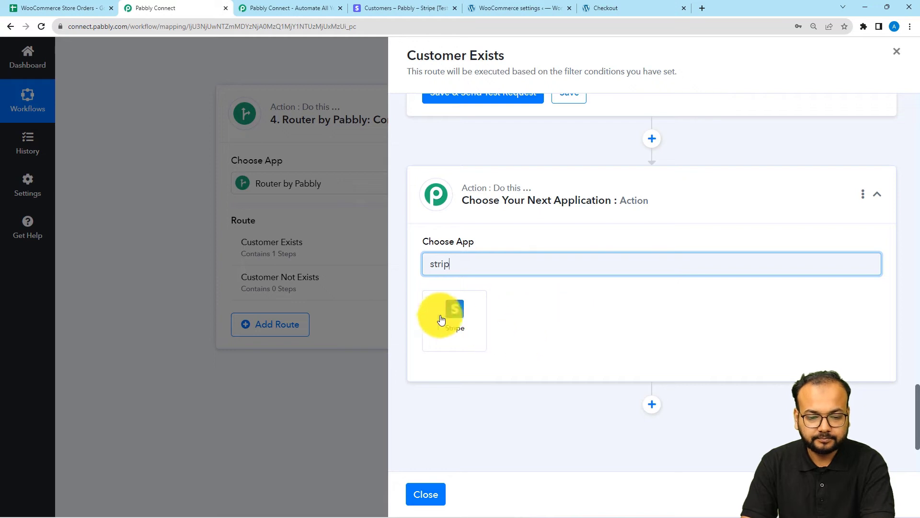
click(442, 319)
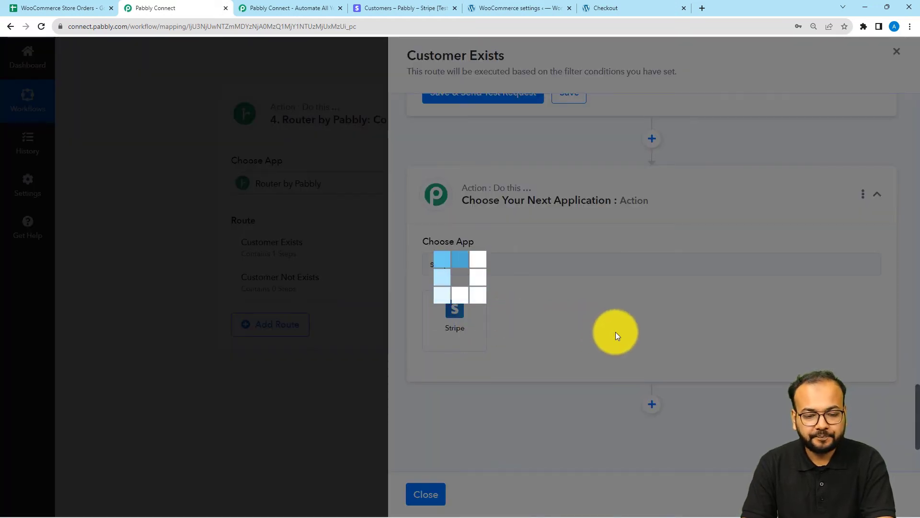
- Set the Stripe step's action event to Create an Invoice and connect it through the existing connection Stripe #7
scroll(527, 281, down, 1)
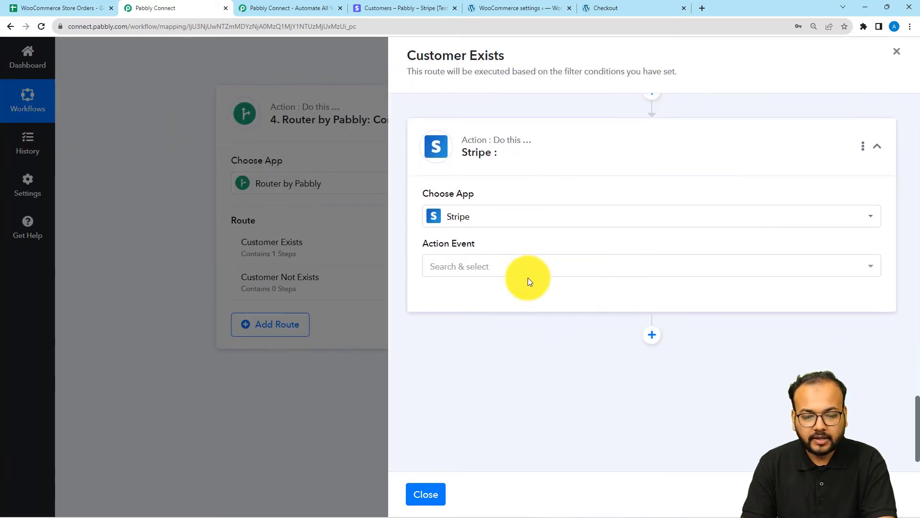
click(512, 267)
scroll(512, 267, down, 3)
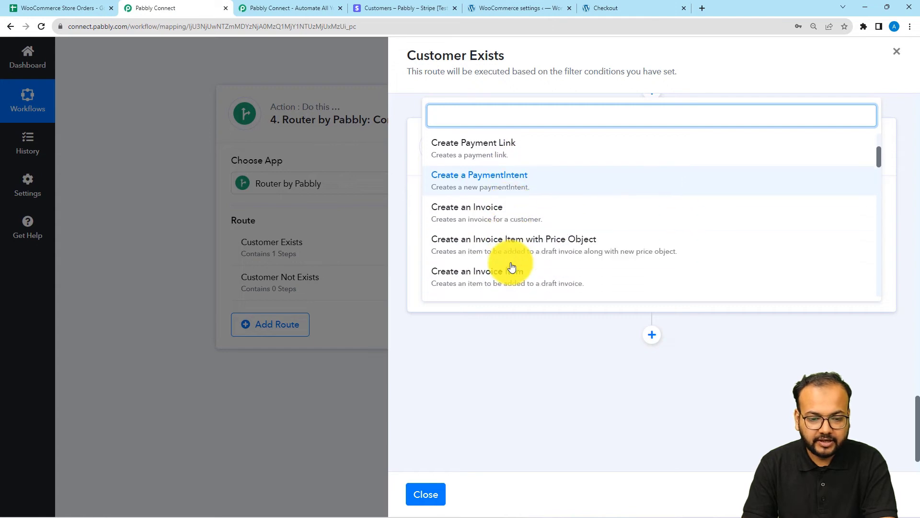
click(494, 212)
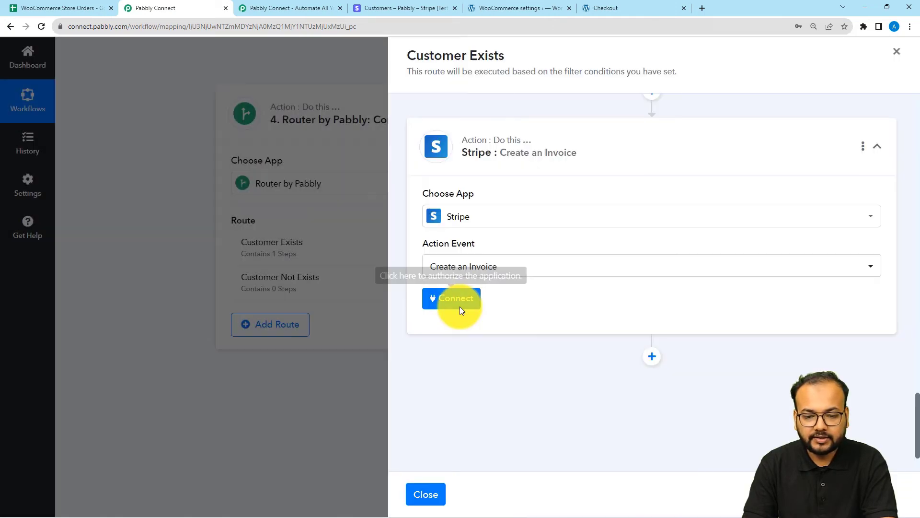
click(459, 306)
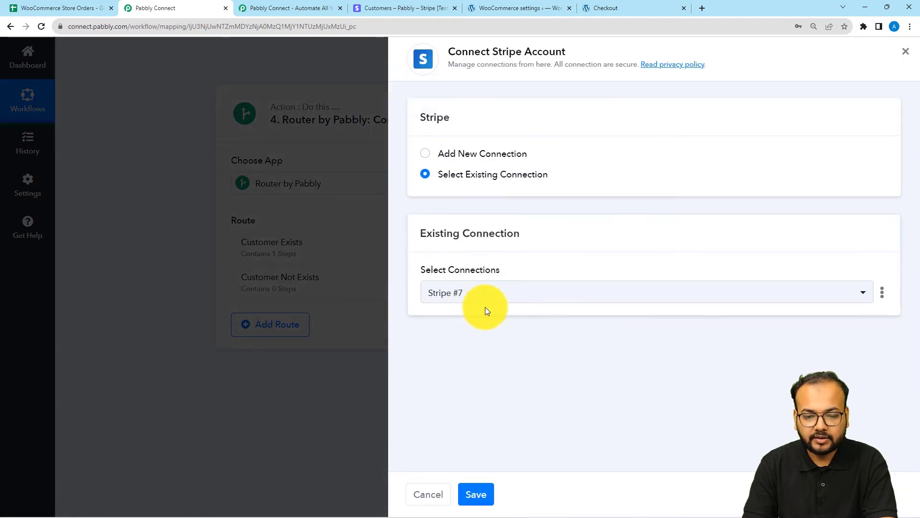
click(484, 491)
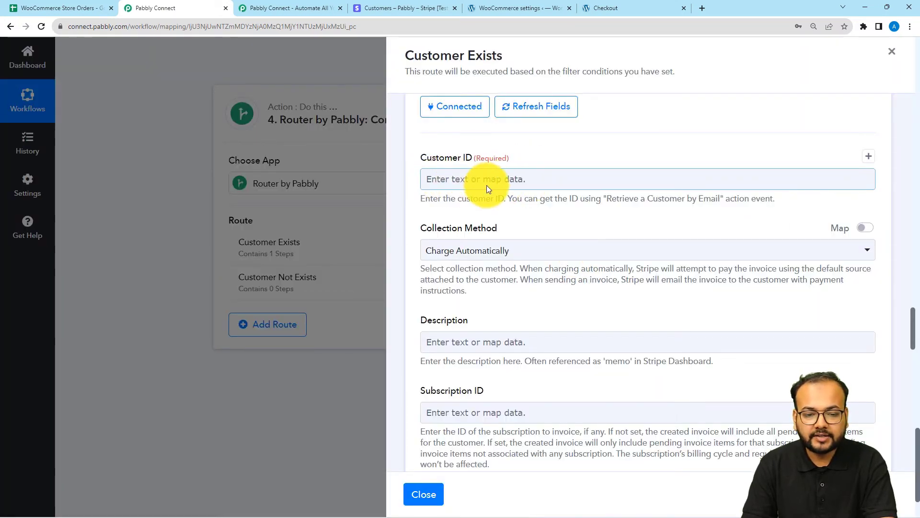
- Map the invoice's Customer ID to Data 0 Id from the Stripe Retrieve a Customer by Email step
click(487, 182)
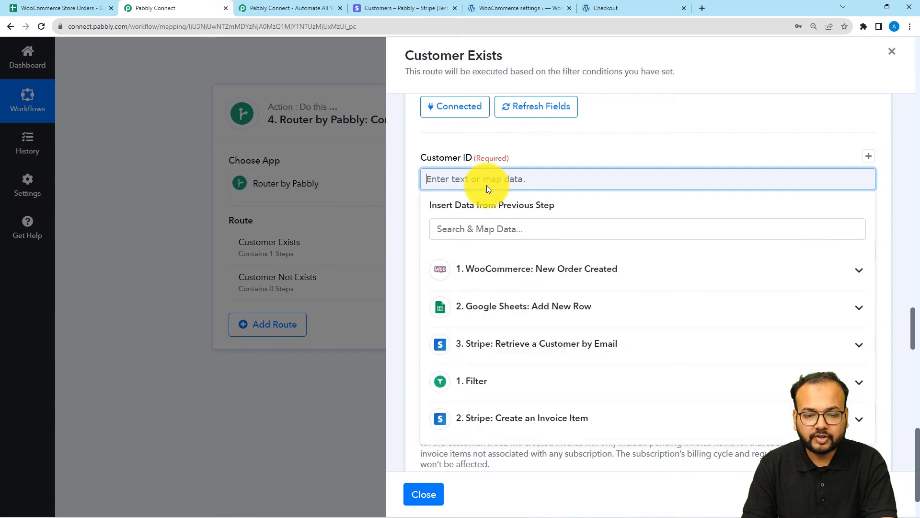
click(514, 356)
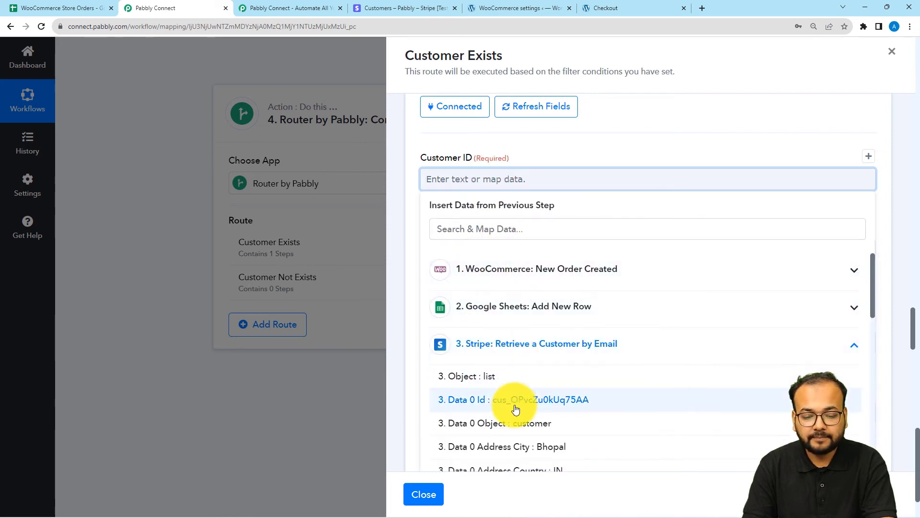
click(515, 400)
- Check the invoice's Collection Method options and the due date fields that apply to sent invoices
scroll(525, 233, down, 1)
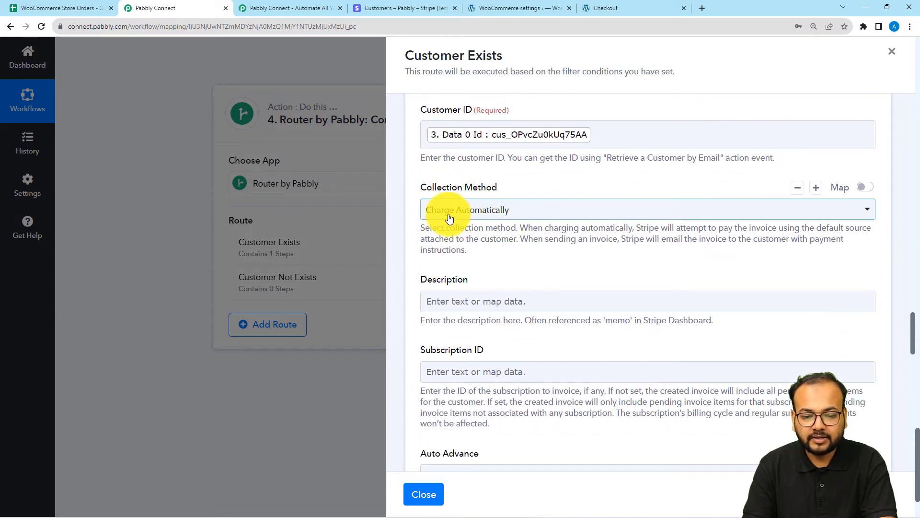
click(530, 220)
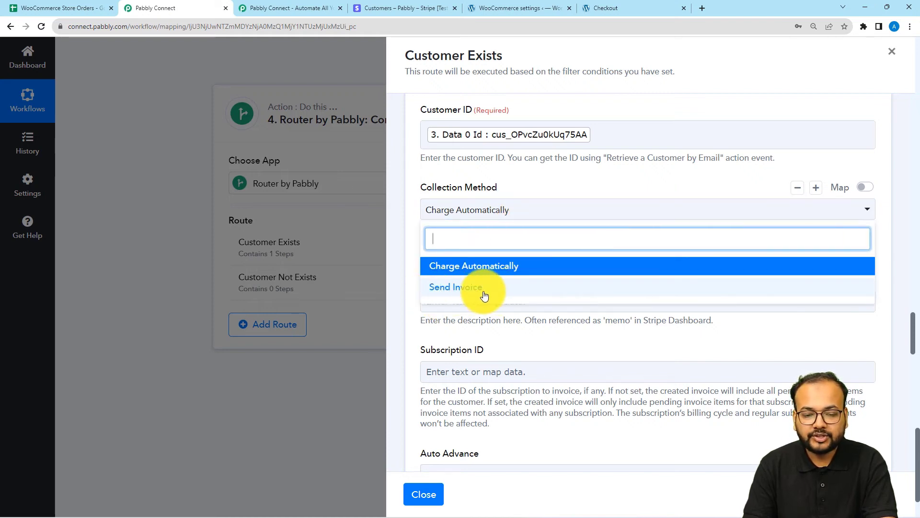
click(533, 189)
scroll(499, 248, down, 3)
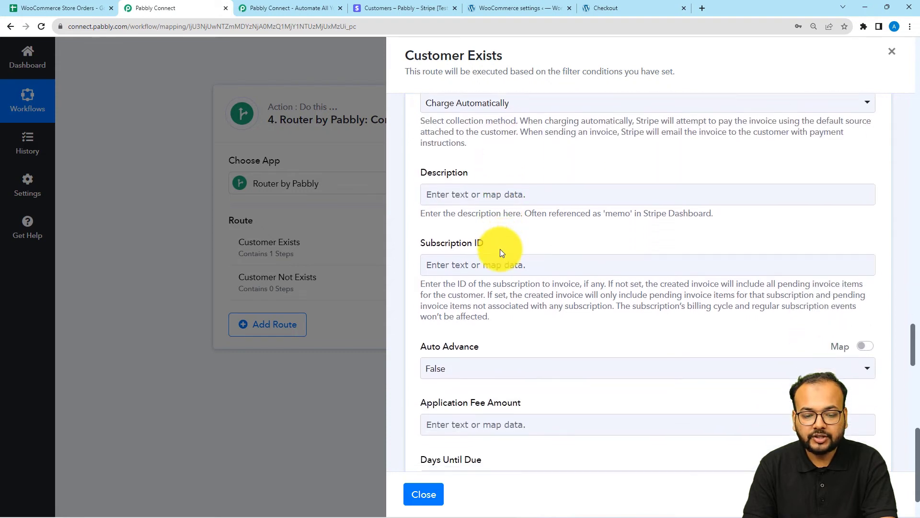
scroll(500, 249, down, 3)
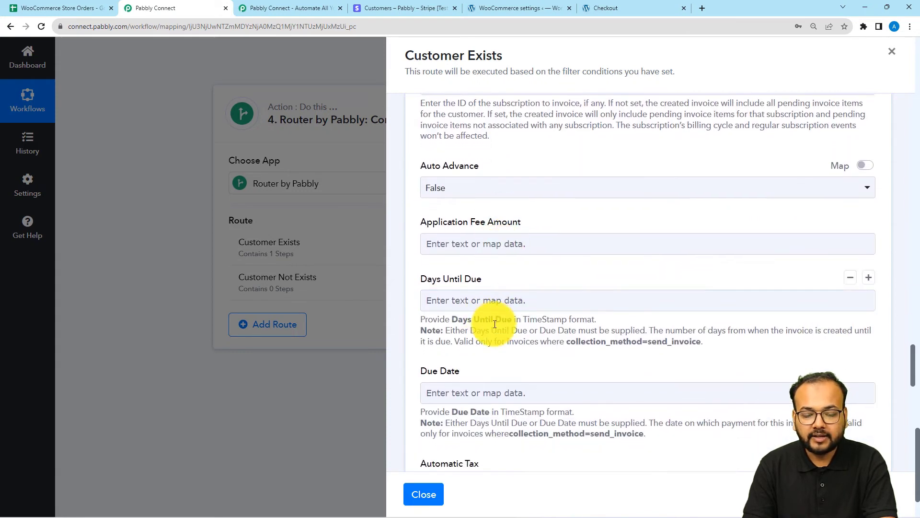
scroll(511, 305, up, 3)
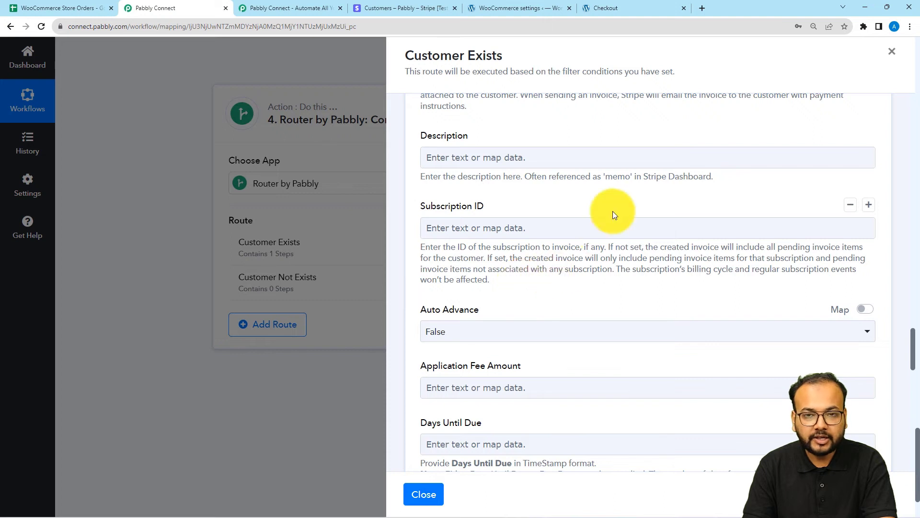
scroll(496, 182, up, 1)
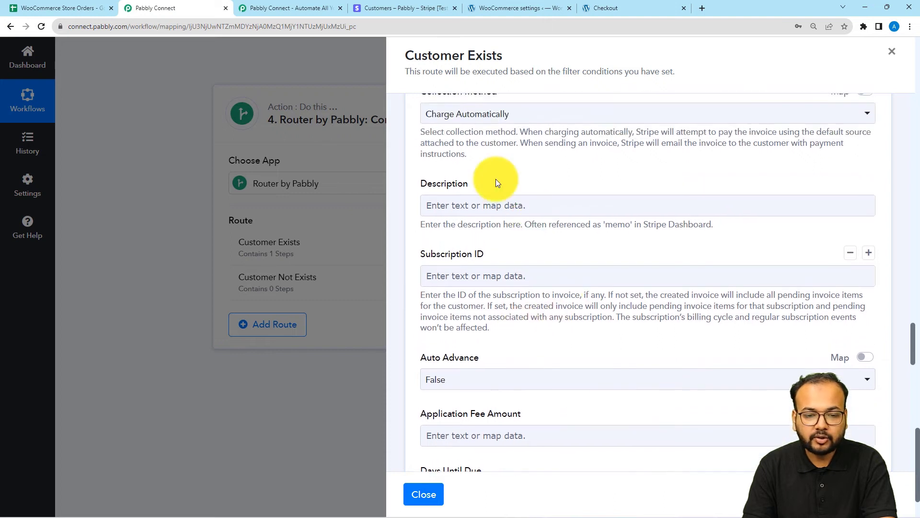
- Set the invoice's Description to "Invoice for" followed by Line Items 0 Name from the WooCommerce order
click(559, 210)
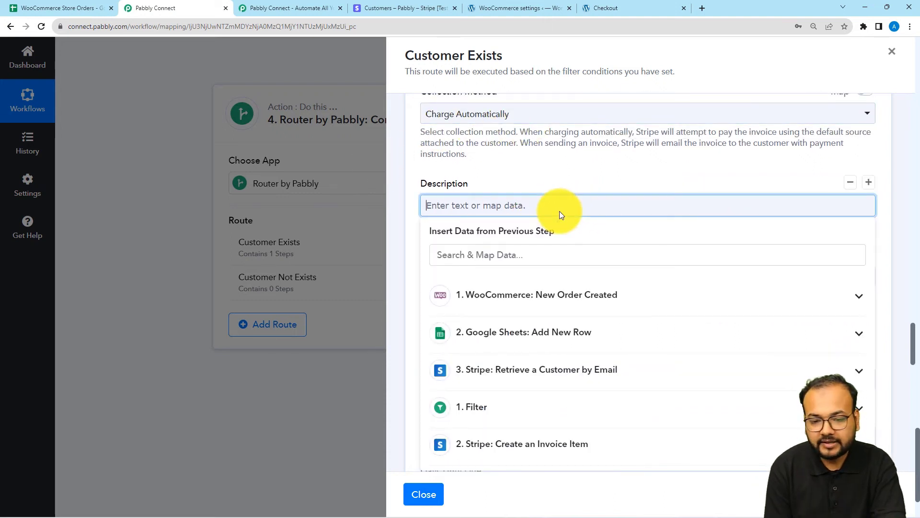
text(Invoice)
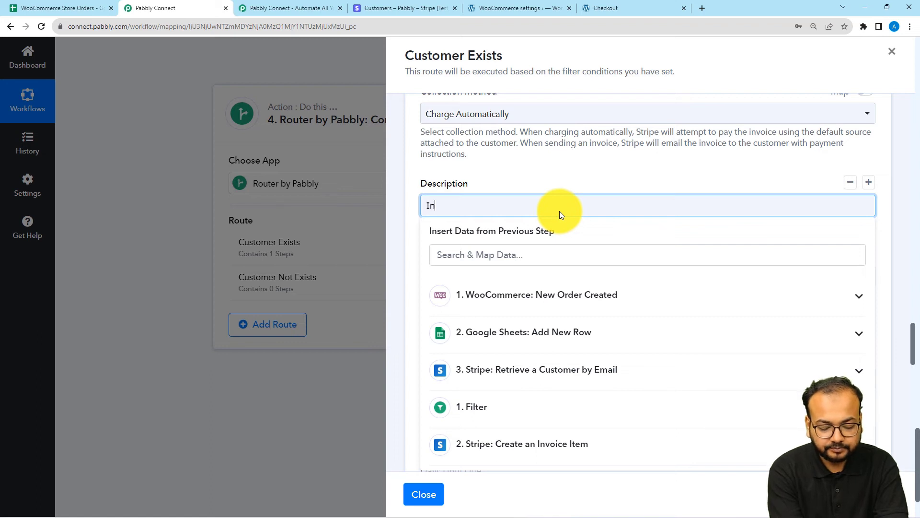
text(or)
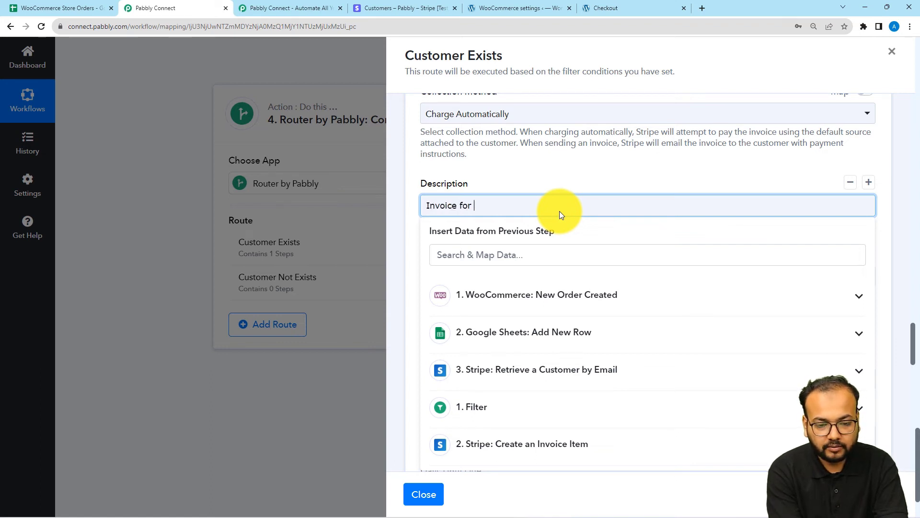
click(532, 309)
click(531, 250)
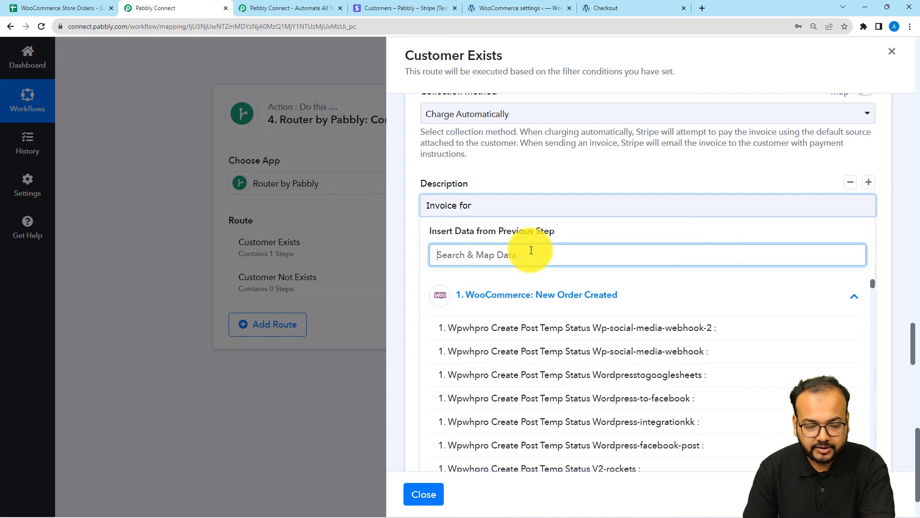
text(ine Ite)
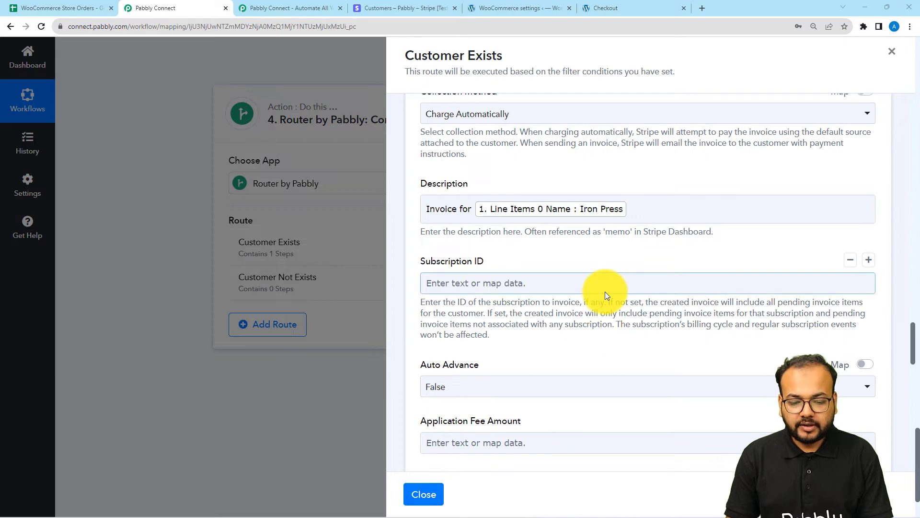
- Review the invoice's remaining optional fields, from Subscription ID through the due date, tax and payment defaults to Statement Descriptor
scroll(604, 291, down, 1)
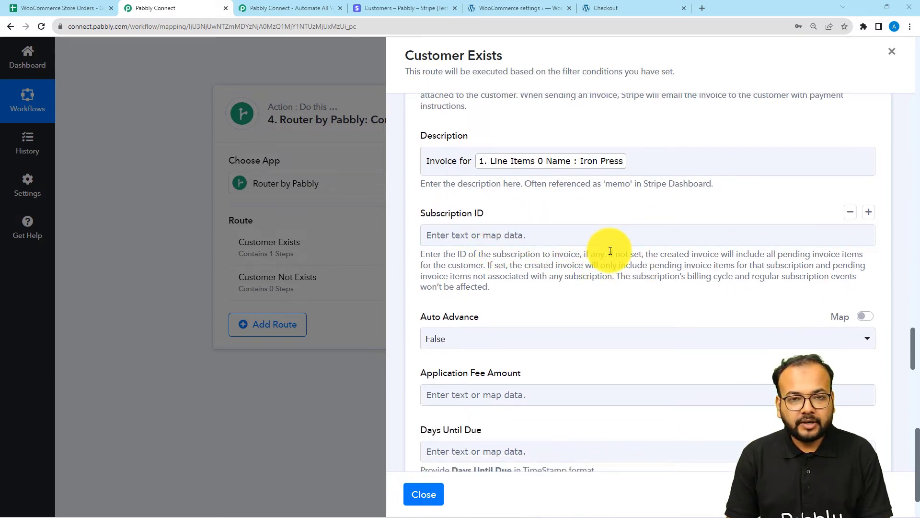
scroll(494, 230, down, 1)
scroll(583, 216, down, 2)
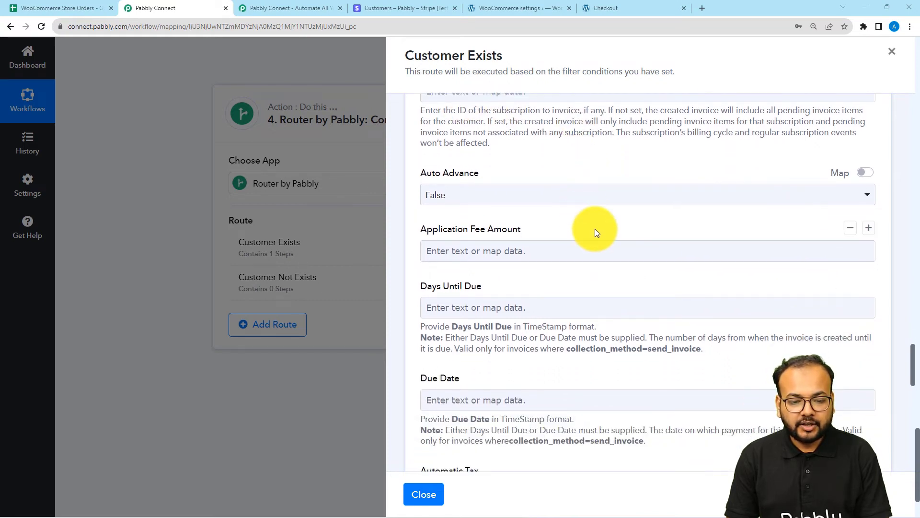
scroll(491, 206, down, 1)
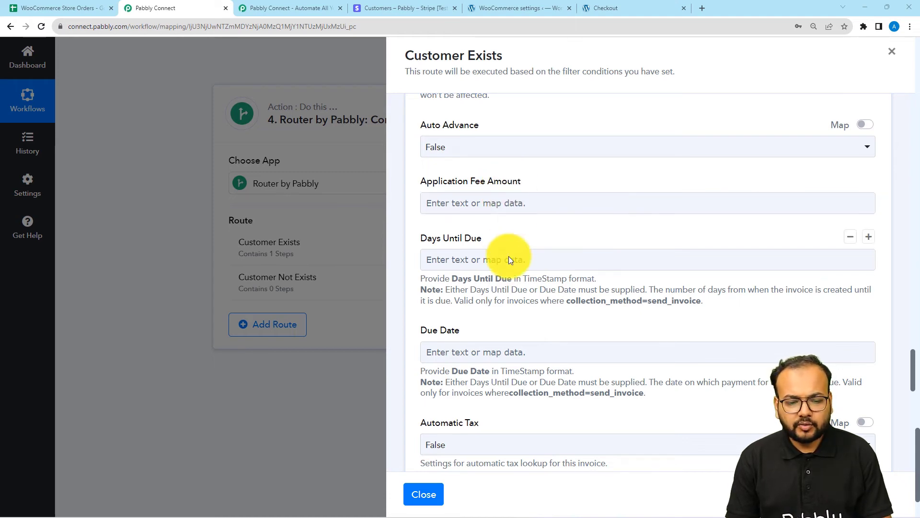
click(442, 198)
scroll(537, 206, down, 1)
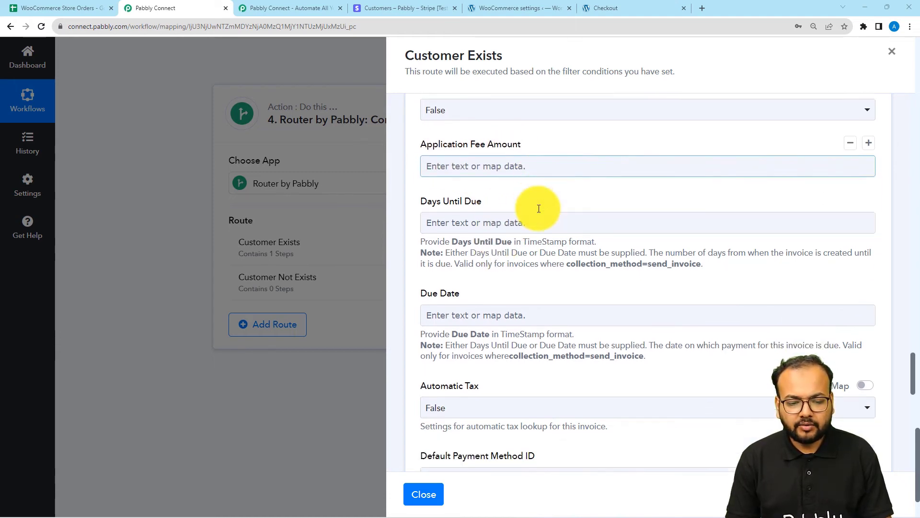
click(437, 211)
scroll(507, 223, down, 1)
click(505, 220)
scroll(508, 208, up, 2)
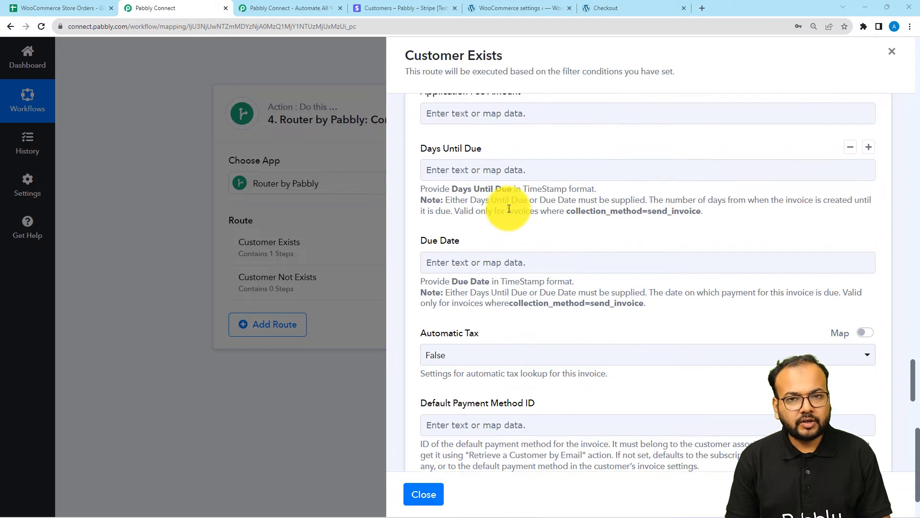
scroll(508, 209, down, 2)
scroll(509, 208, down, 4)
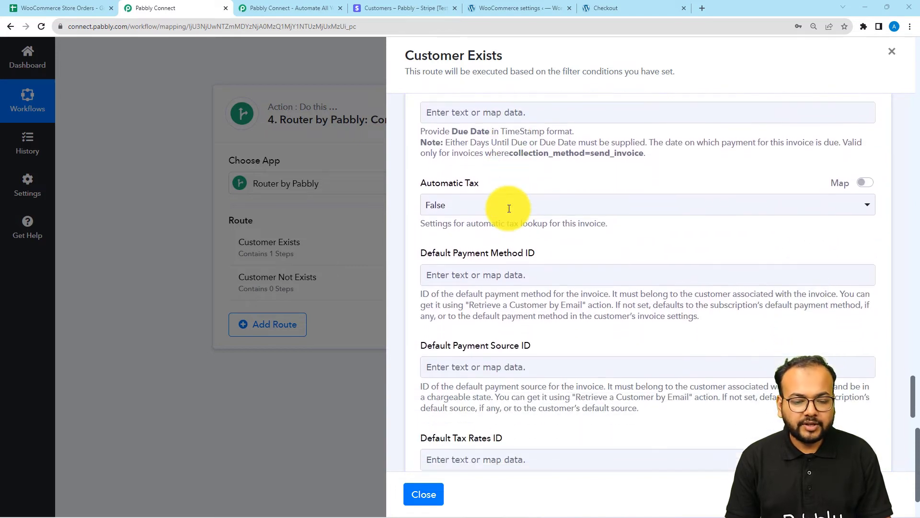
scroll(509, 209, down, 1)
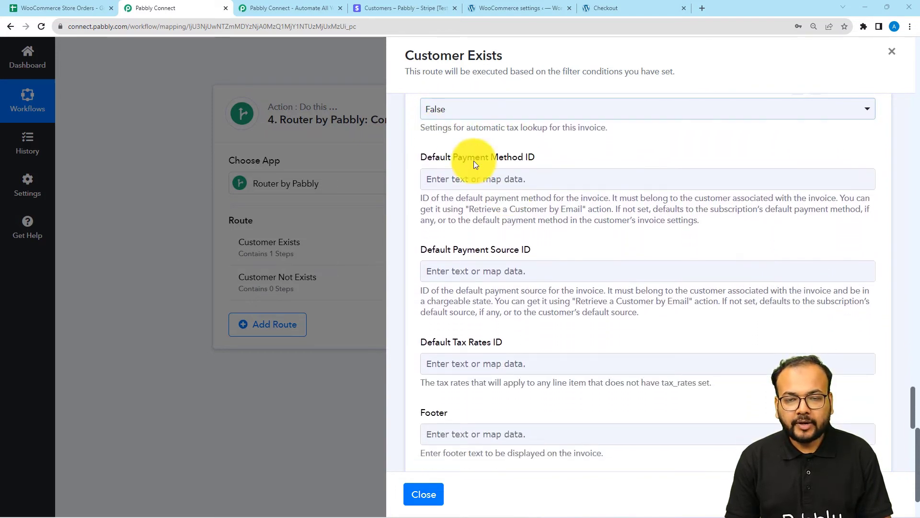
scroll(473, 160, up, 1)
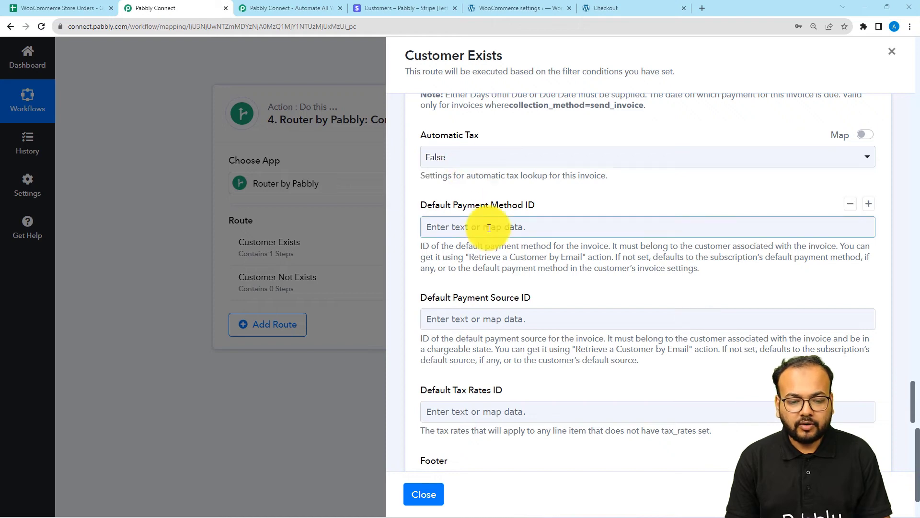
scroll(489, 228, down, 5)
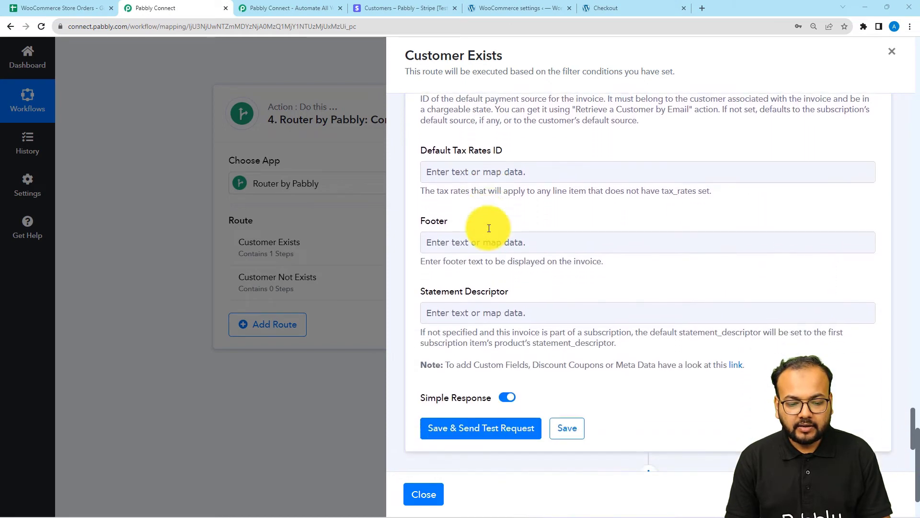
scroll(502, 202, down, 2)
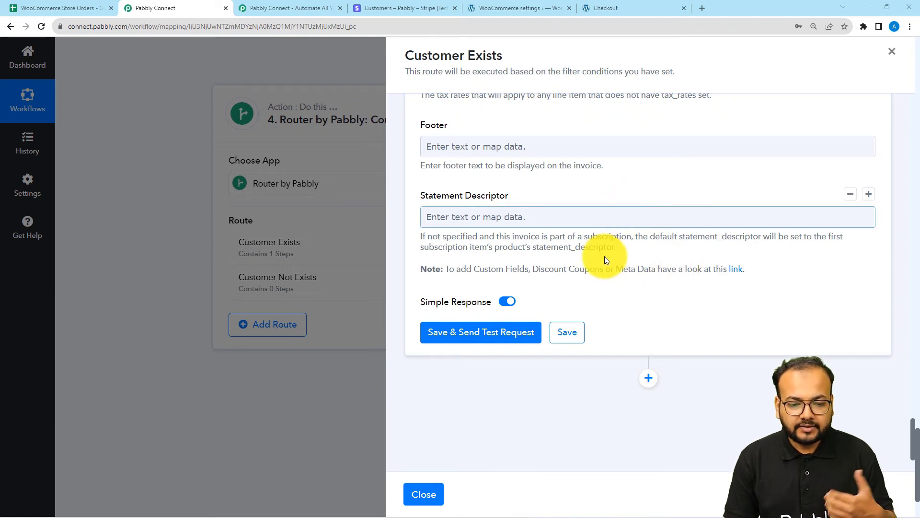
- Save the Create an Invoice step without sending a test request and close the Customer Exists route
scroll(605, 259, up, 3)
scroll(605, 260, down, 4)
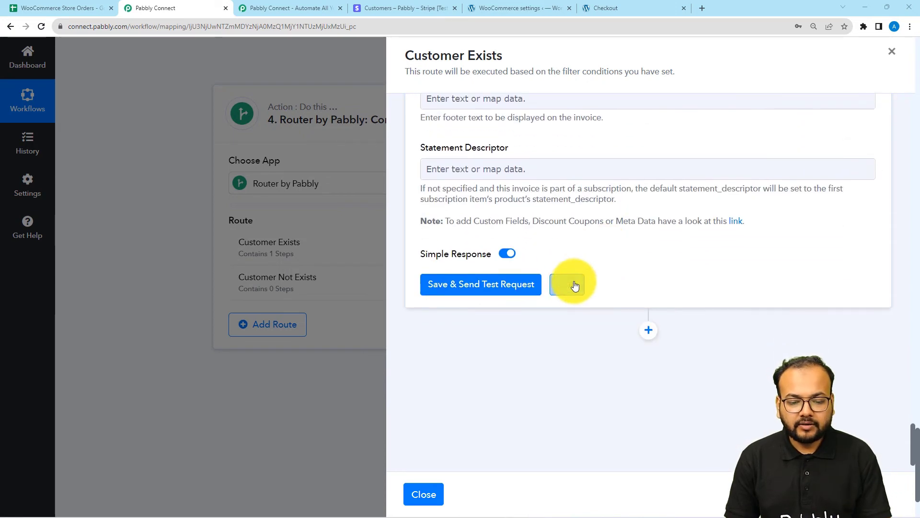
click(575, 284)
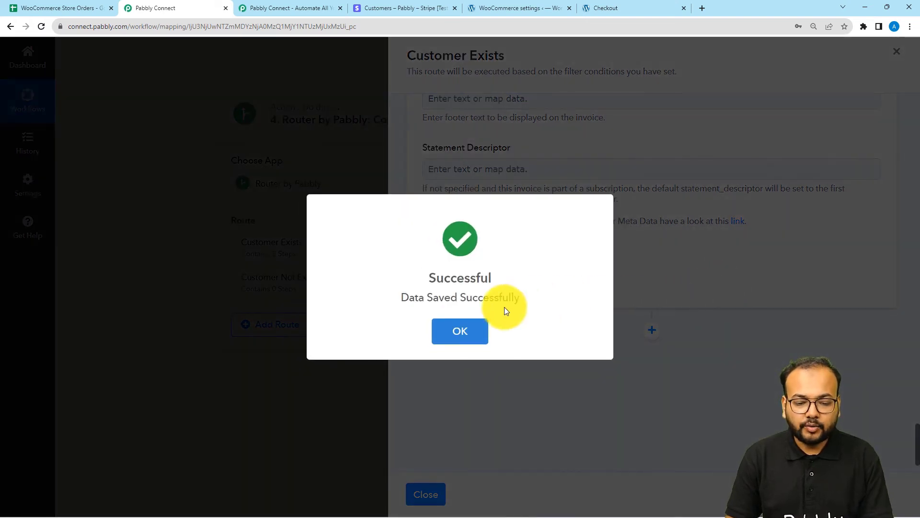
click(481, 322)
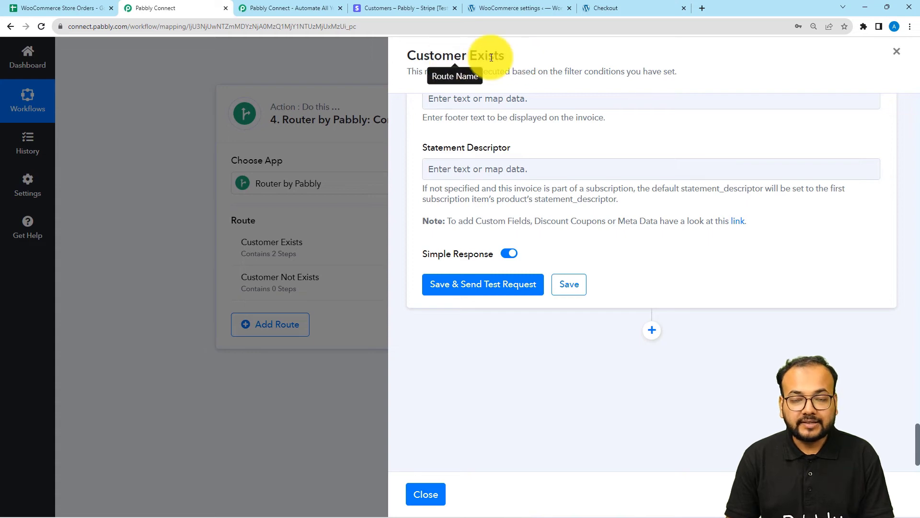
click(422, 494)
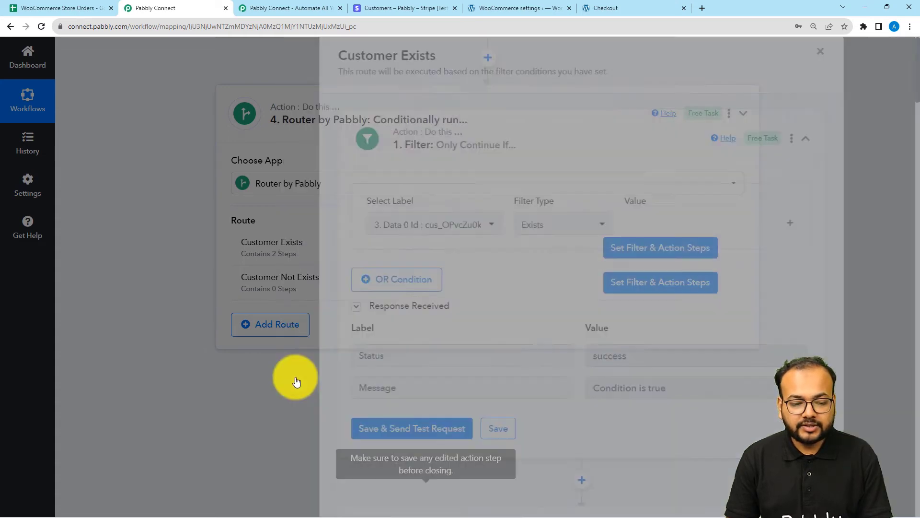
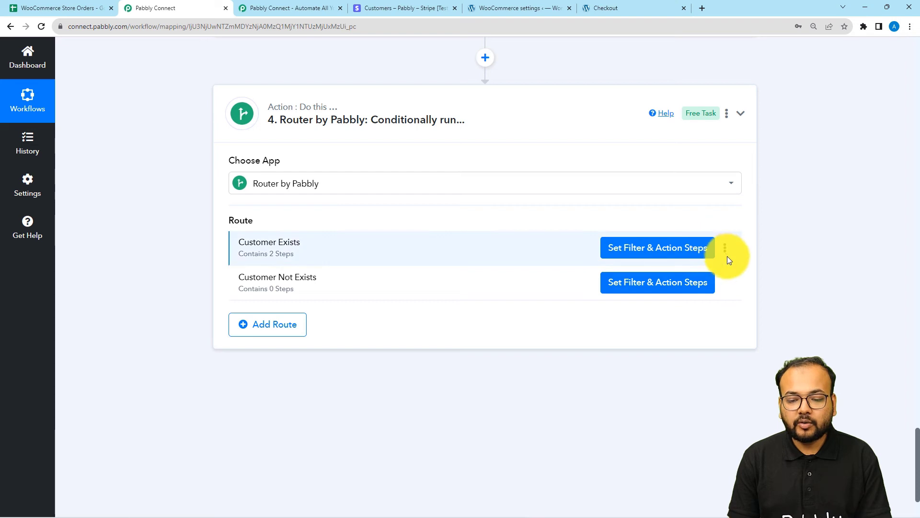
- Clone the Customer Exists route in the router step
click(727, 248)
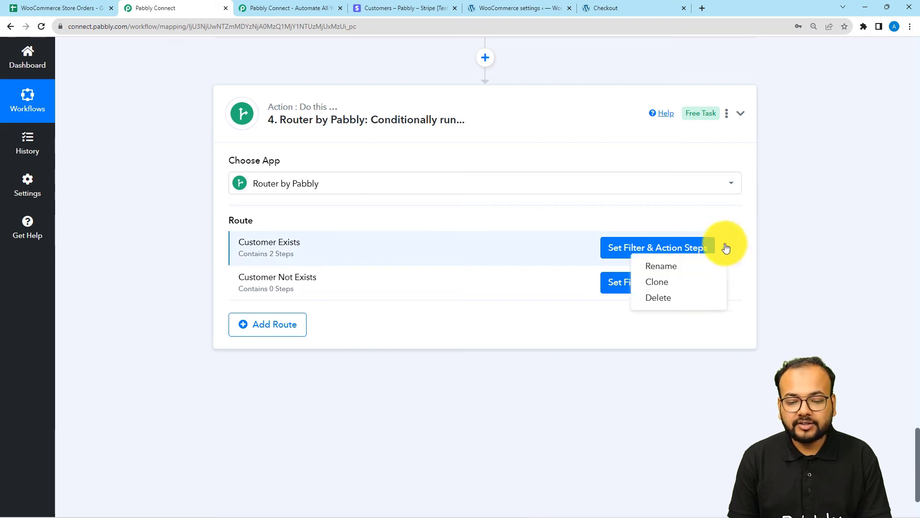
click(676, 286)
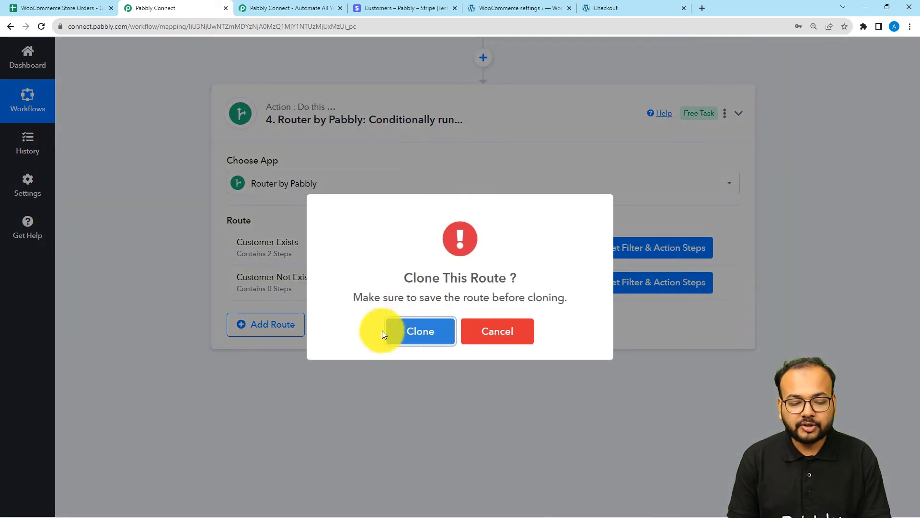
click(426, 340)
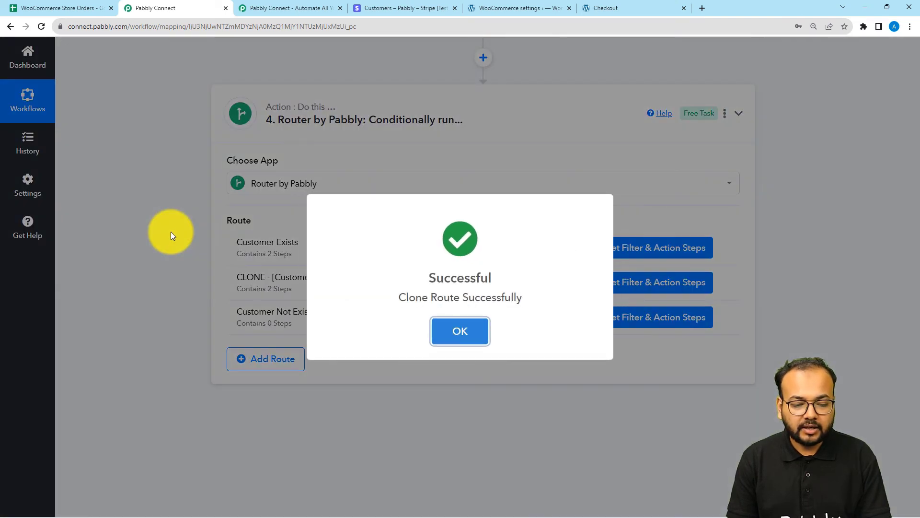
click(458, 329)
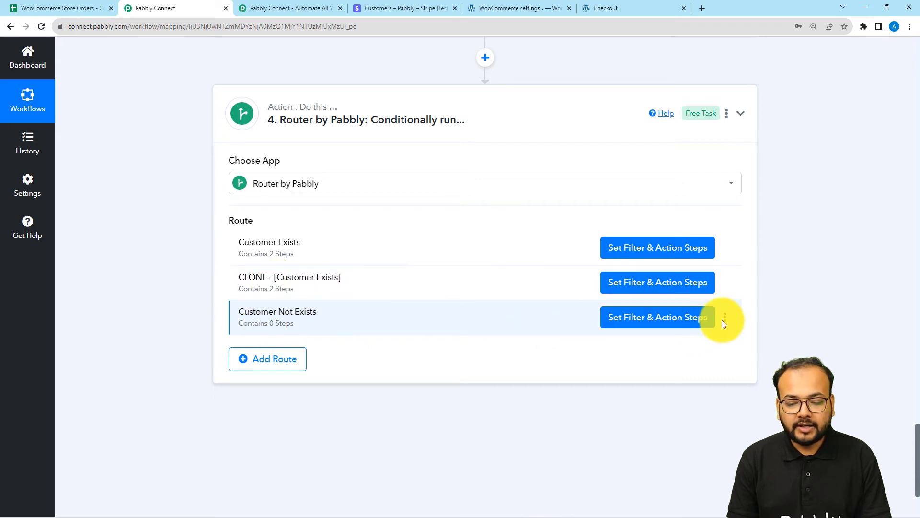
- Delete the empty Customer Not Exists route from the router step
click(724, 318)
click(725, 318)
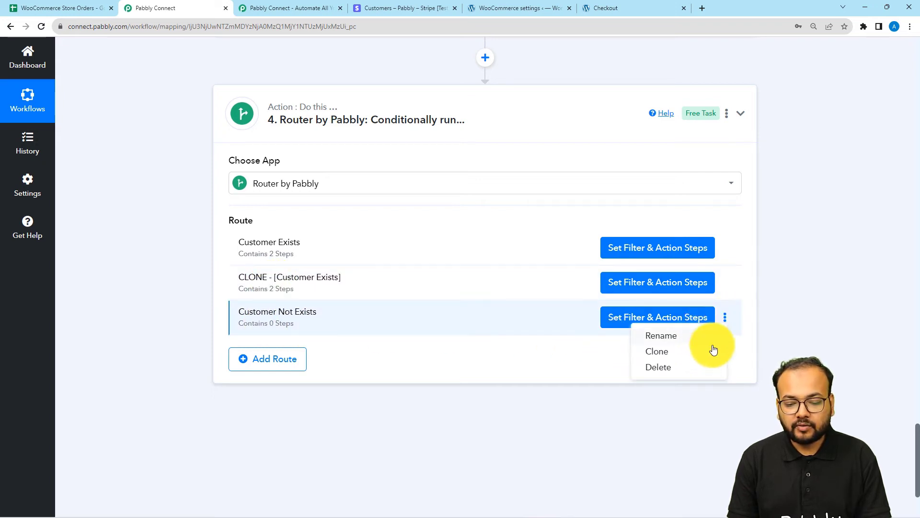
click(691, 368)
click(404, 331)
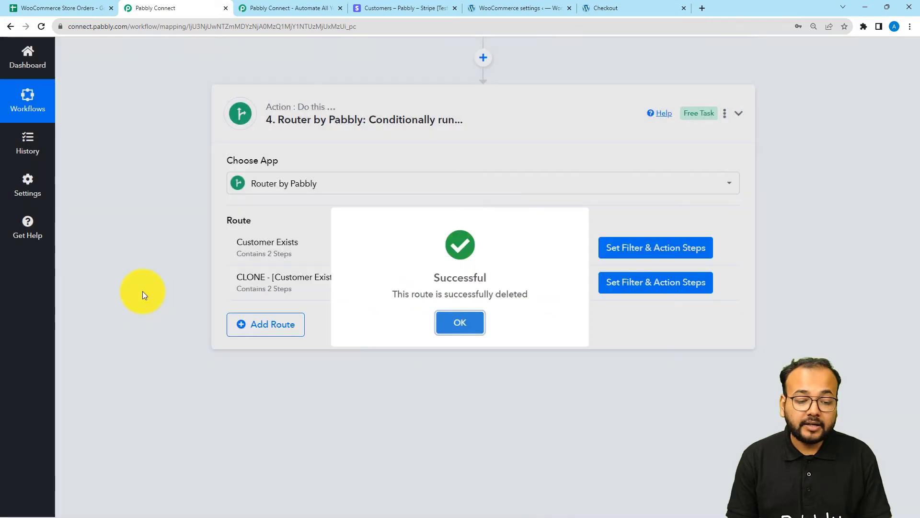
click(459, 322)
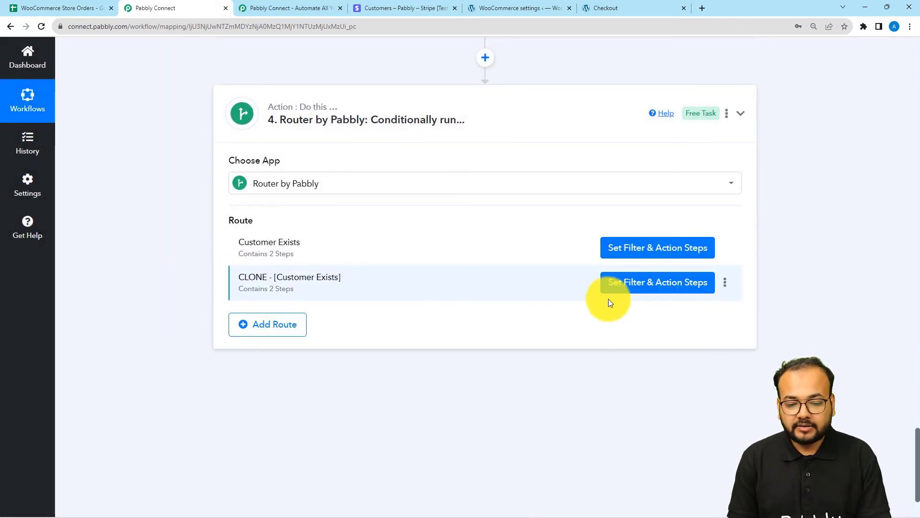
- Check the filter and Stripe action steps inside the cloned Customer Exists route, leaving them unedited
click(624, 287)
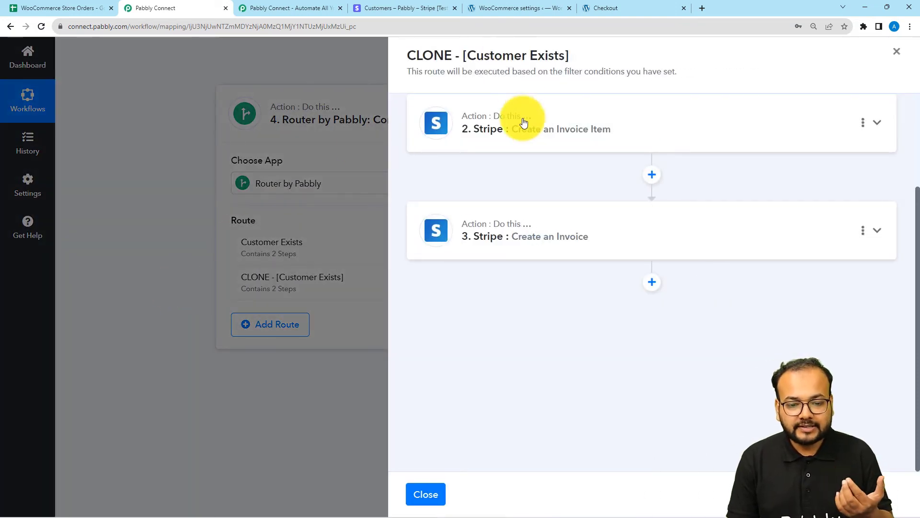
scroll(539, 189, up, 3)
scroll(542, 197, up, 1)
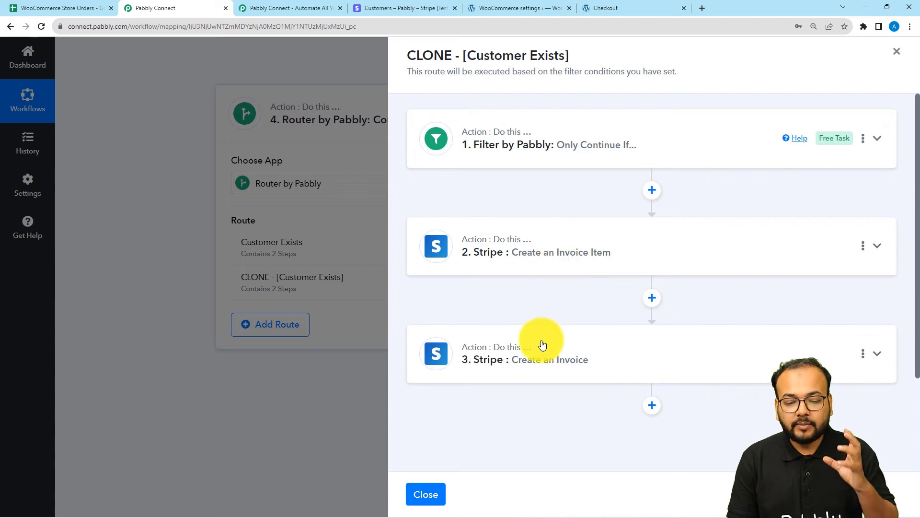
click(425, 494)
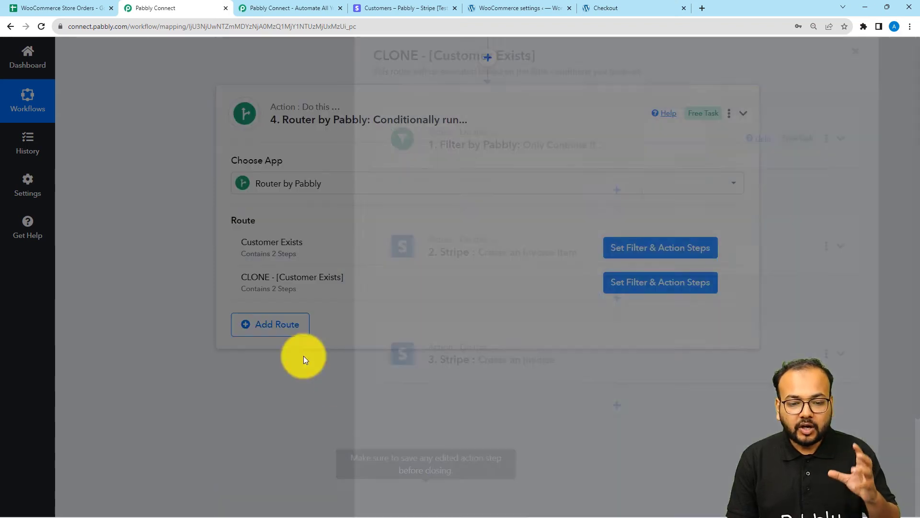
- Review the workflow's earlier steps, from the Stripe customer lookup back through Google Sheets to the WooCommerce order response
scroll(137, 238, up, 10)
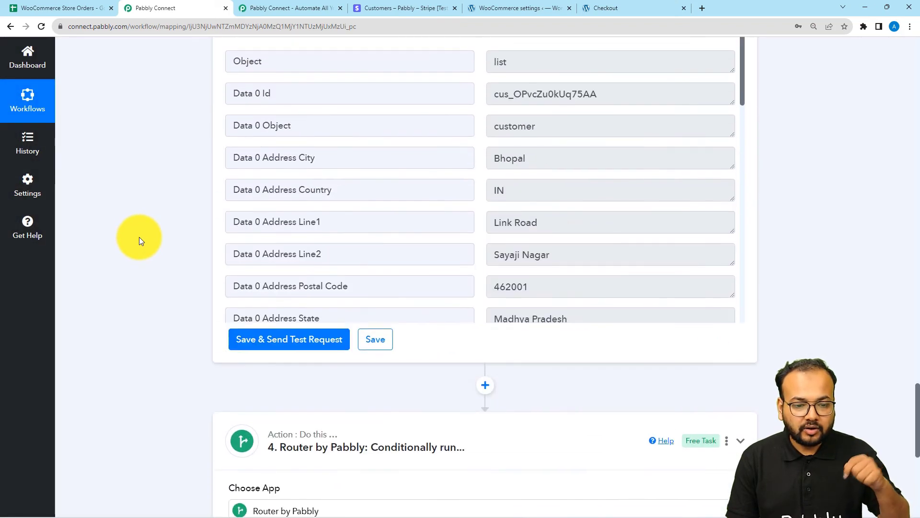
scroll(140, 237, up, 15)
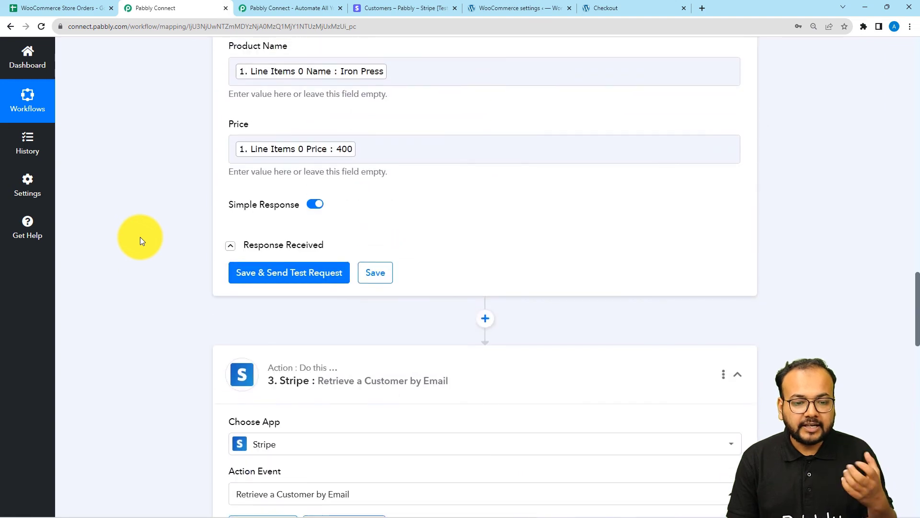
scroll(140, 237, up, 6)
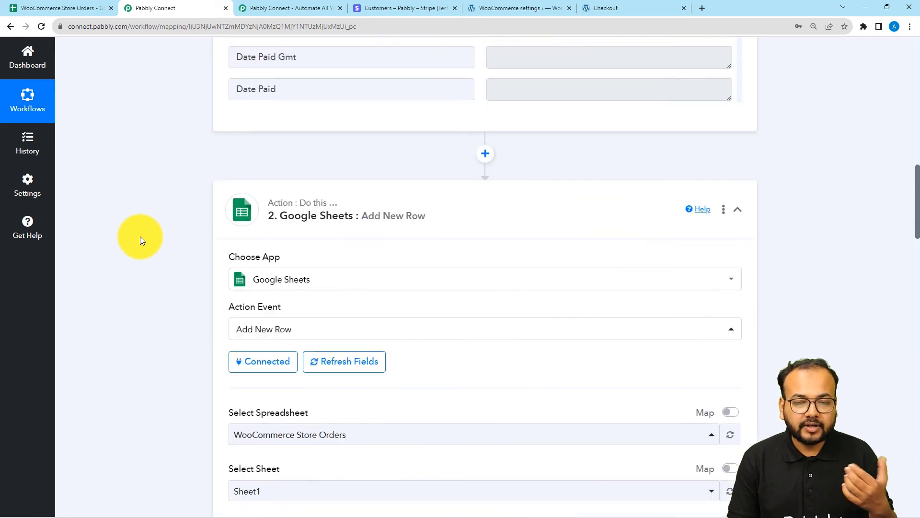
scroll(140, 237, down, 4)
scroll(140, 236, down, 4)
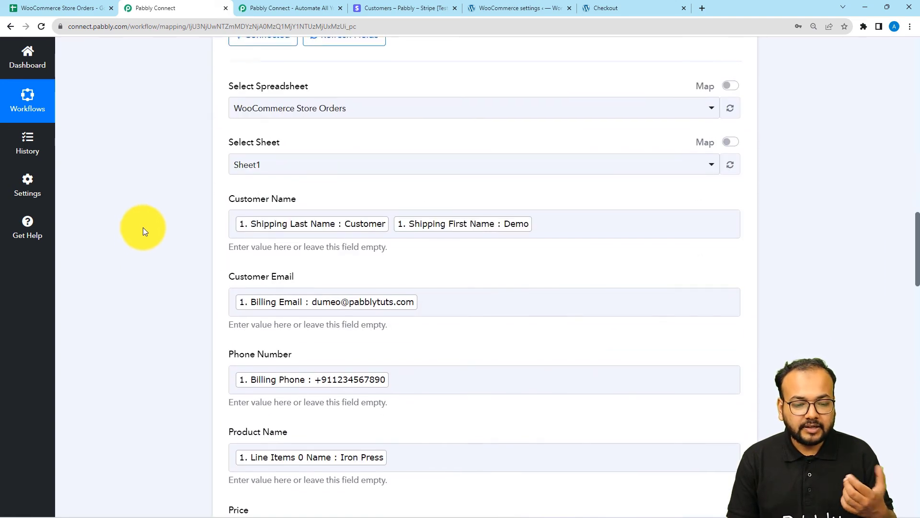
scroll(142, 227, up, 10)
scroll(143, 226, up, 2)
scroll(360, 227, up, 10)
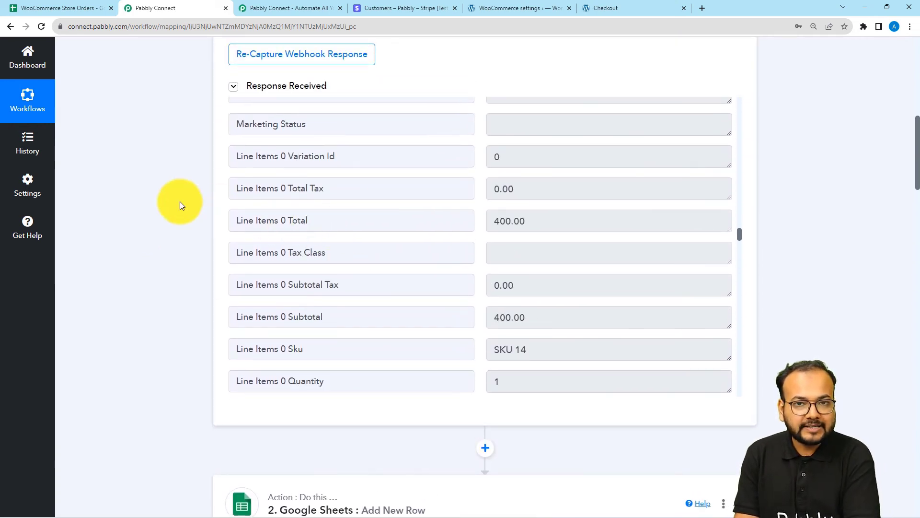
- Replace the fixed email in the Stripe customer lookup with the WooCommerce Billing Email mapping and send a test request
scroll(180, 201, down, 13)
scroll(179, 201, down, 15)
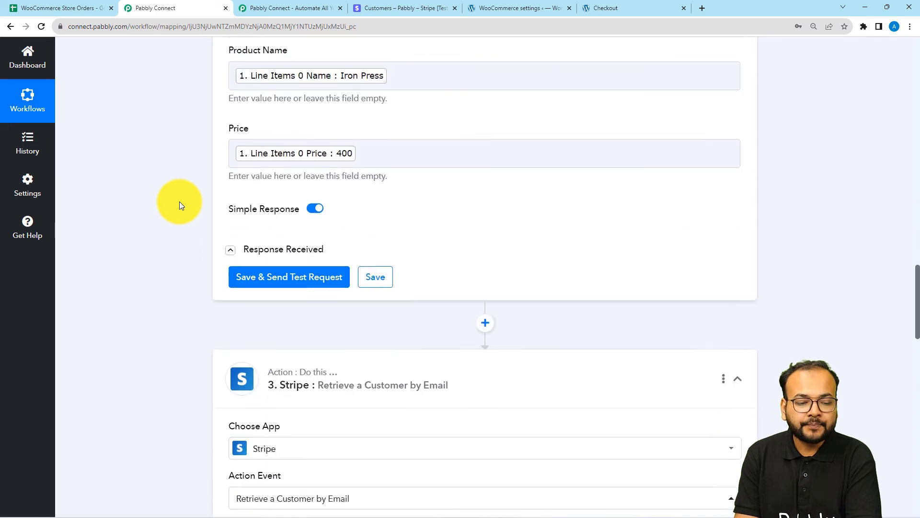
click(335, 214)
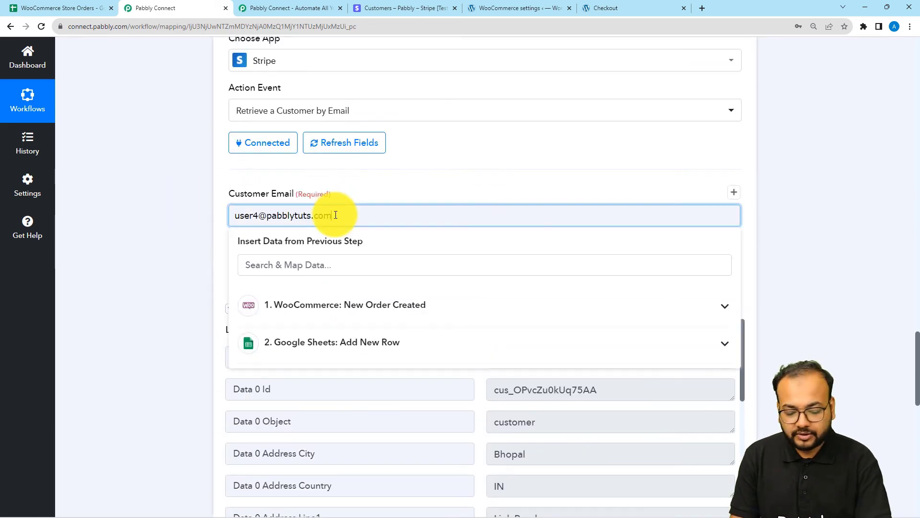
key(BackSpace)
key(BackSpace)
key(BackSpace)
key(BackSpace)
key(BackSpace)
key(BackSpace)
key(BackSpace)
key(BackSpace)
key(BackSpace)
key(BackSpace)
key(BackSpace)
key(BackSpace)
key(BackSpace)
key(BackSpace)
key(BackSpace)
key(BackSpace)
key(BackSpace)
key(BackSpace)
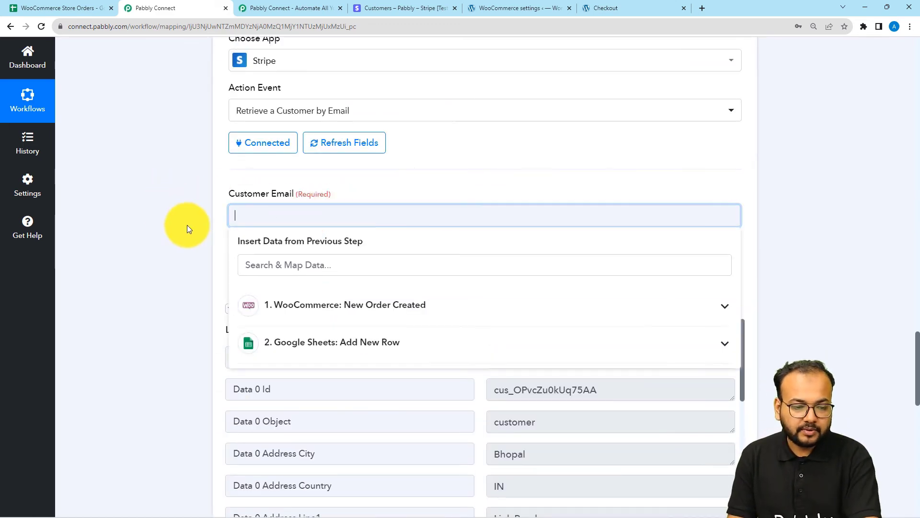
click(294, 314)
click(317, 267)
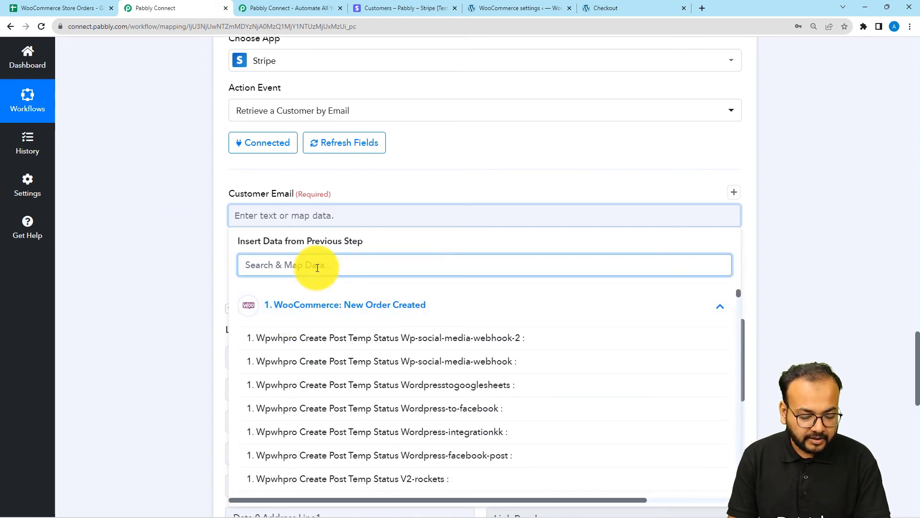
text(ema)
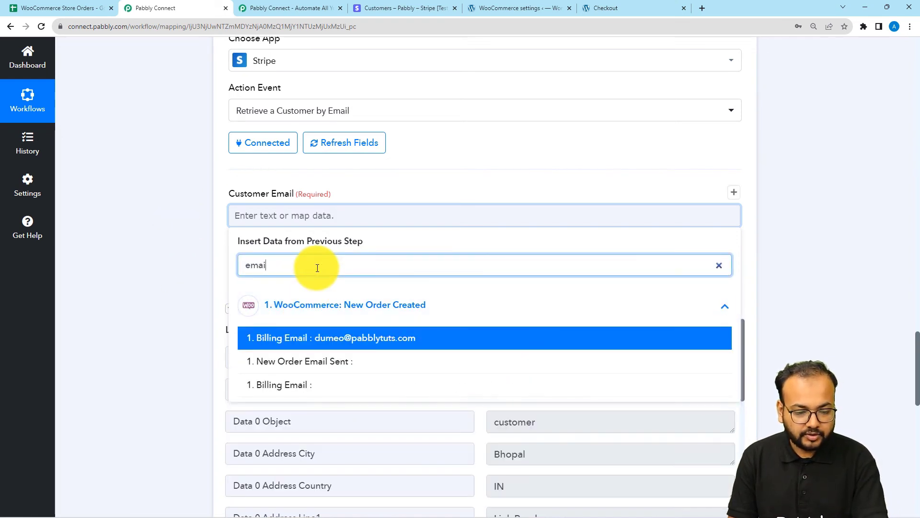
text(i)
click(298, 338)
scroll(192, 260, down, 4)
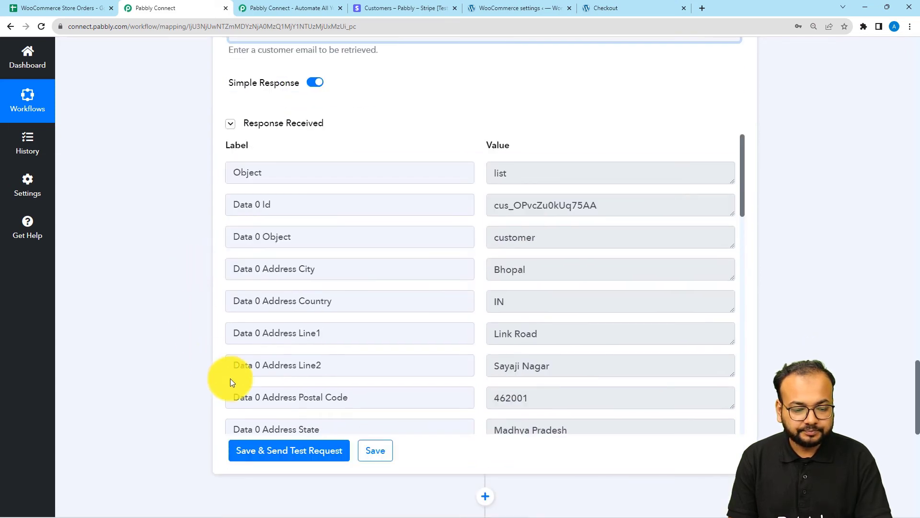
click(240, 450)
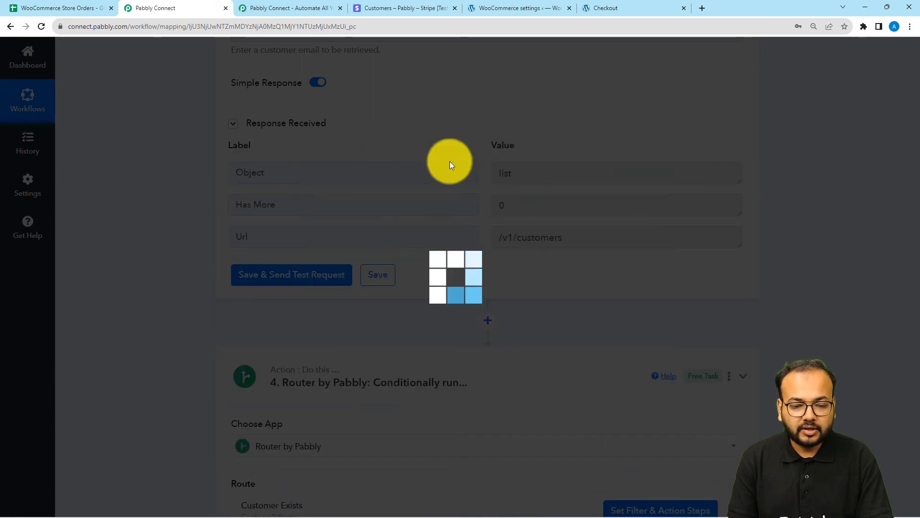
- Open the cloned Customer Exists route's steps and examine its filter condition
scroll(172, 215, down, 2)
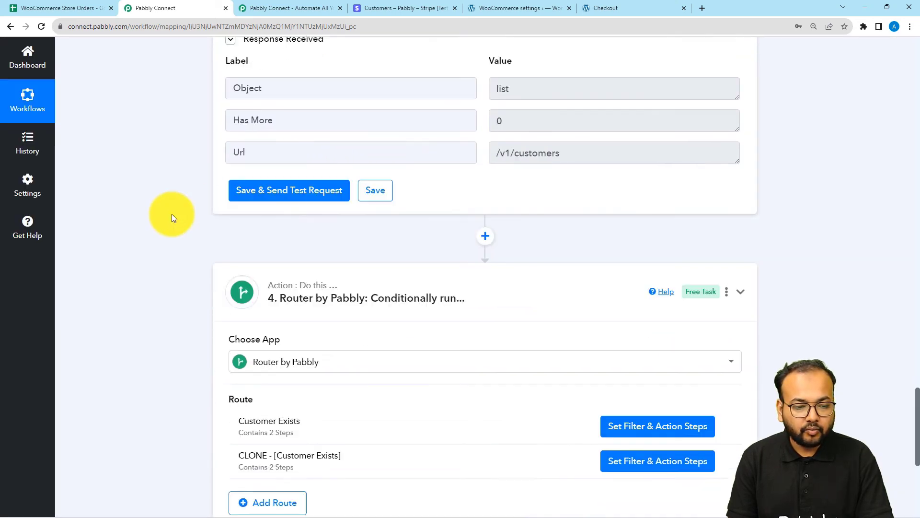
scroll(172, 214, down, 5)
click(633, 267)
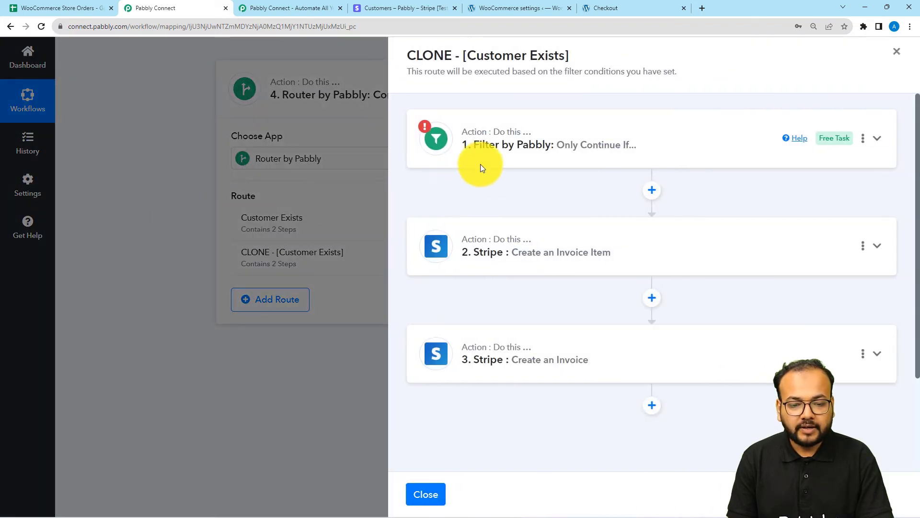
click(484, 160)
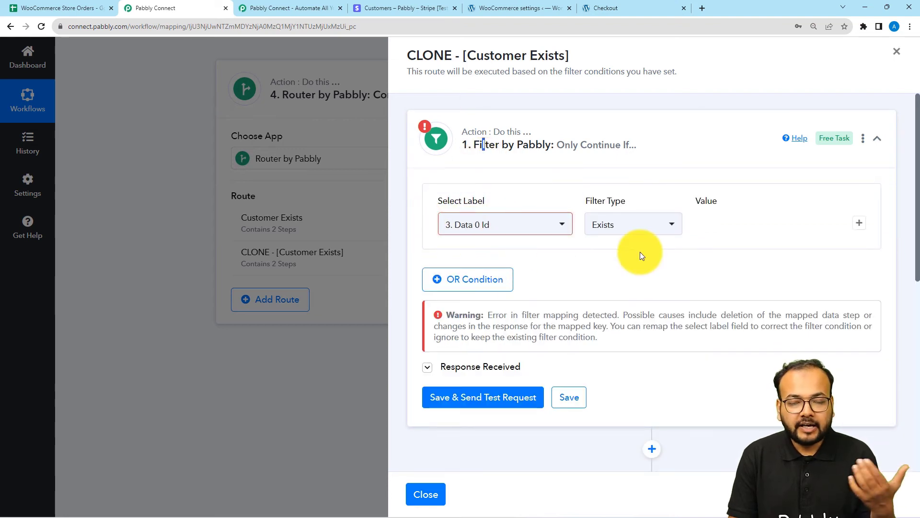
scroll(639, 254, down, 1)
scroll(639, 252, down, 4)
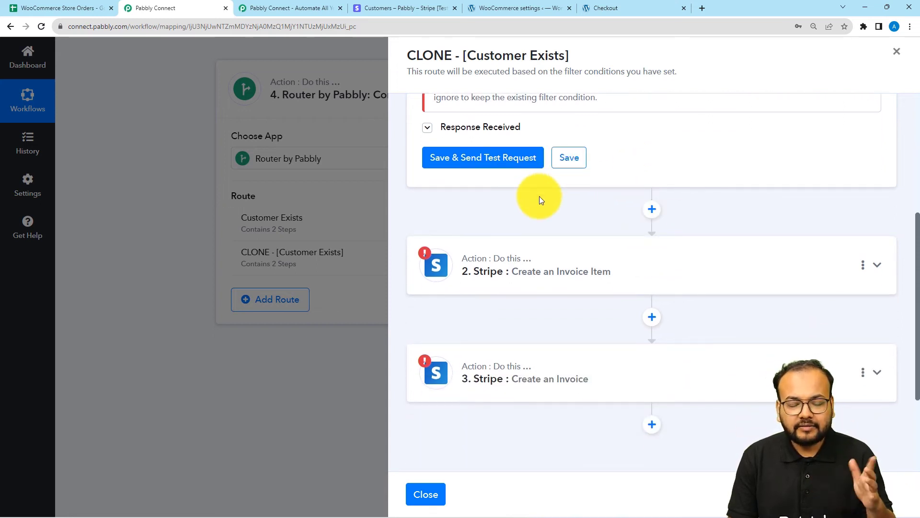
- Add a Stripe Create a Customer action right after the cloned route's filter, connected through the existing Stripe #7 connection
click(652, 210)
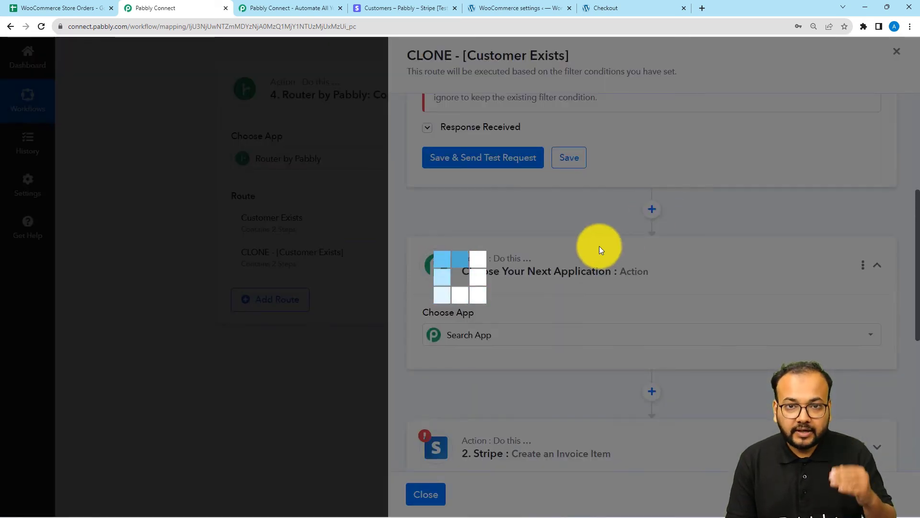
text(strip)
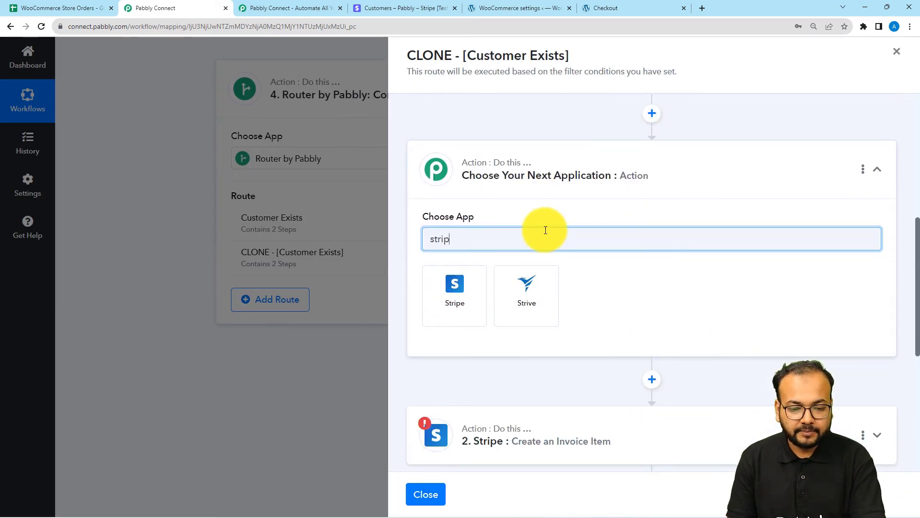
click(460, 283)
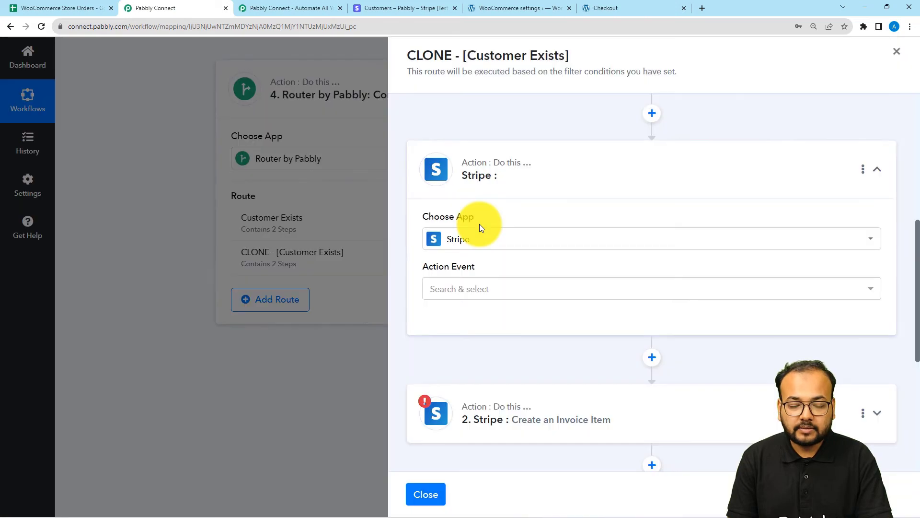
scroll(481, 228, down, 3)
click(481, 144)
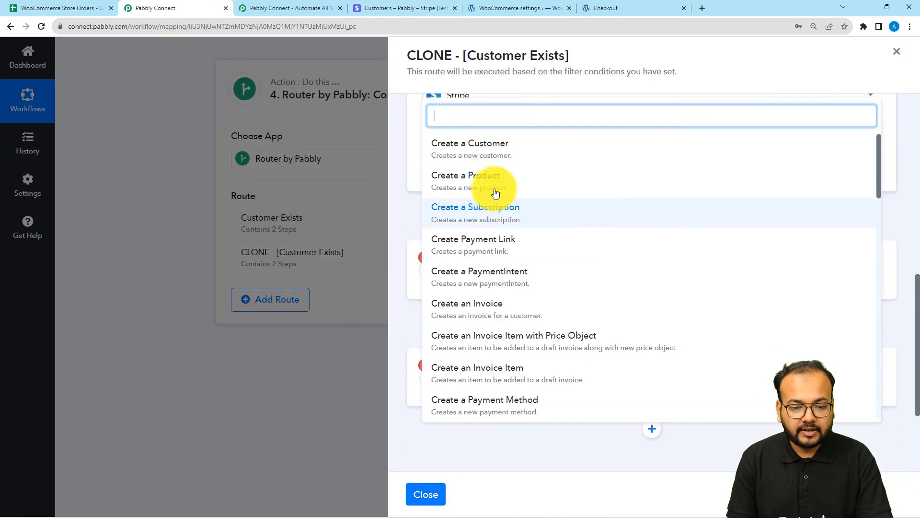
click(465, 152)
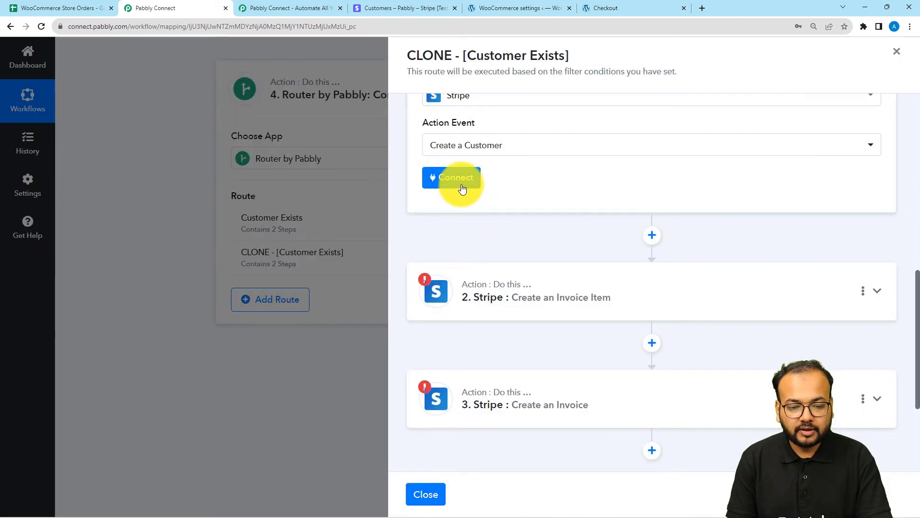
click(458, 180)
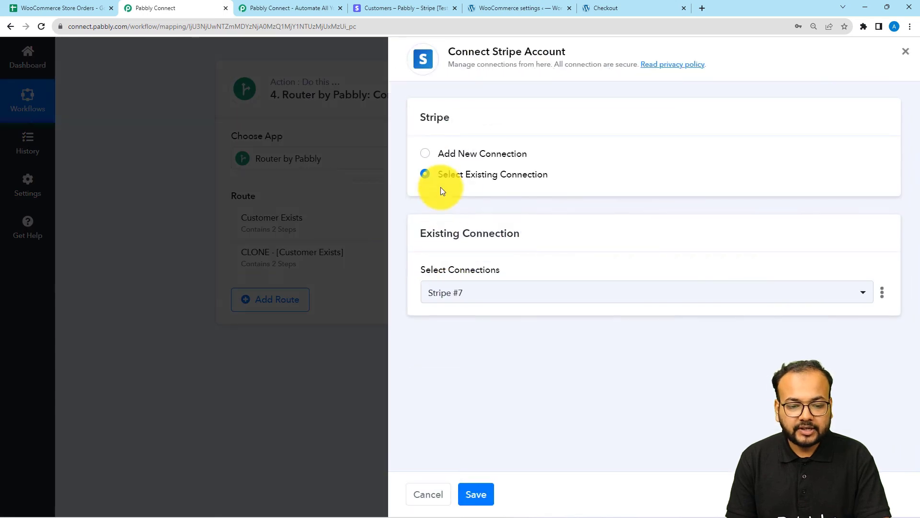
click(479, 491)
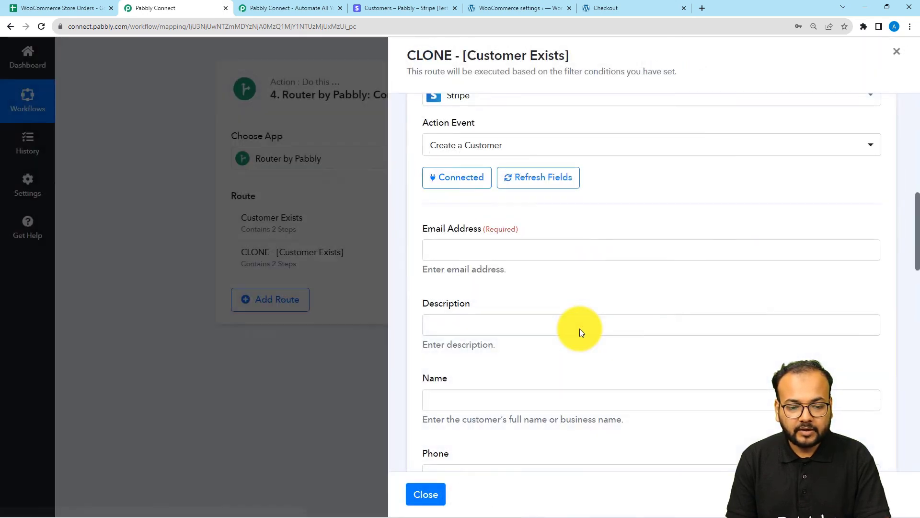
- Map the WooCommerce Billing Email to the Email Address of the Create a Customer action
click(438, 248)
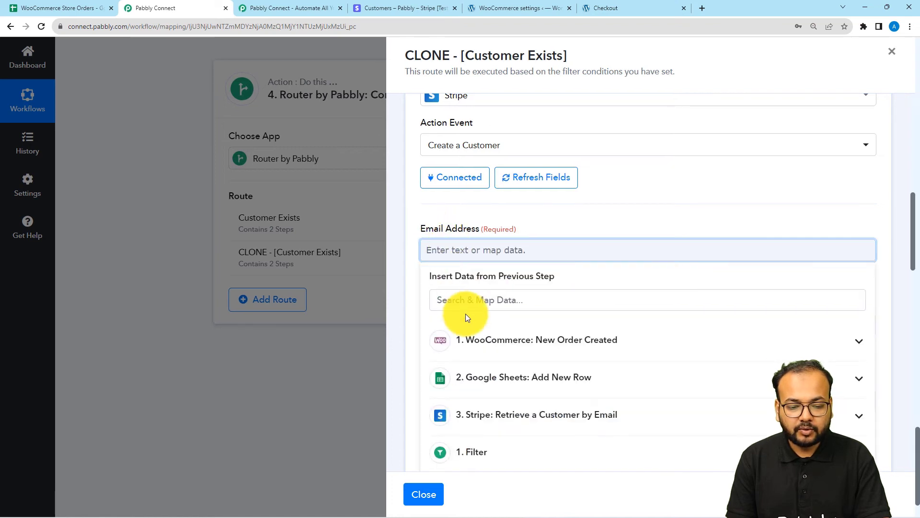
click(469, 298)
text(w)
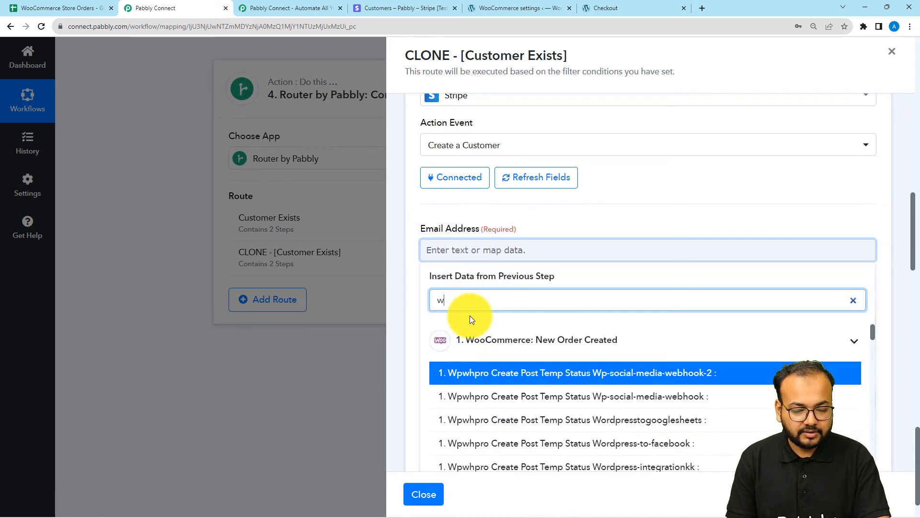
key(BackSpace)
text(em)
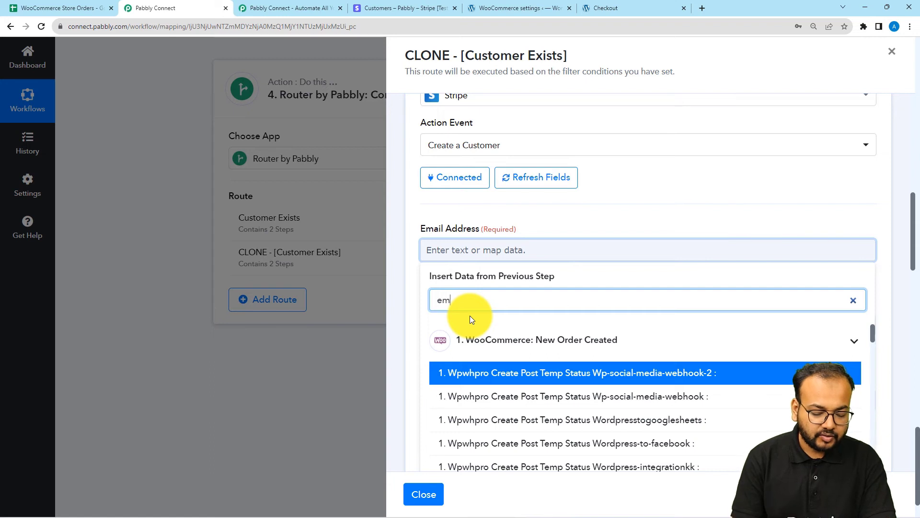
text(ai)
click(503, 376)
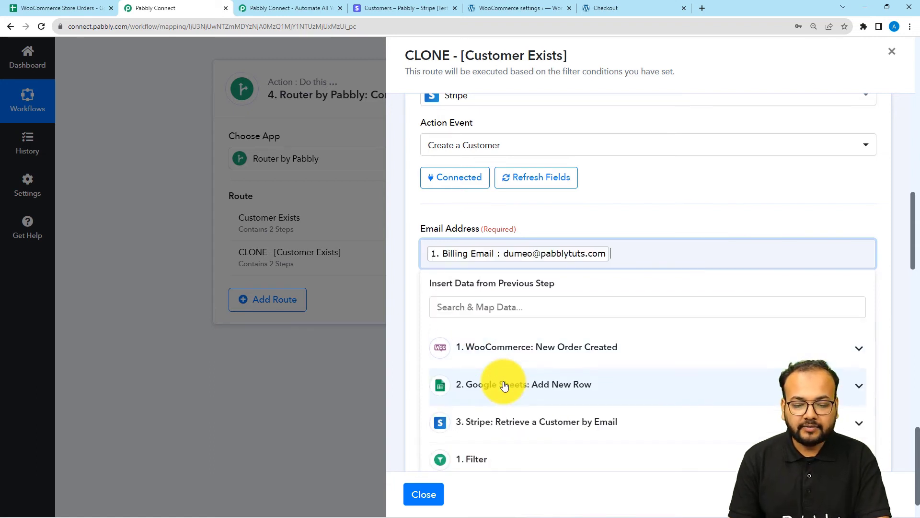
click(404, 212)
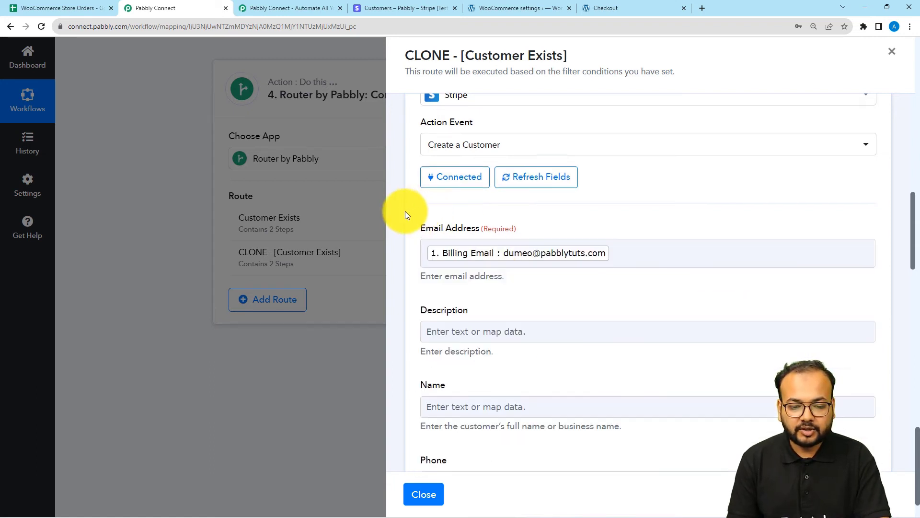
- Map the WooCommerce Shipping First Name followed by Shipping Last Name to the new customer's Name
scroll(404, 211, down, 3)
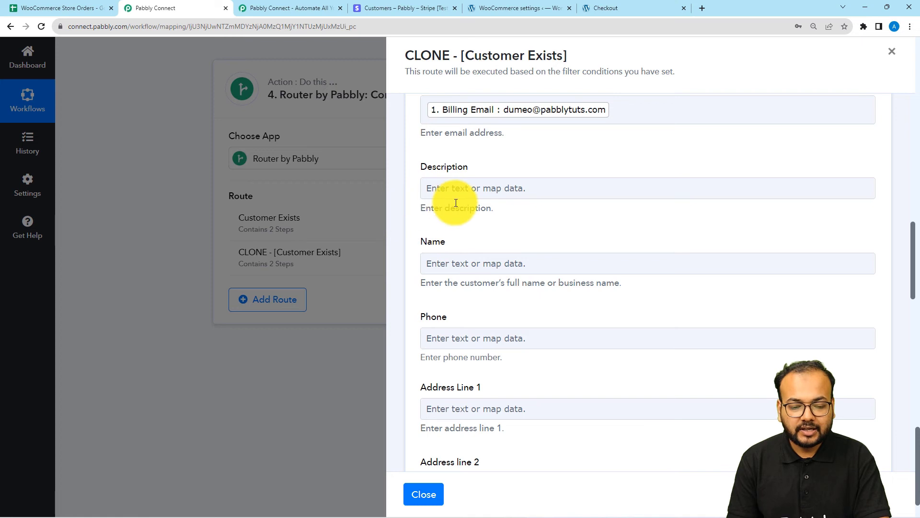
click(466, 265)
scroll(467, 268, down, 2)
click(480, 263)
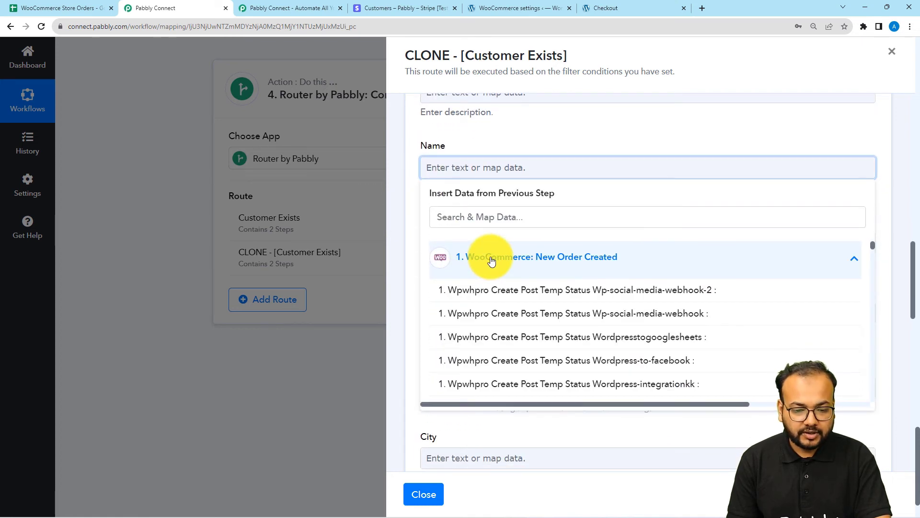
click(492, 219)
text(na)
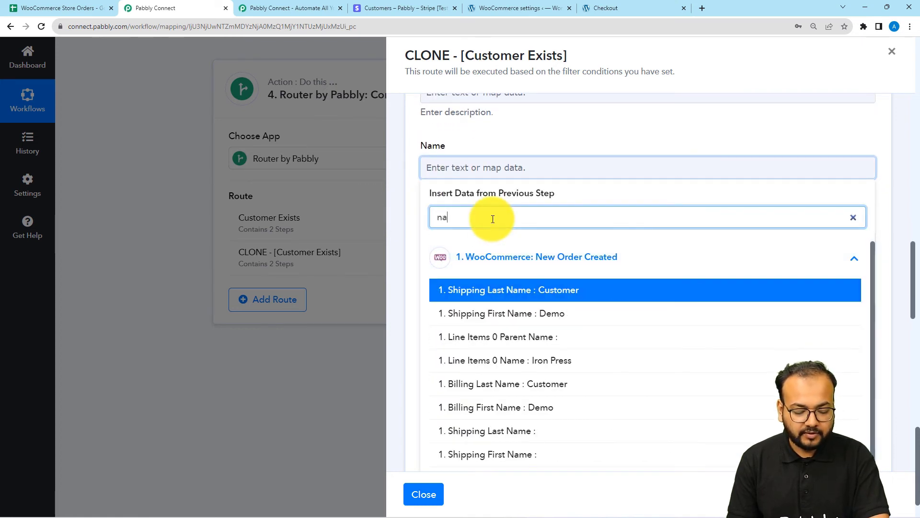
text(m)
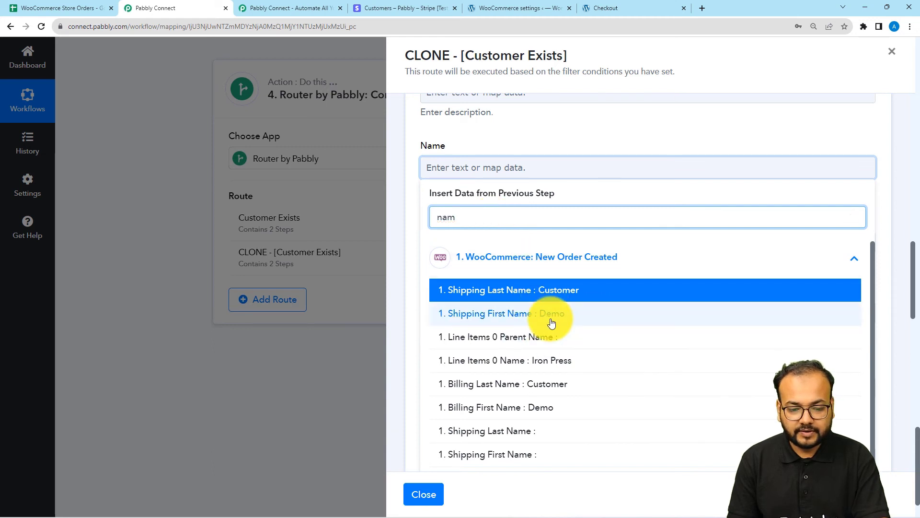
click(547, 314)
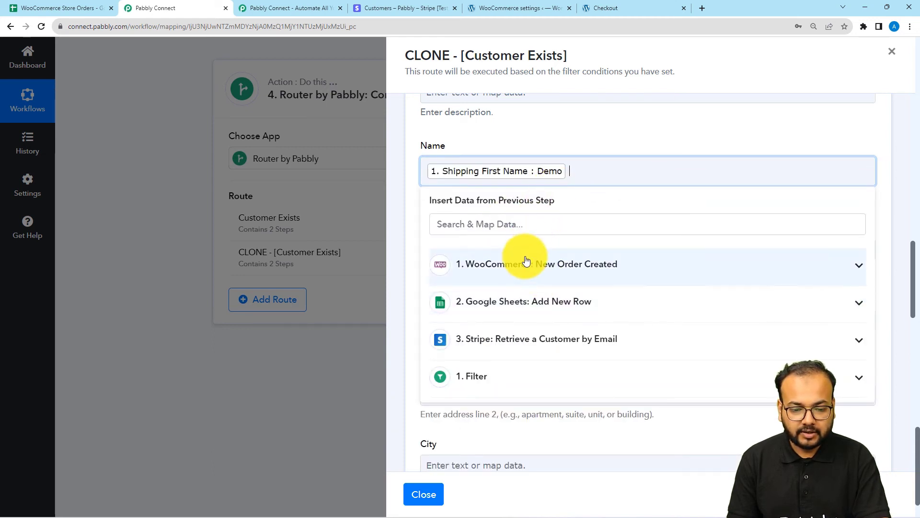
click(526, 265)
click(536, 230)
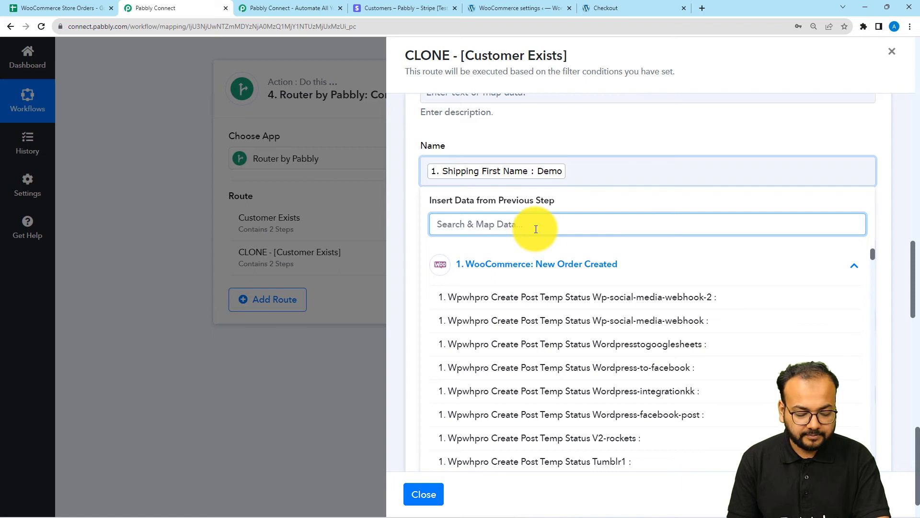
text(namw)
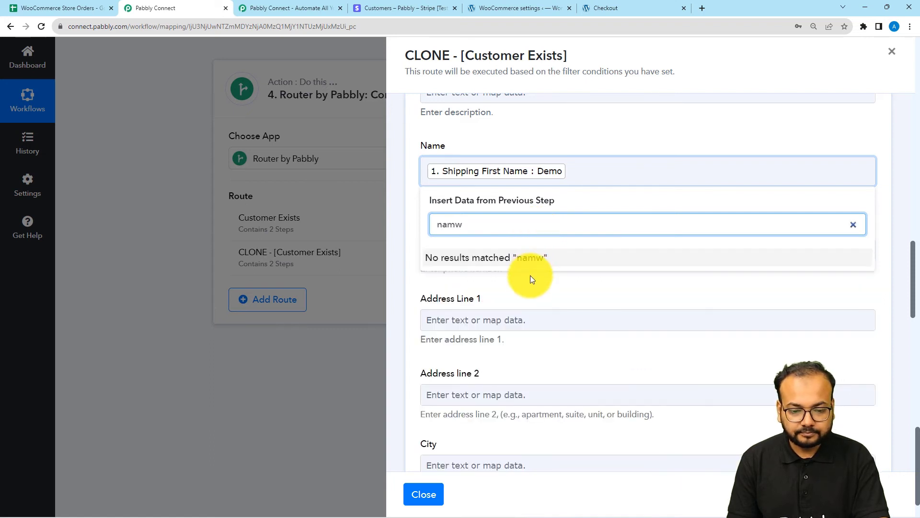
key(BackSpace)
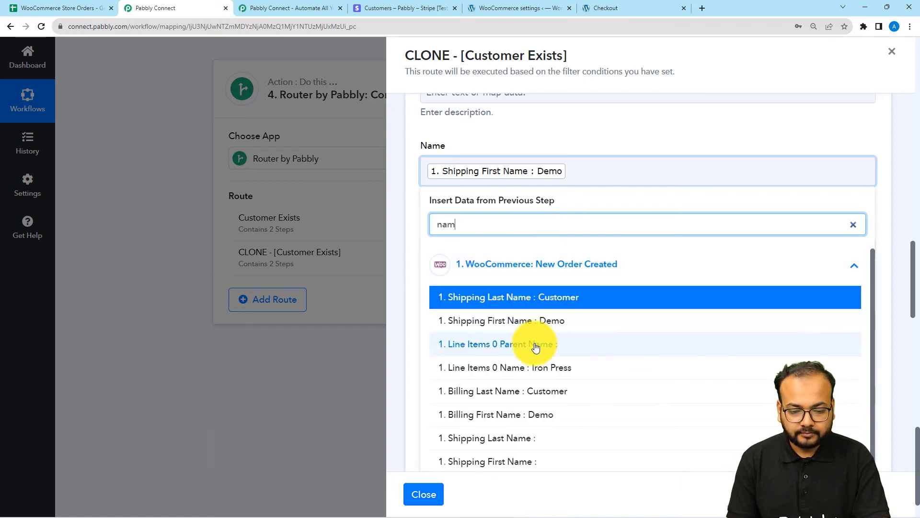
click(534, 298)
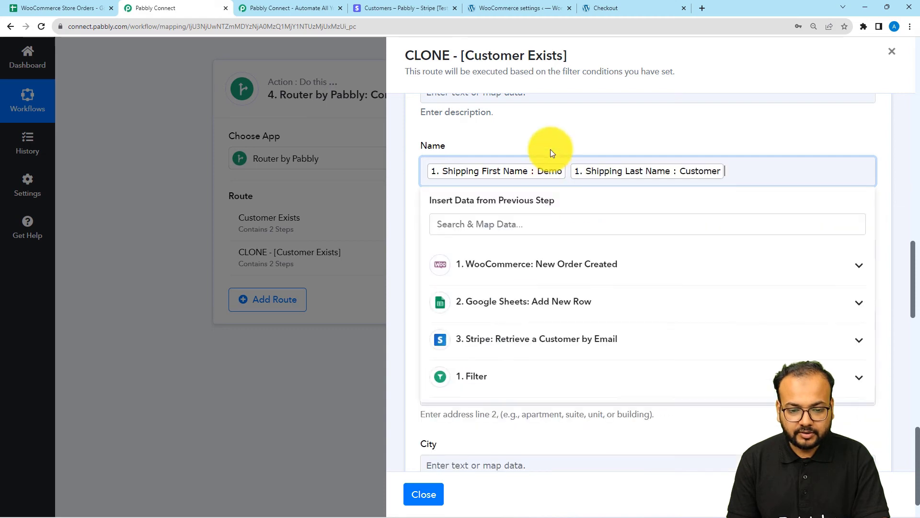
click(550, 149)
- Map the WooCommerce Billing Phone to the Phone of the Create a Customer action
click(484, 249)
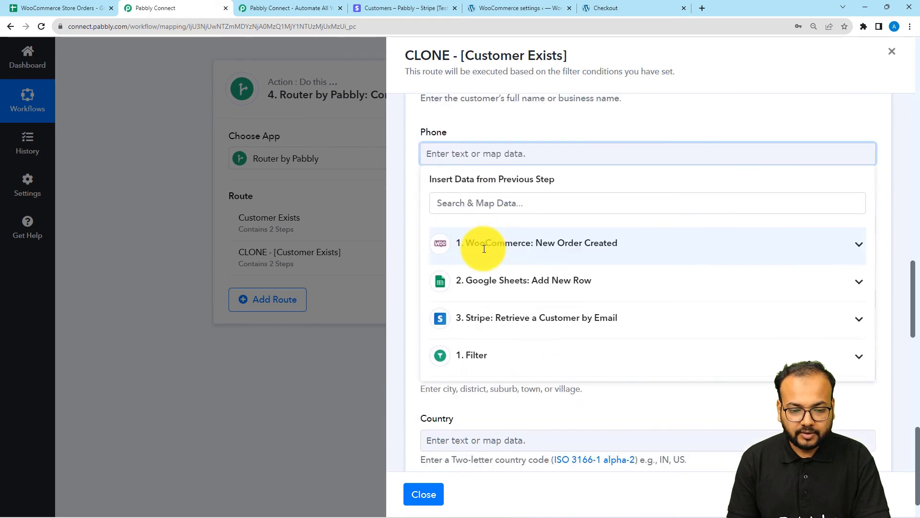
click(490, 203)
text(phi)
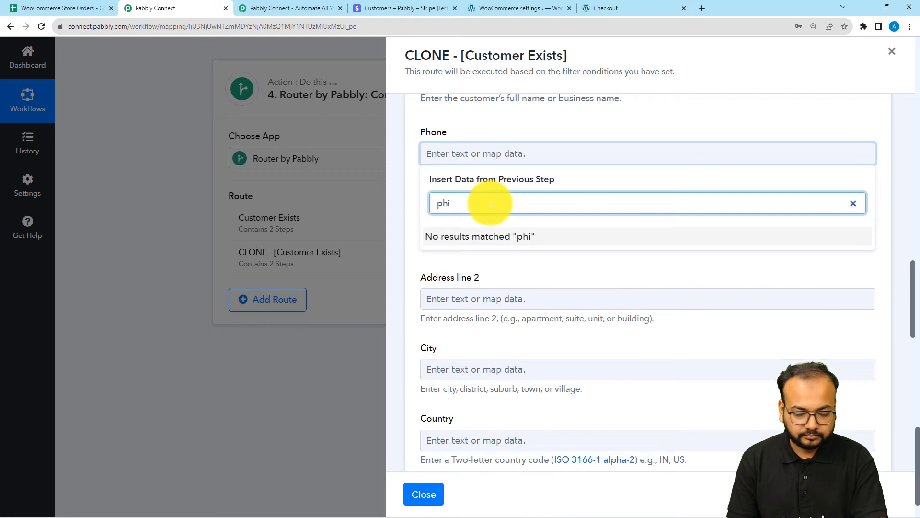
key(BackSpace)
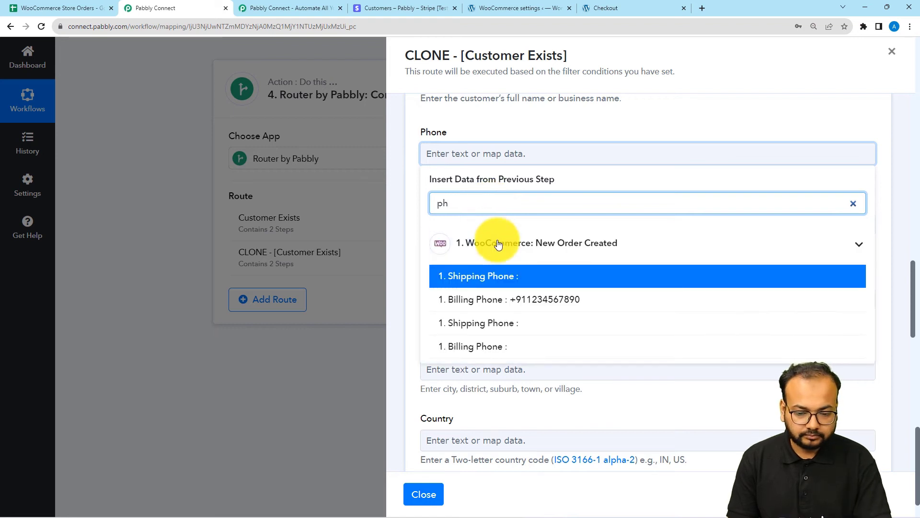
click(493, 297)
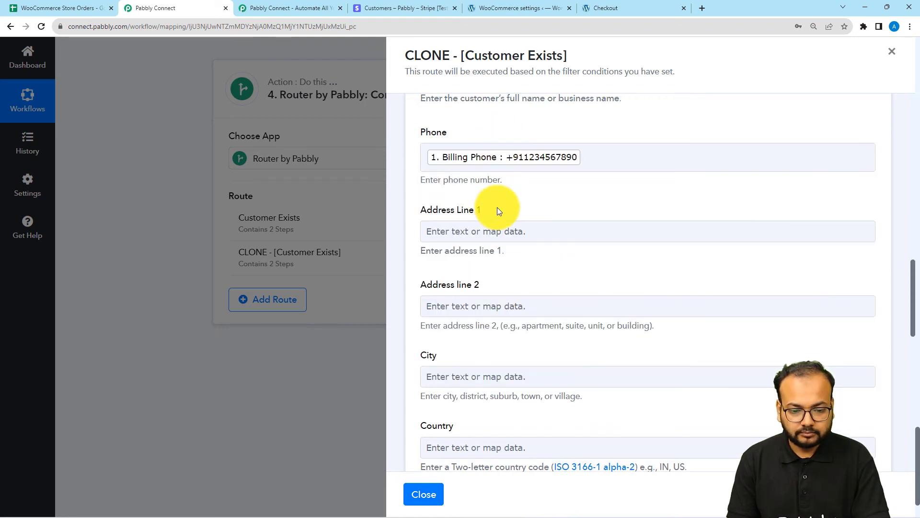
- Map the WooCommerce Shipping Country to the Country of the Create a Customer action
scroll(497, 207, down, 3)
scroll(492, 238, down, 3)
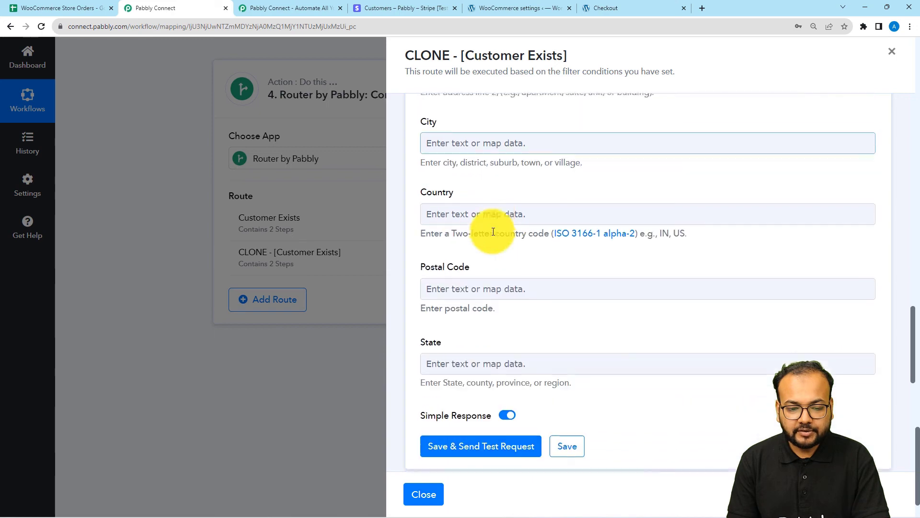
scroll(494, 275, up, 2)
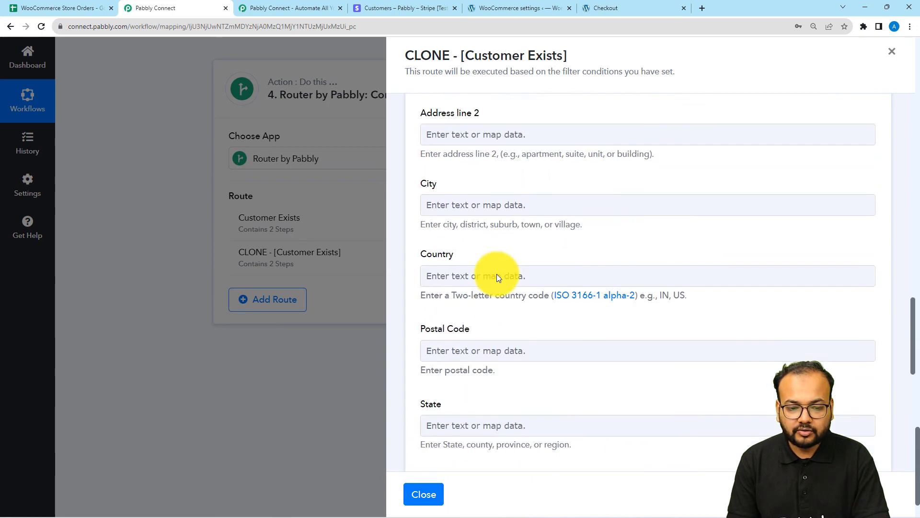
scroll(496, 274, down, 1)
click(474, 201)
scroll(474, 199, down, 1)
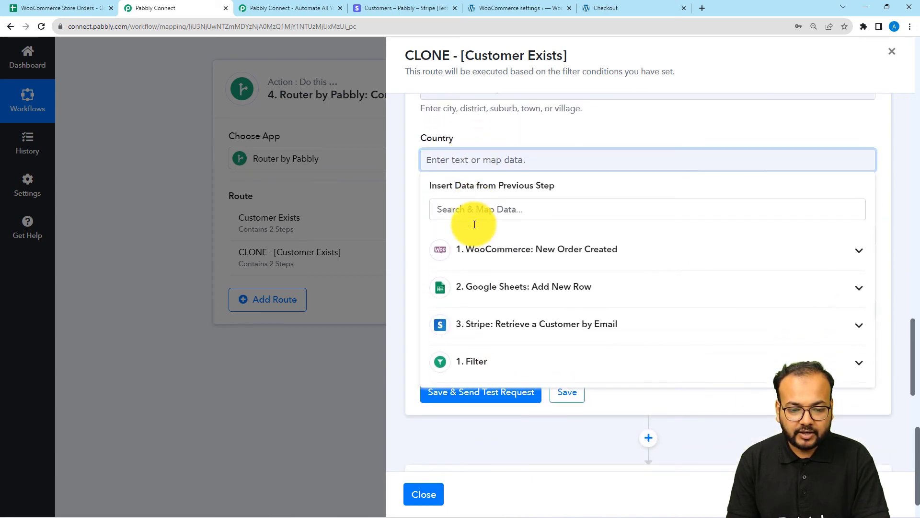
click(478, 247)
click(510, 212)
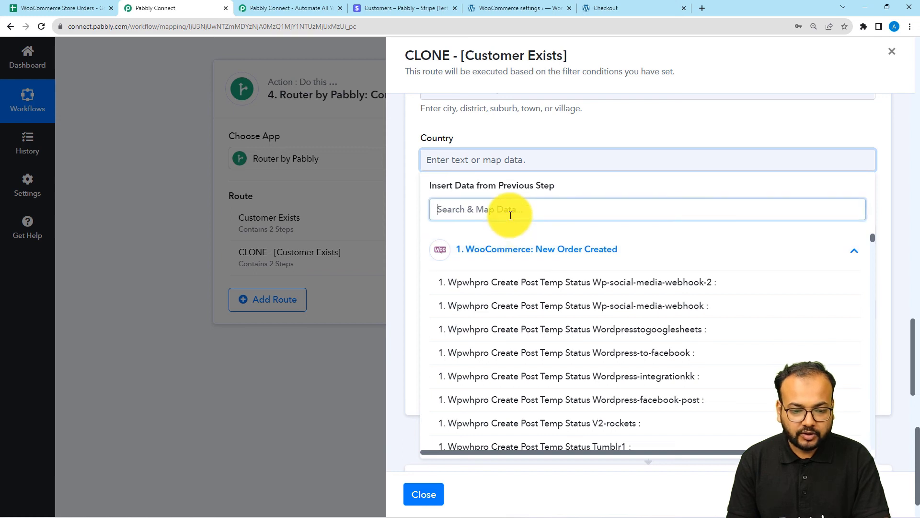
text(in)
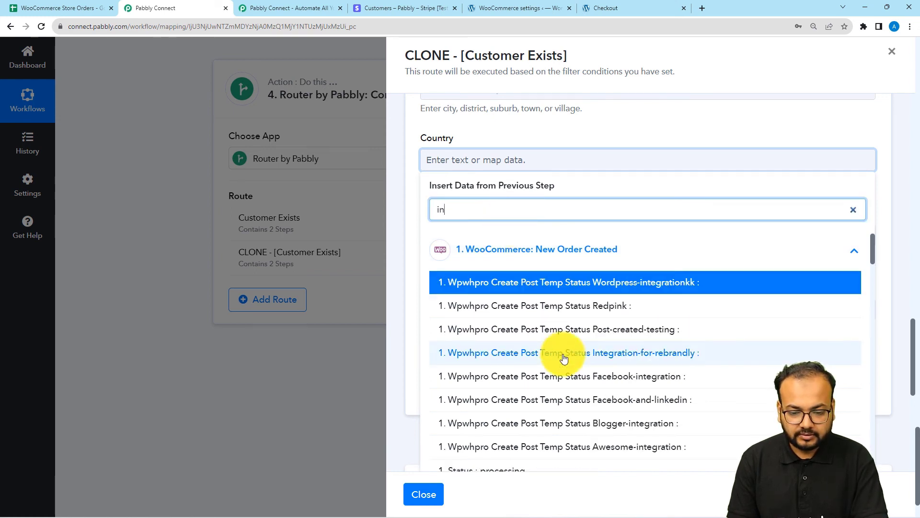
scroll(560, 355, down, 6)
scroll(564, 359, down, 4)
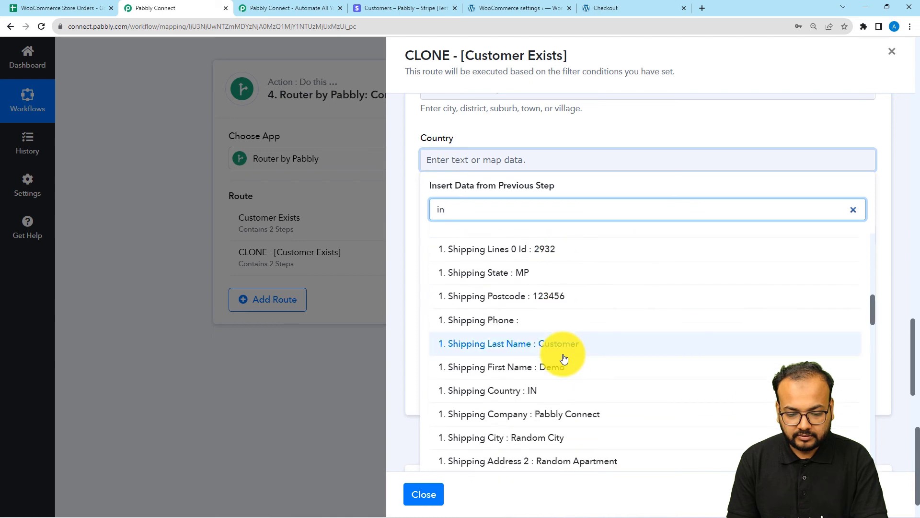
click(535, 391)
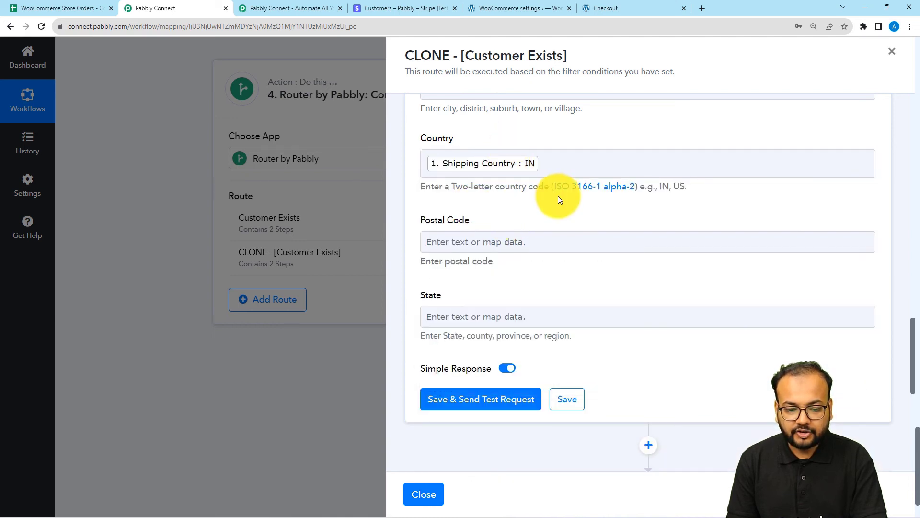
- Save the Create a Customer action, send its test request and review the customer details returned by Stripe
scroll(535, 256, down, 1)
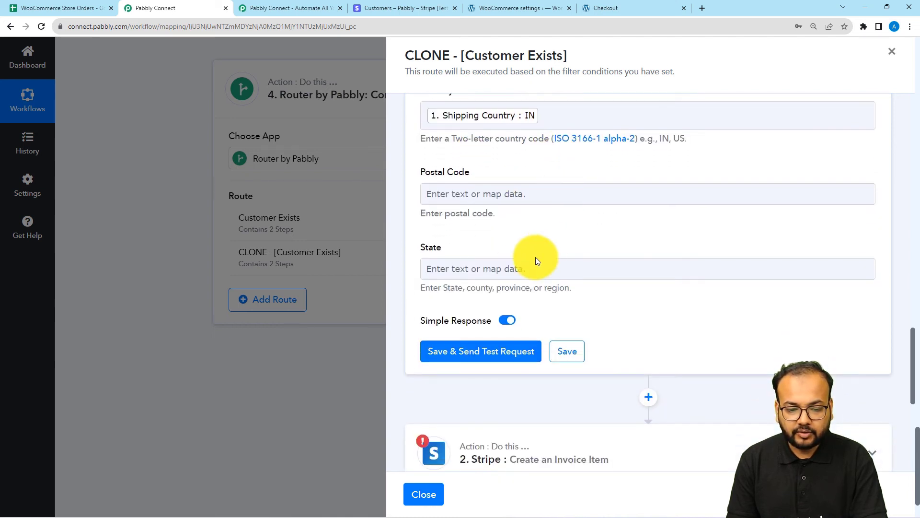
click(462, 352)
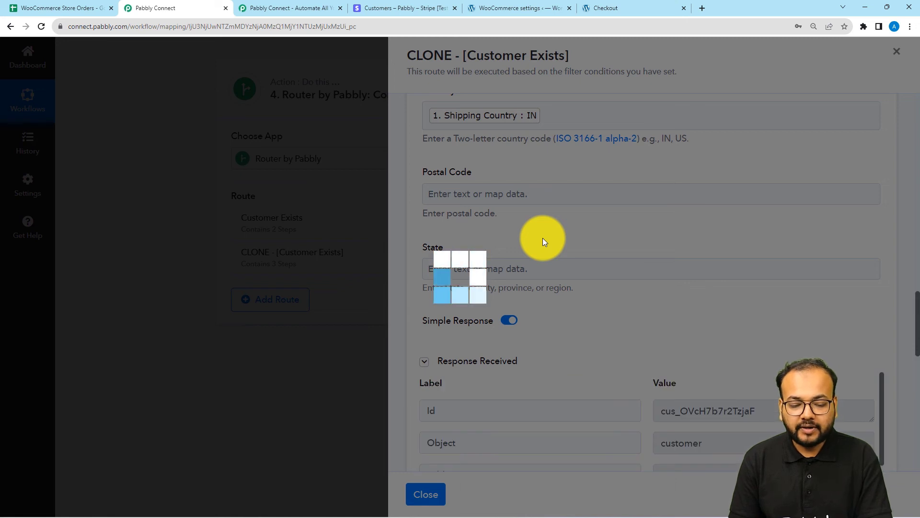
scroll(588, 295, down, 3)
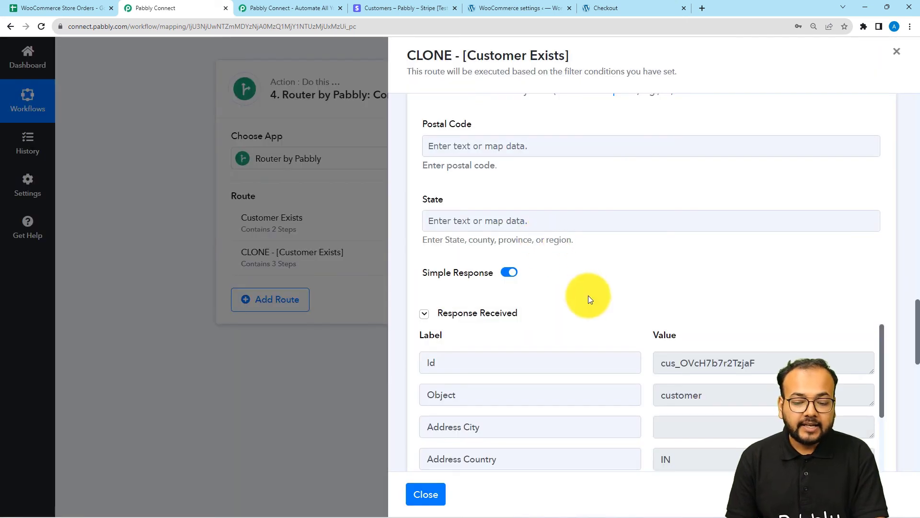
scroll(415, 284, down, 2)
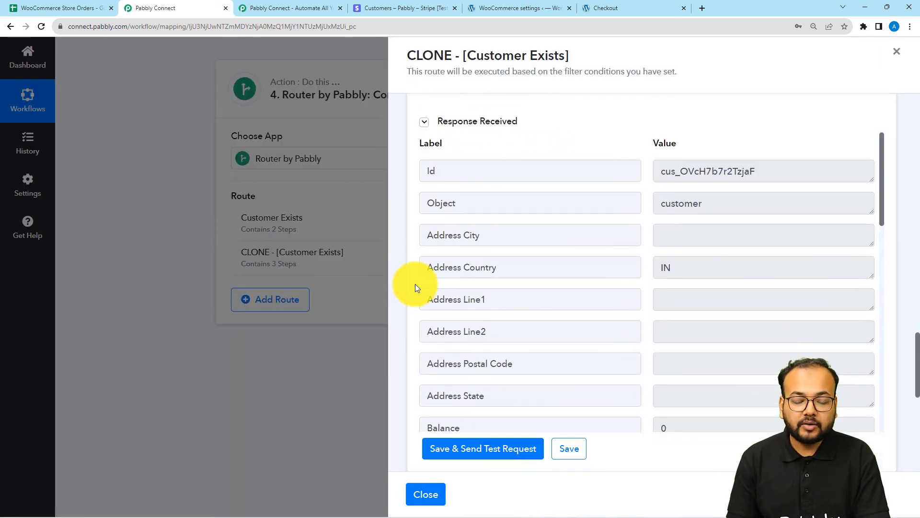
- Replace the Customer ID in the cloned route's Create an Invoice Item action with the Id from the Create a Customer action
scroll(415, 238, down, 6)
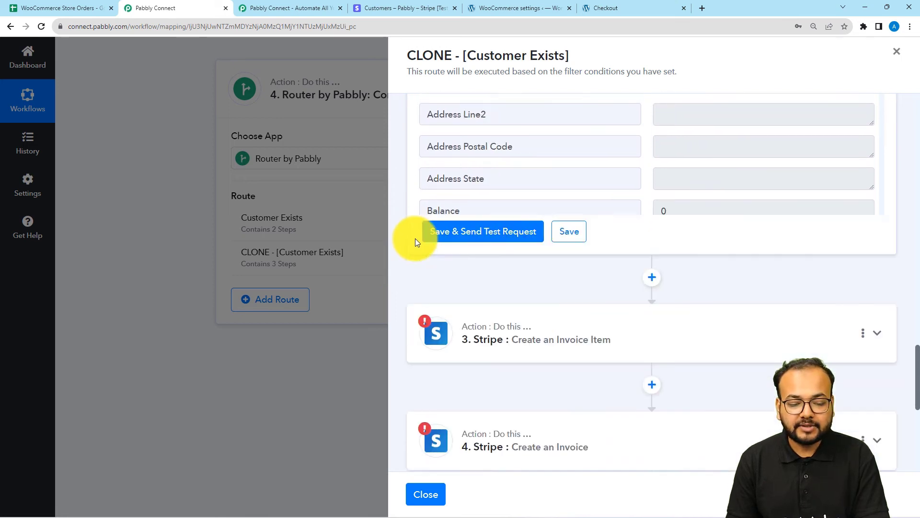
click(511, 235)
scroll(511, 234, down, 1)
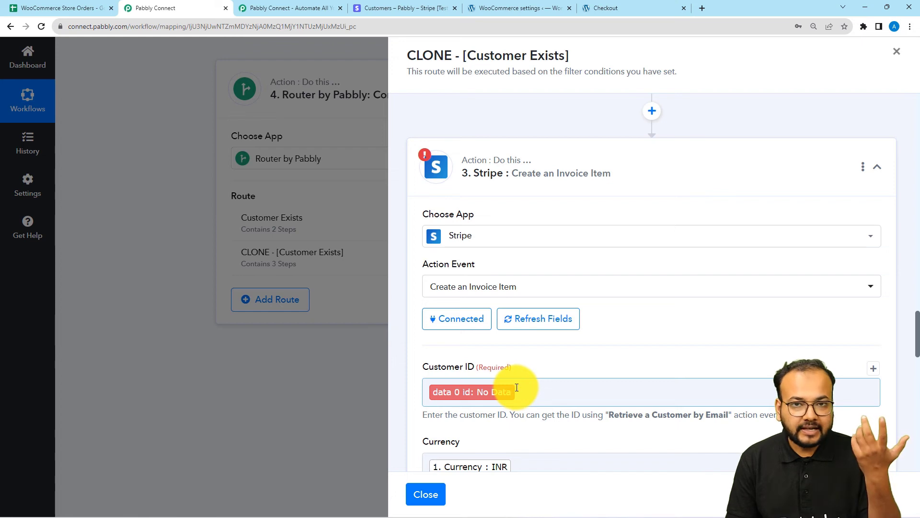
click(534, 401)
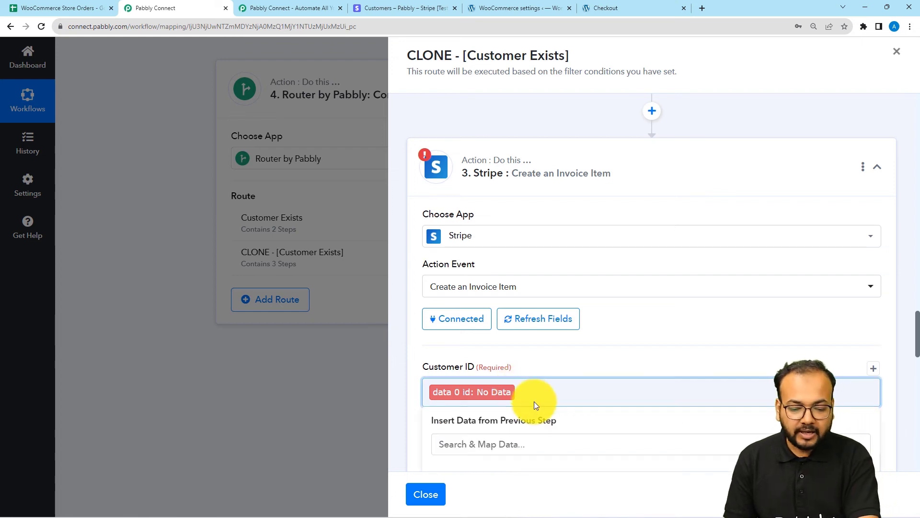
key(BackSpace)
scroll(530, 359, down, 4)
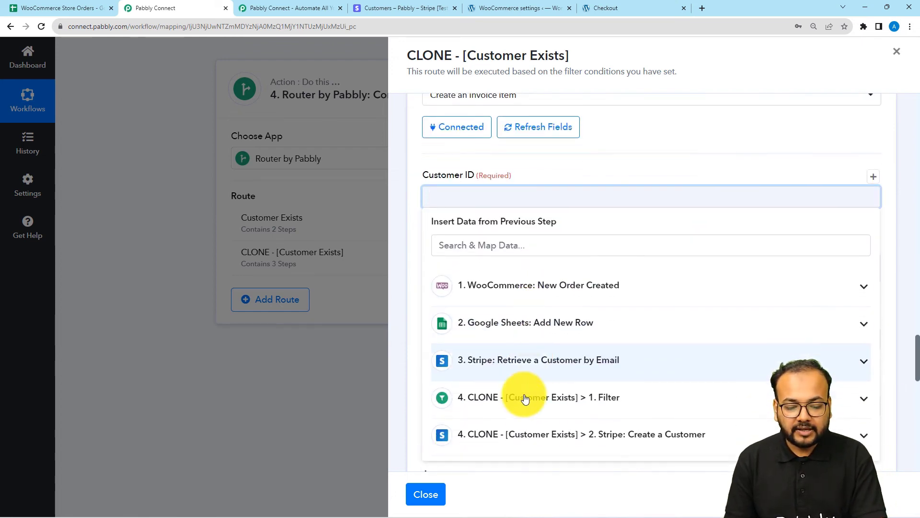
click(523, 434)
click(535, 316)
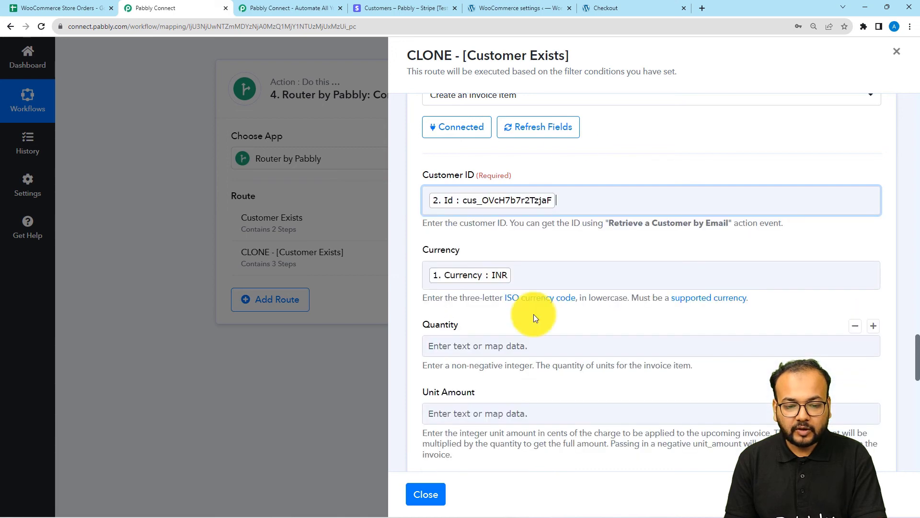
click(594, 159)
- Save the cloned route's Create an Invoice Item action and send its test request
scroll(531, 196, down, 2)
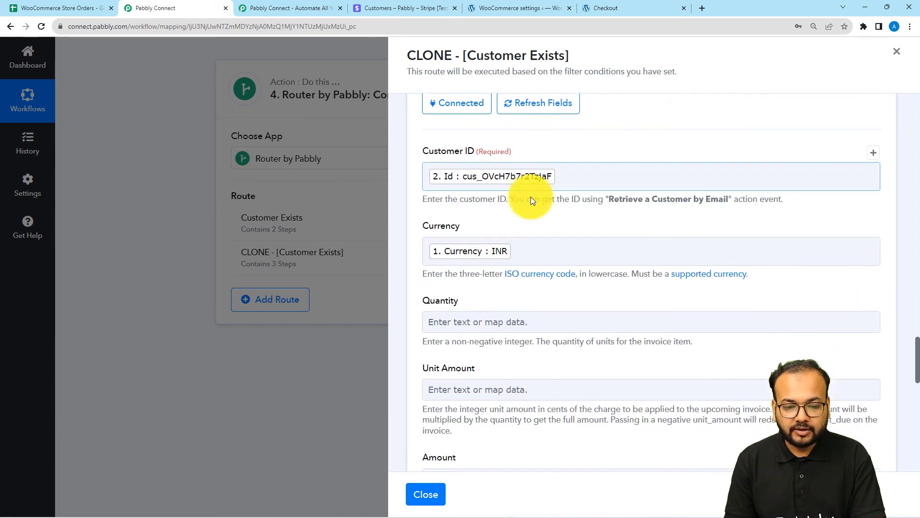
scroll(531, 196, down, 12)
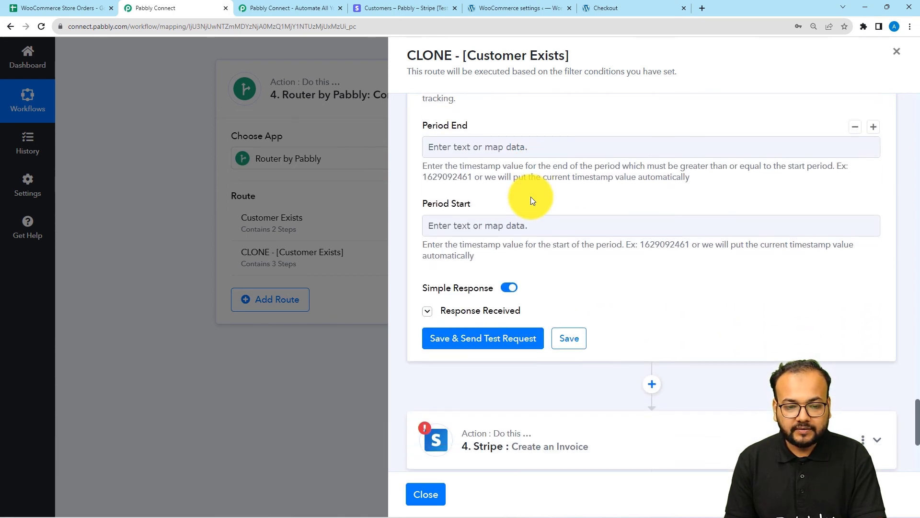
scroll(530, 200, down, 4)
click(489, 243)
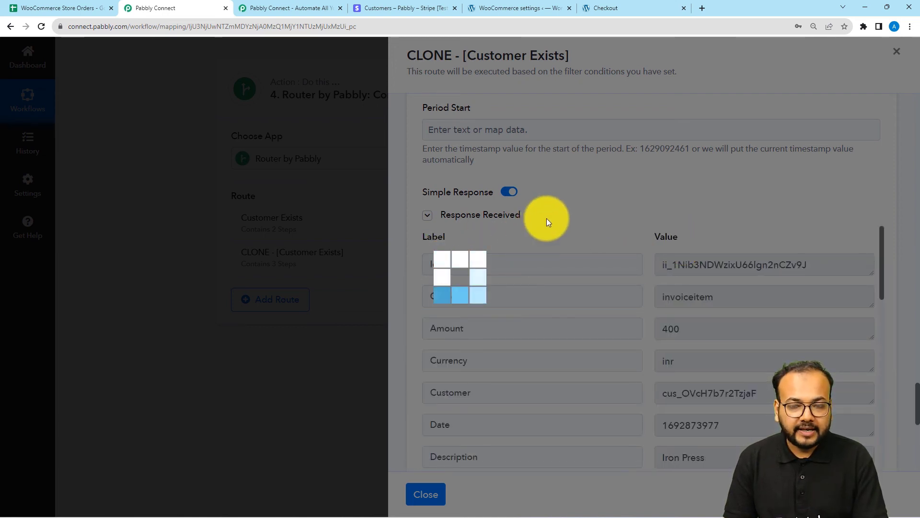
- Replace the Customer ID in the cloned route's Create an Invoice action with the Id from the Create a Customer action
scroll(546, 222, down, 8)
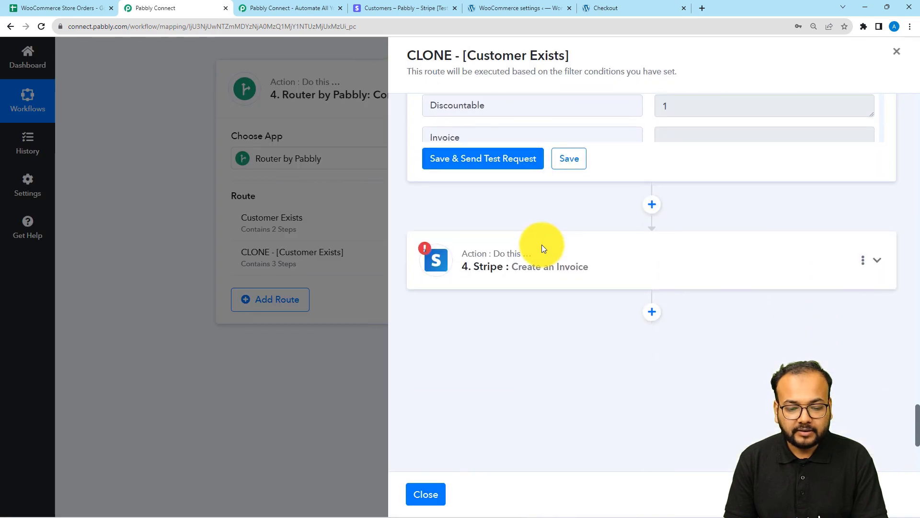
click(539, 254)
scroll(537, 254, down, 5)
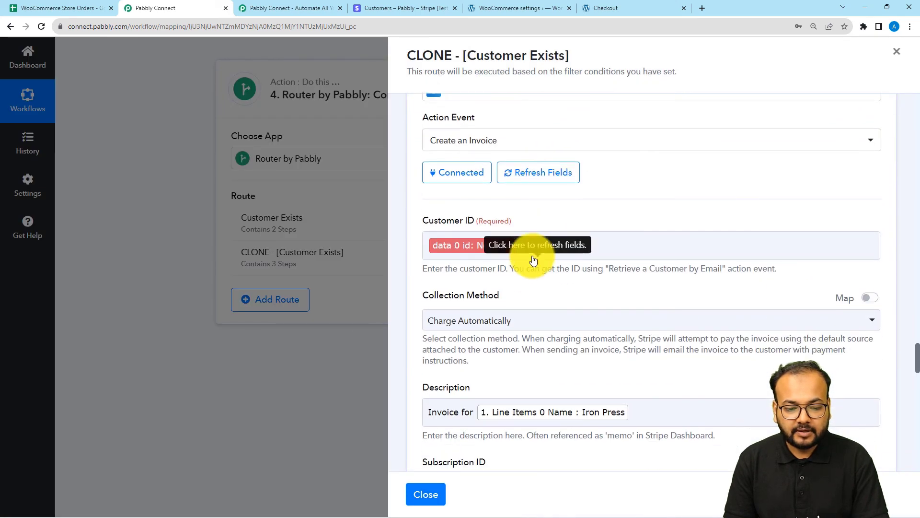
click(533, 256)
key(BackSpace)
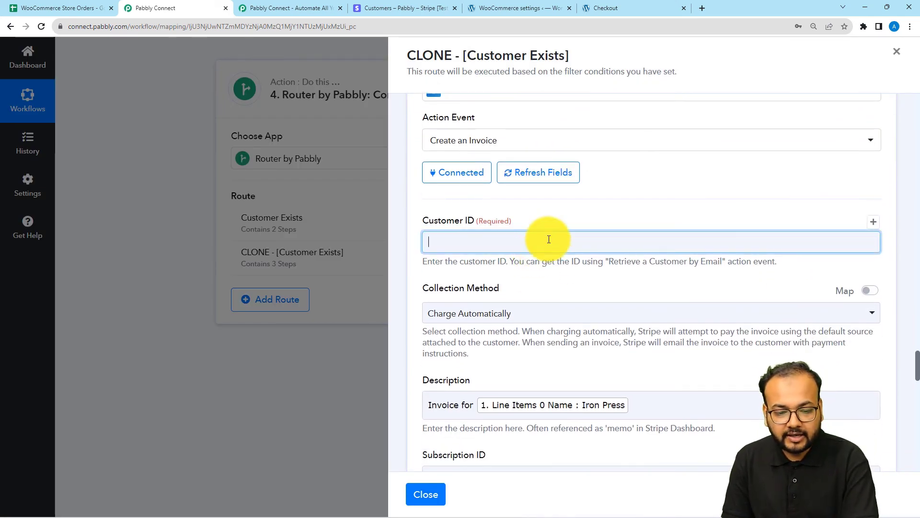
scroll(549, 238, down, 2)
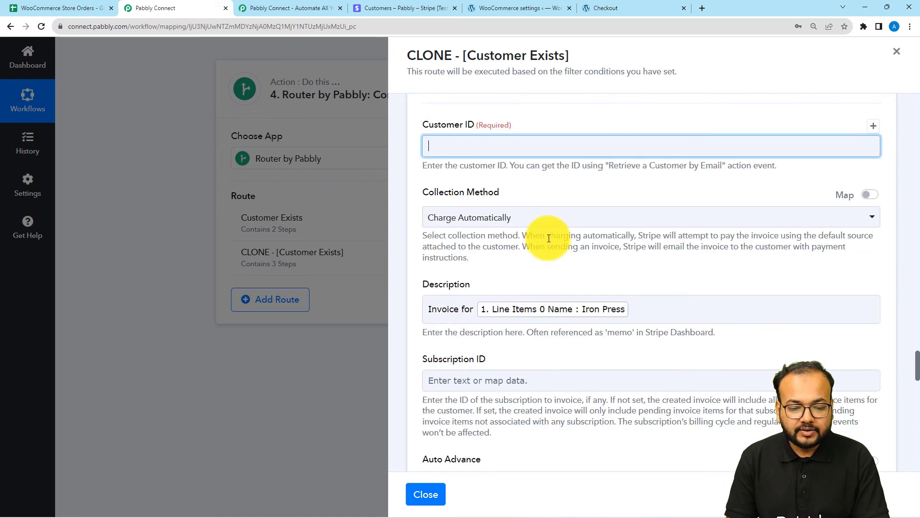
click(486, 146)
scroll(522, 393, down, 1)
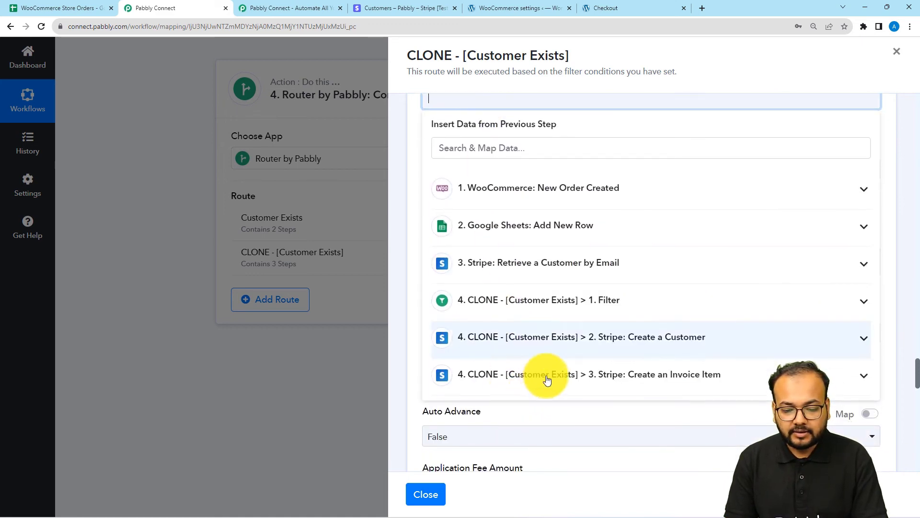
click(556, 353)
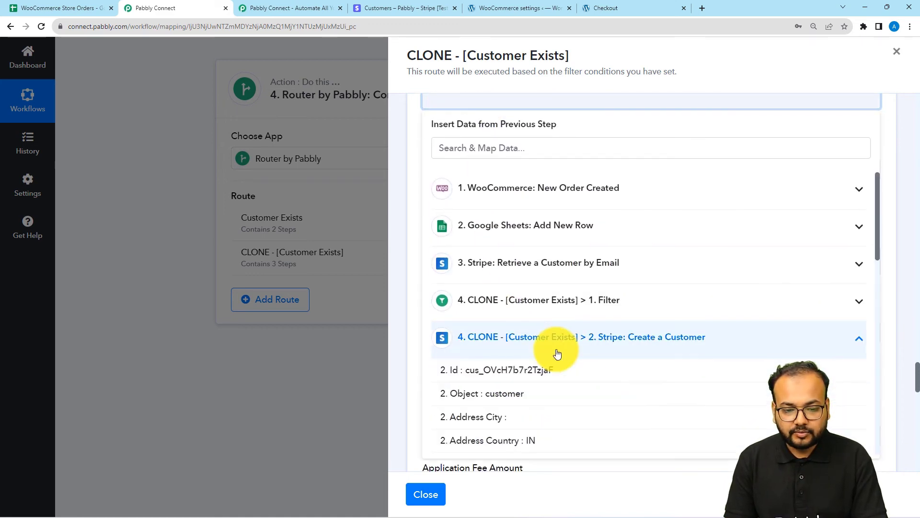
click(540, 378)
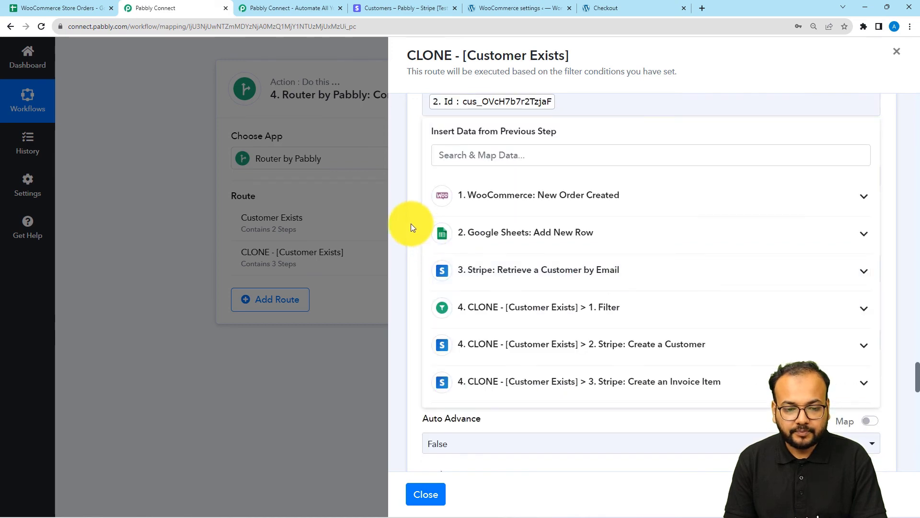
click(410, 224)
scroll(410, 223, down, 6)
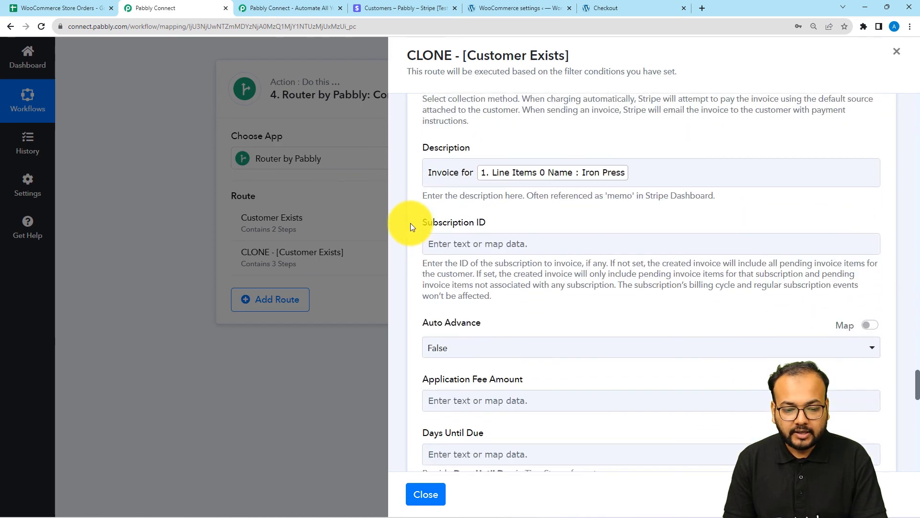
scroll(410, 223, down, 10)
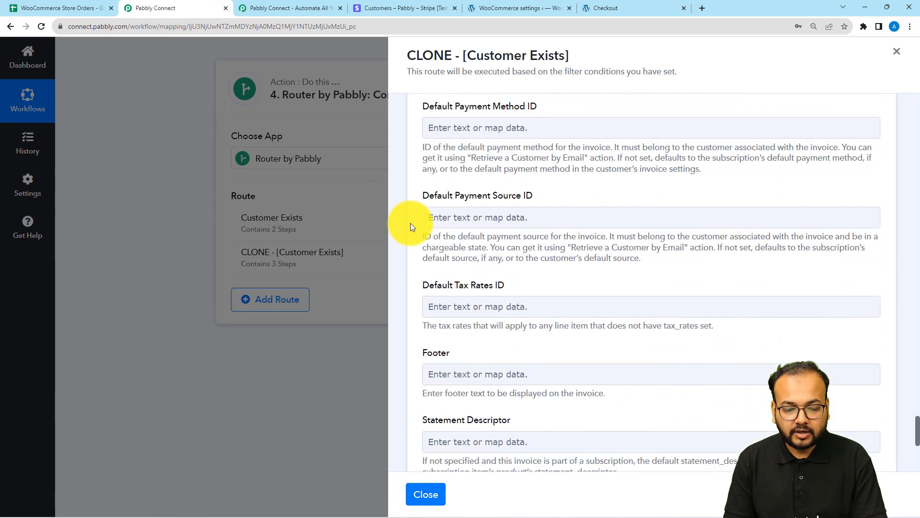
scroll(410, 223, down, 3)
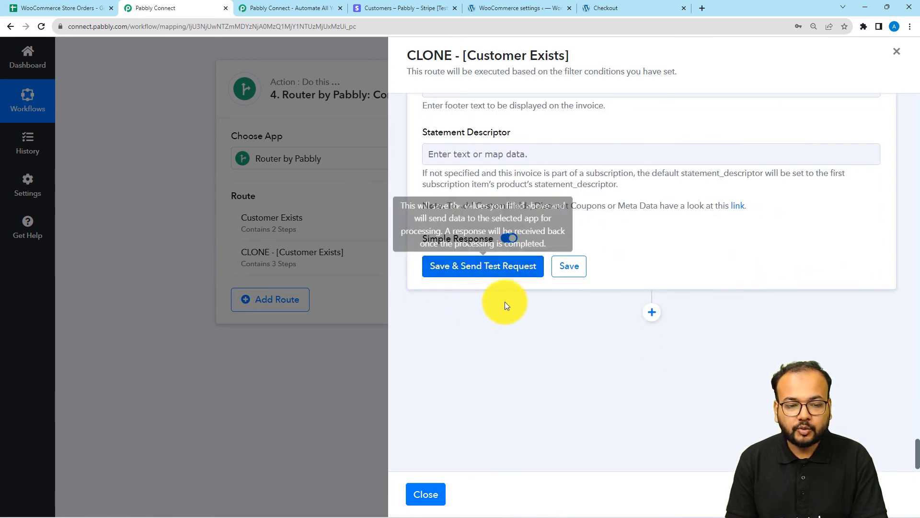
- Switch to the Stripe dashboard and open the list of all billing invoices
click(370, 17)
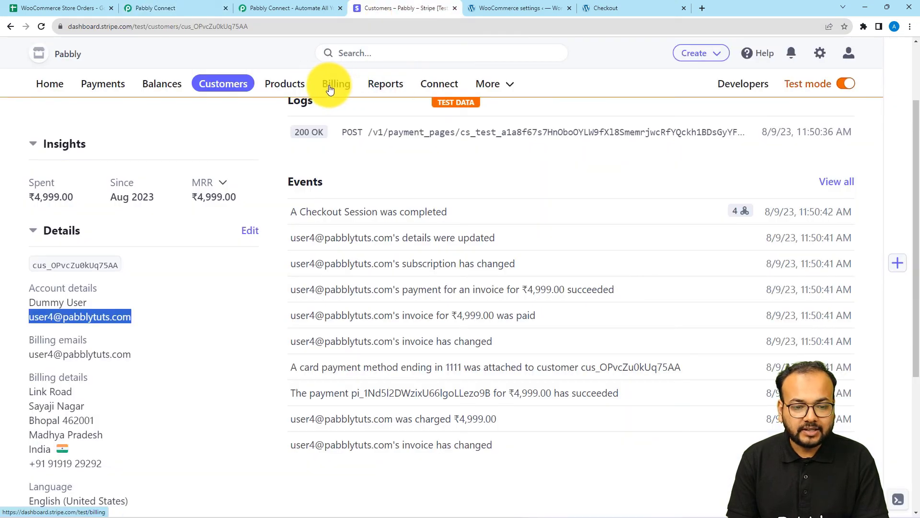
click(333, 90)
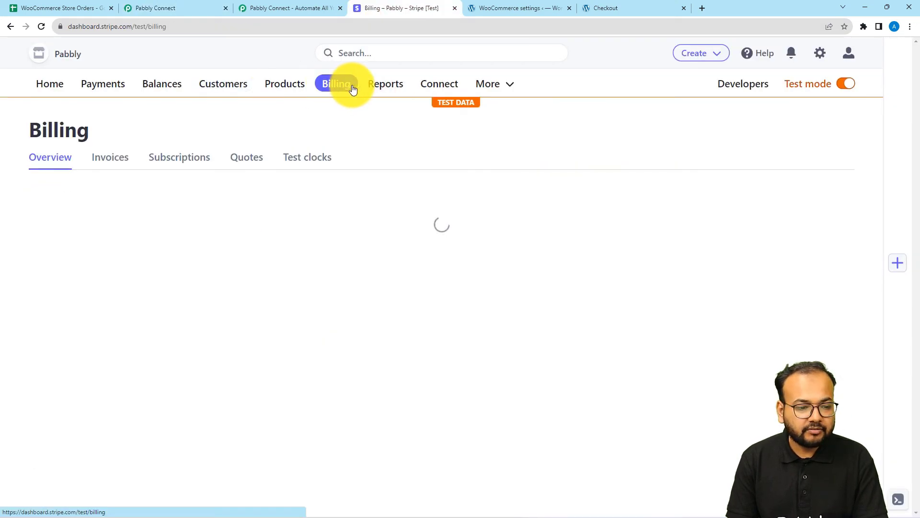
click(111, 164)
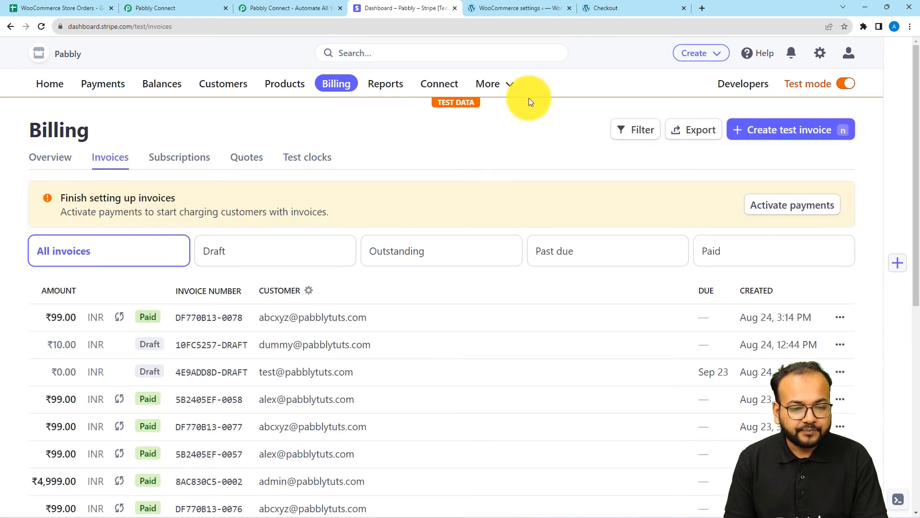
- Switch back to Pabbly Connect, save the cloned route's Create an Invoice action with a test request and review the invoice response
click(193, 8)
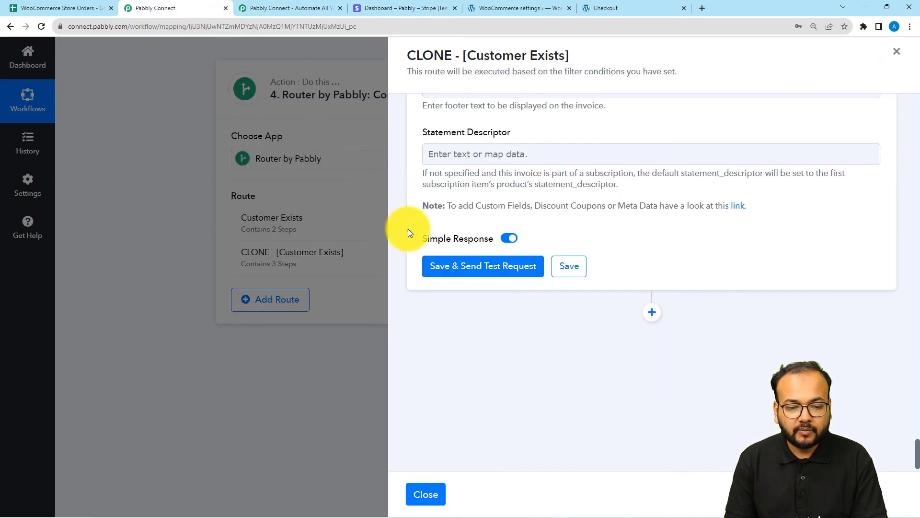
click(459, 277)
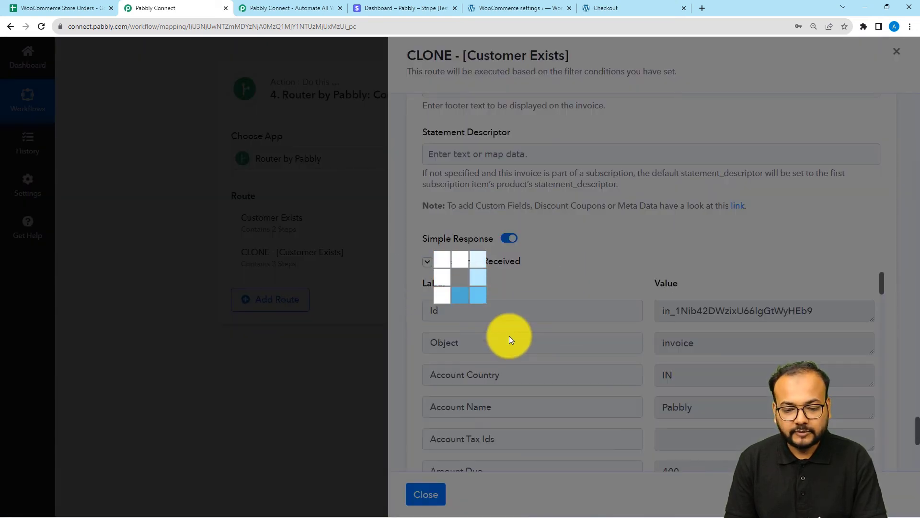
scroll(441, 301, down, 1)
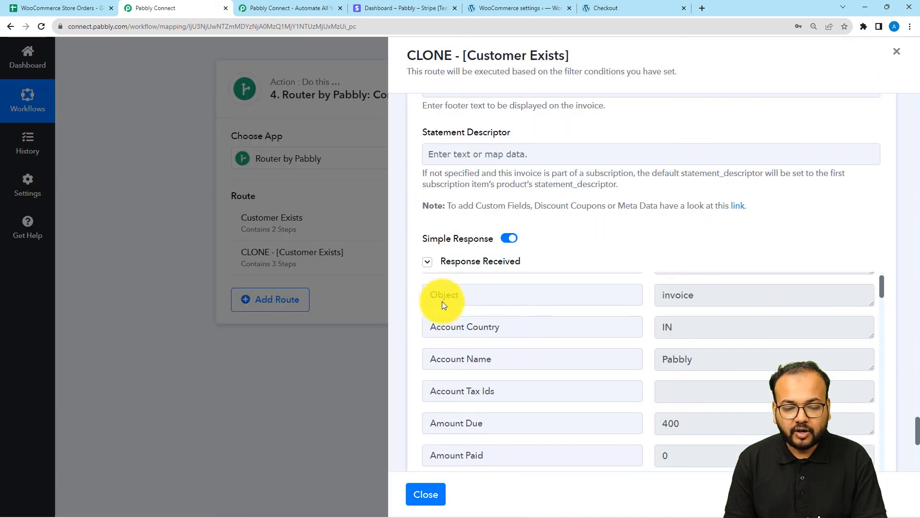
scroll(431, 307, up, 1)
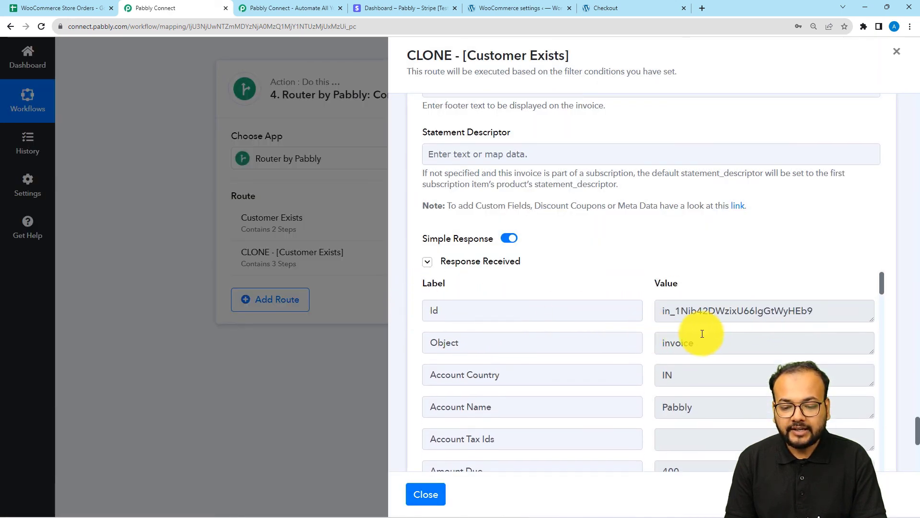
scroll(557, 319, down, 1)
scroll(407, 286, down, 5)
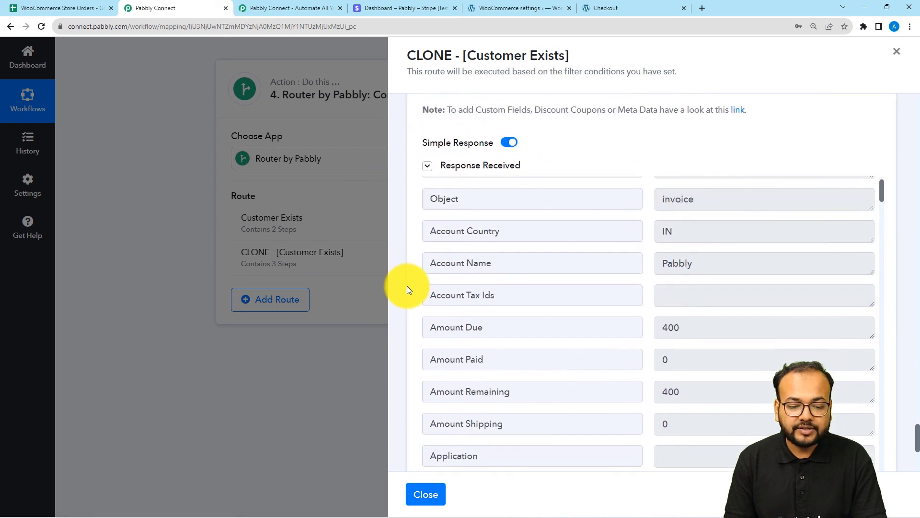
- Switch to Stripe, reload the invoices list, open the newest draft invoice and check its customer, item and amount
click(404, 5)
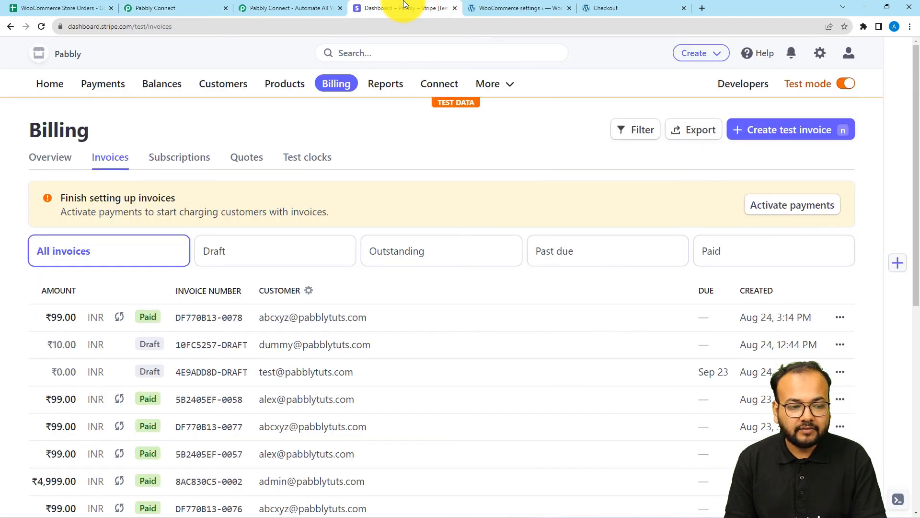
click(39, 29)
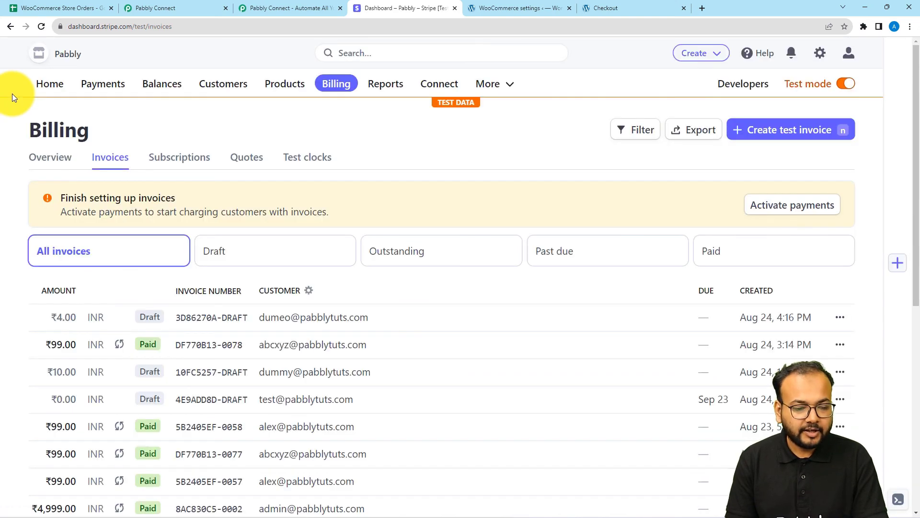
scroll(12, 94, down, 1)
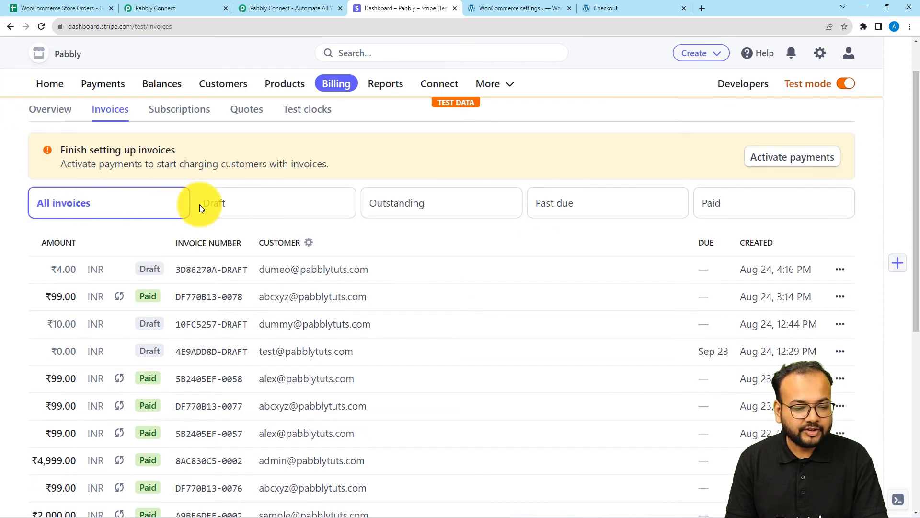
click(269, 276)
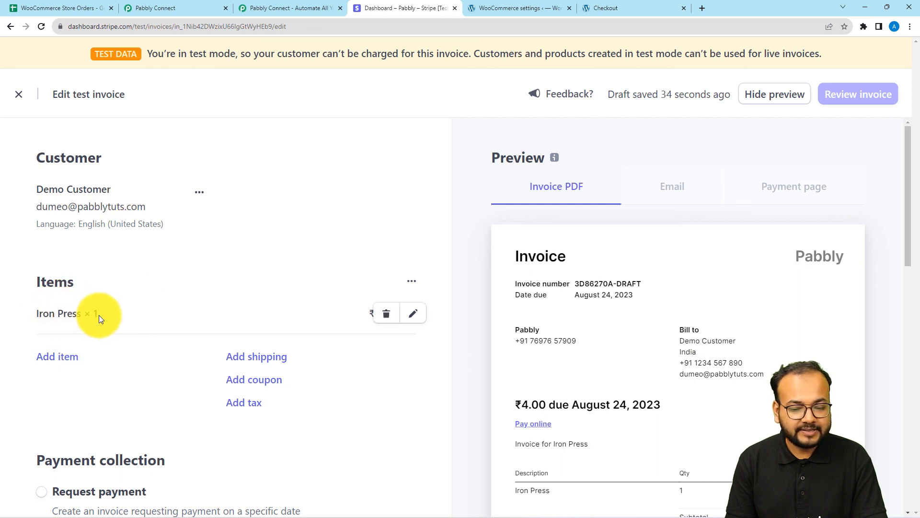
scroll(617, 365, down, 2)
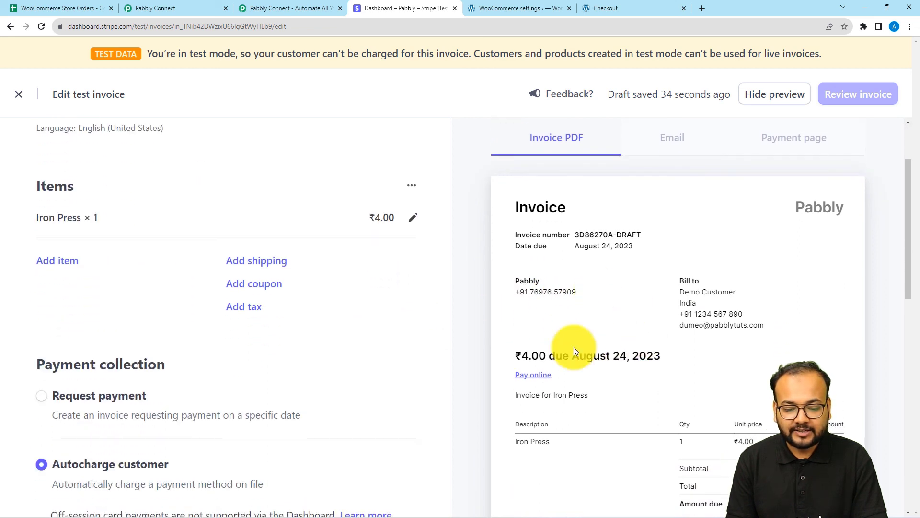
scroll(626, 383, up, 2)
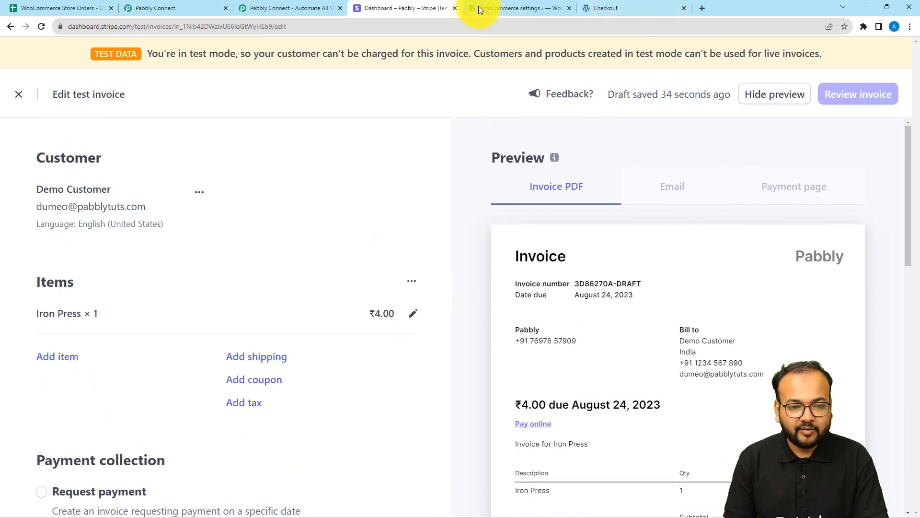
scroll(576, 303, down, 1)
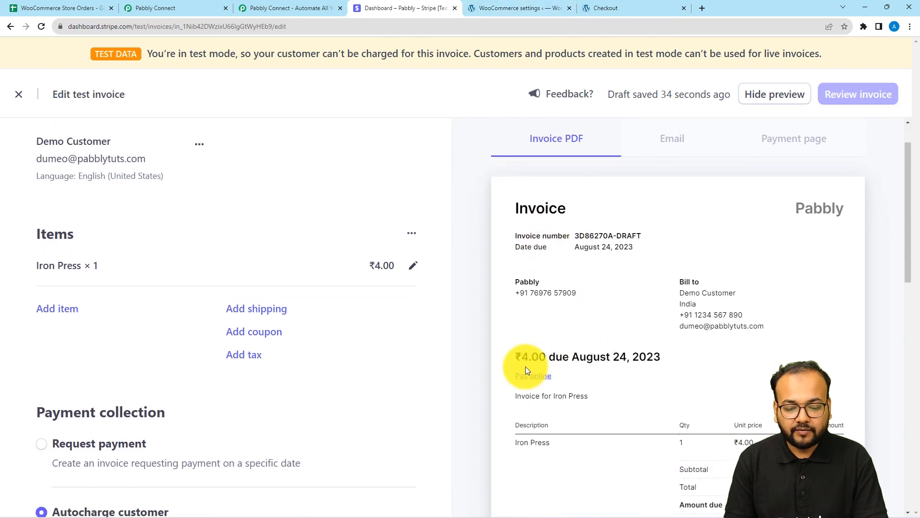
- In Pabbly Connect, append 00 to the mapped Amount in the cloned route's Create an Invoice Item action, then save and resend its test request
click(166, 11)
scroll(604, 269, up, 1)
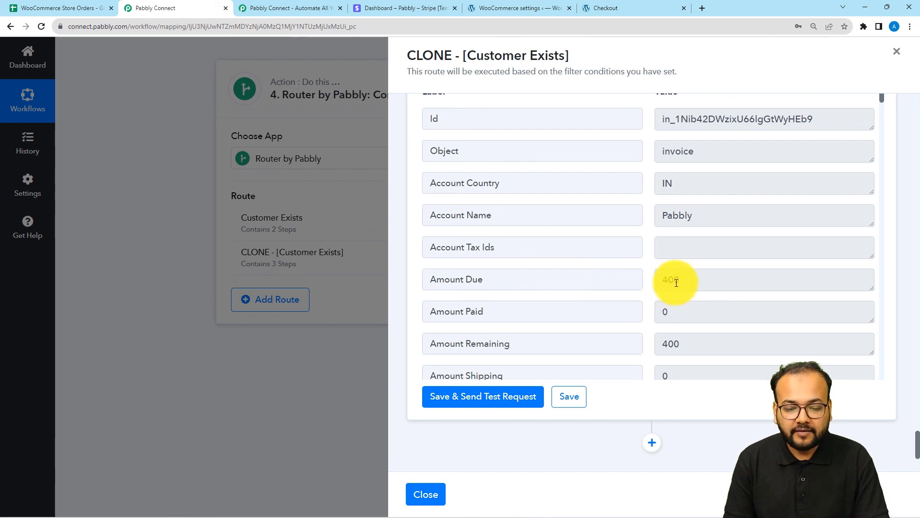
scroll(513, 218, up, 5)
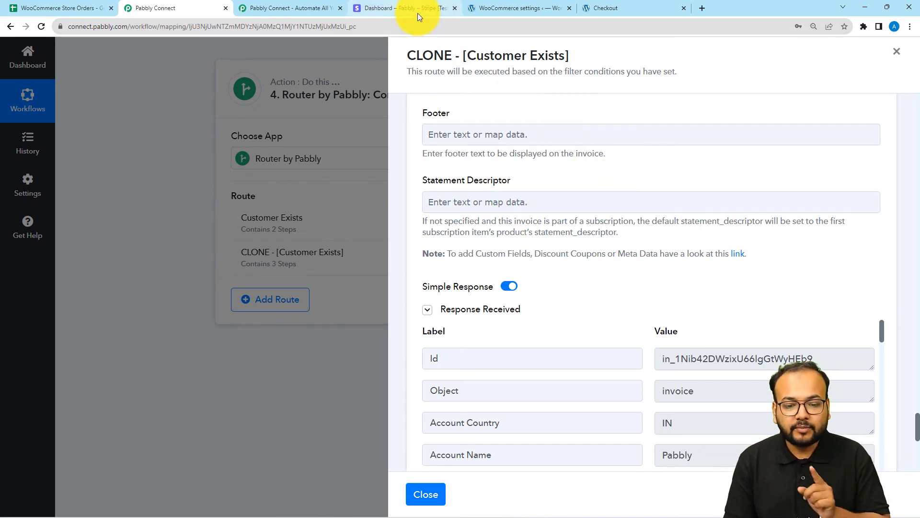
scroll(560, 230, up, 3)
scroll(560, 226, up, 15)
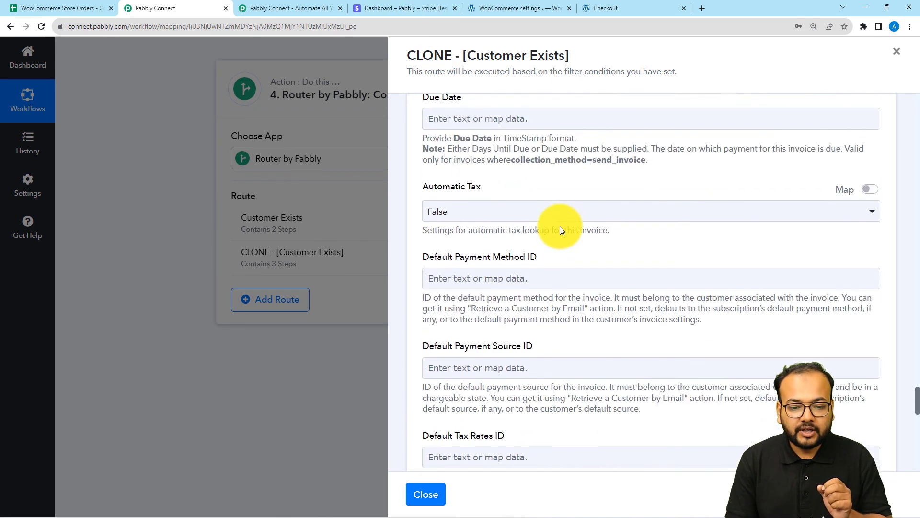
scroll(560, 227, up, 20)
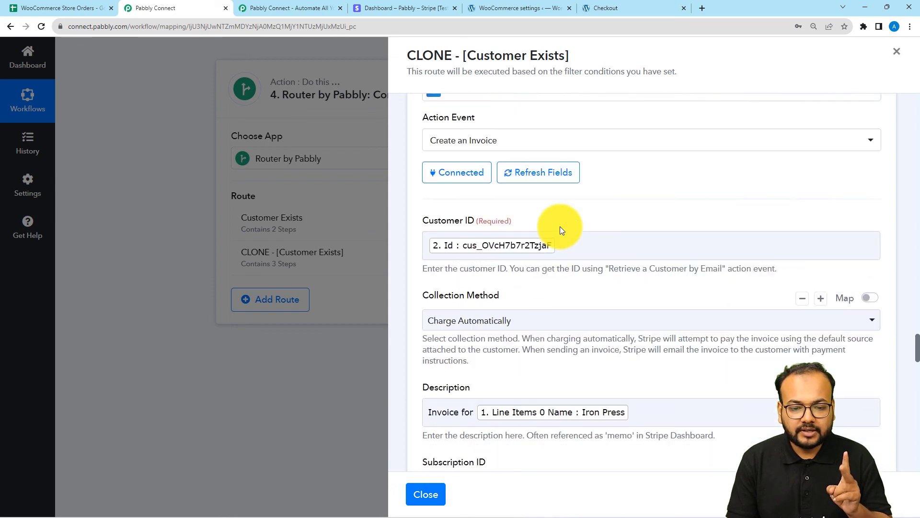
scroll(560, 226, up, 8)
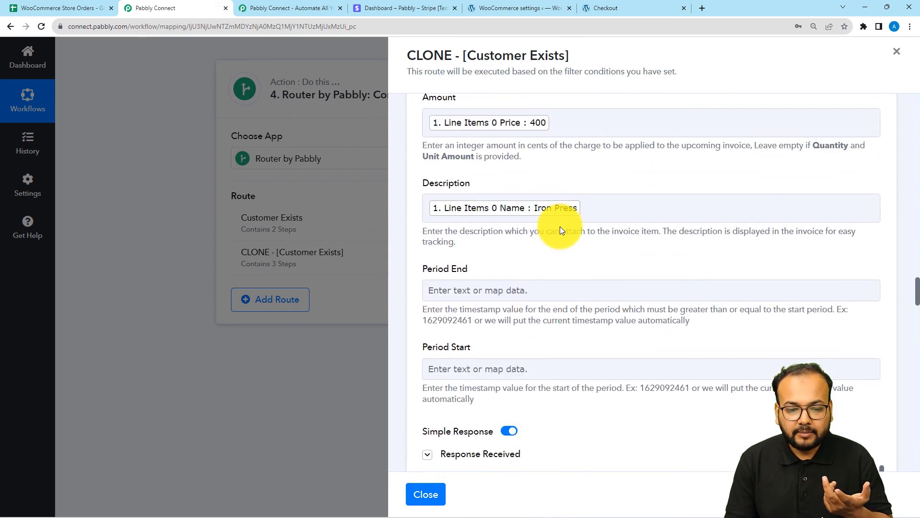
click(573, 263)
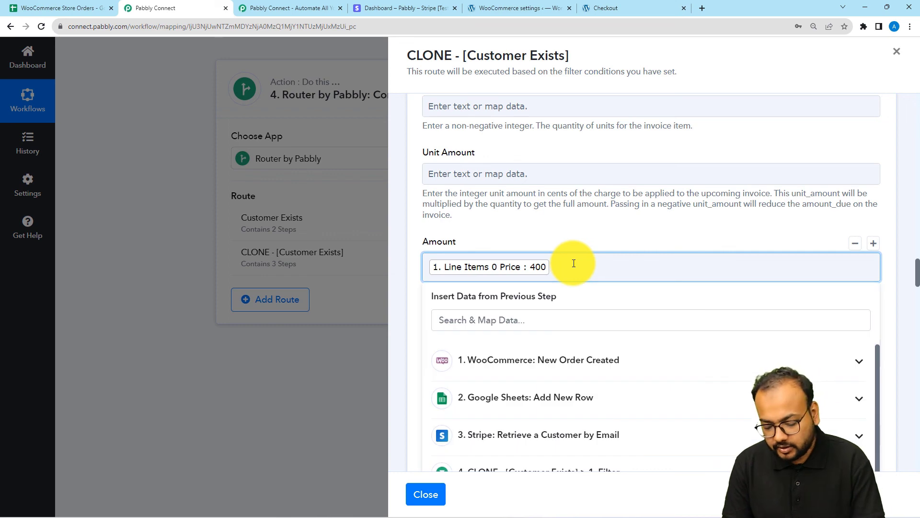
text(00)
click(627, 237)
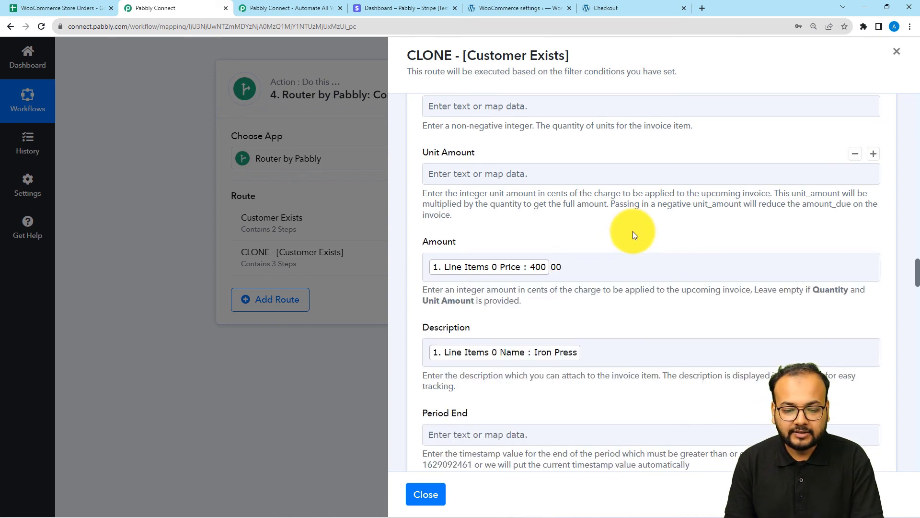
scroll(631, 234, down, 11)
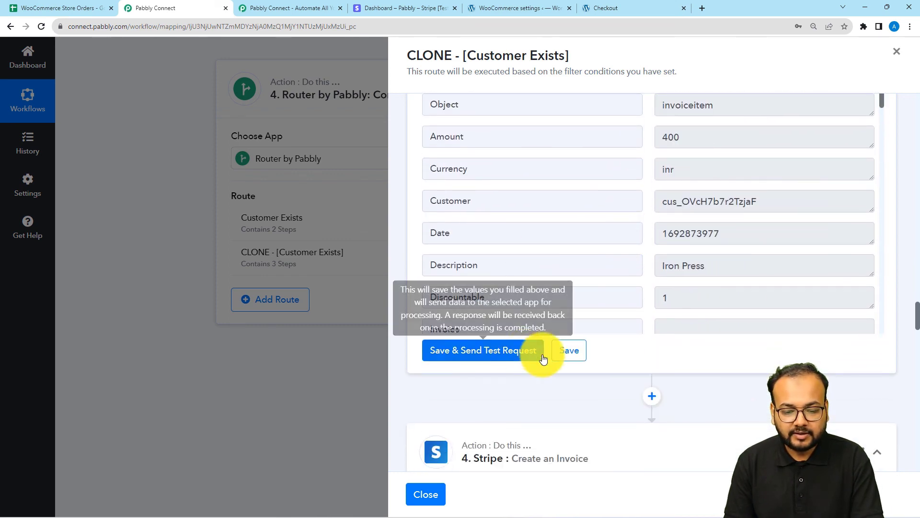
click(522, 350)
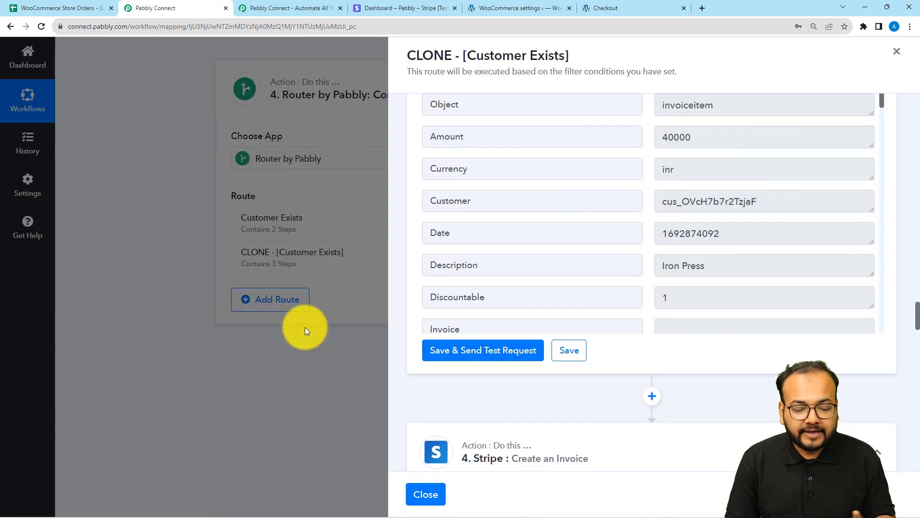
- Close the cloned route and collapse the WooCommerce, Google Sheets, Stripe and Router steps of the workflow
click(424, 493)
scroll(919, 96, up, 20)
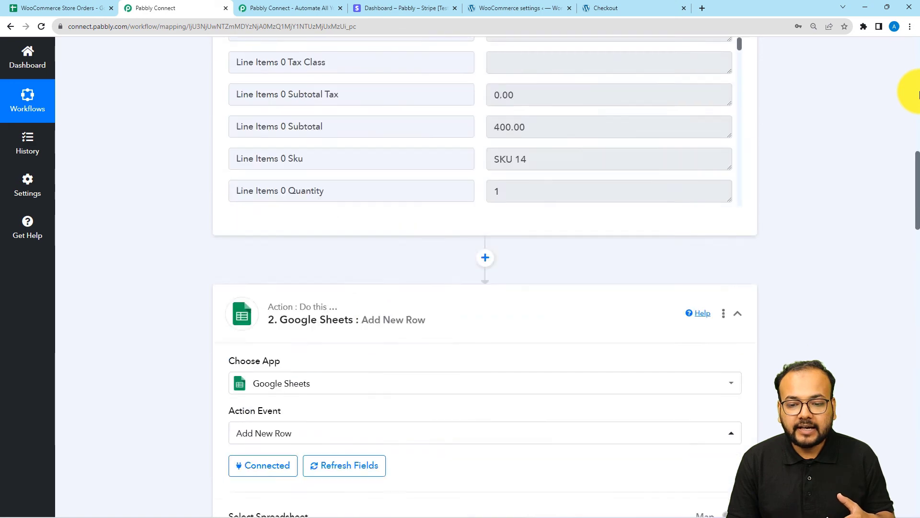
scroll(919, 74, up, 2)
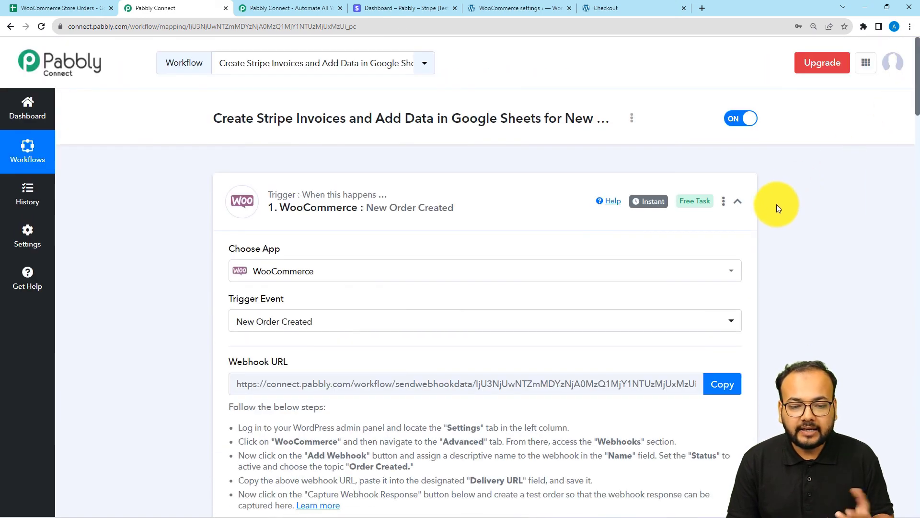
click(738, 203)
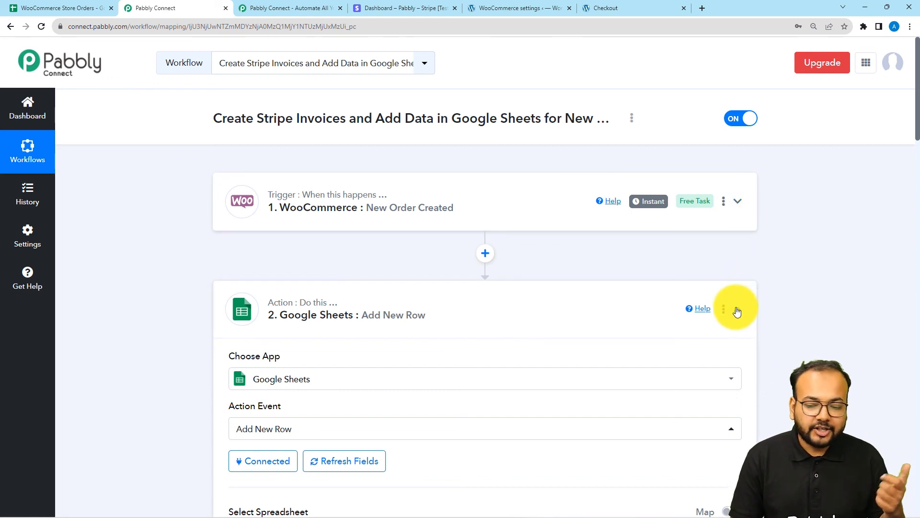
click(737, 309)
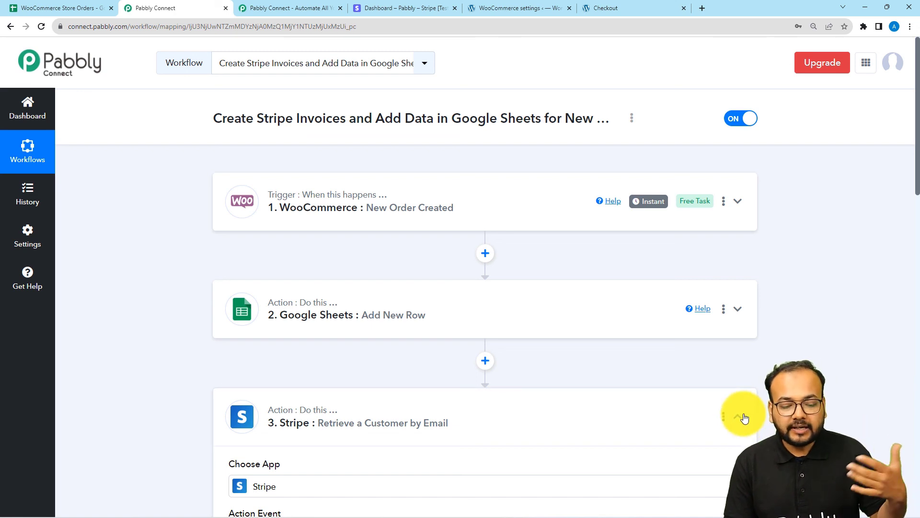
click(744, 418)
scroll(184, 185, down, 2)
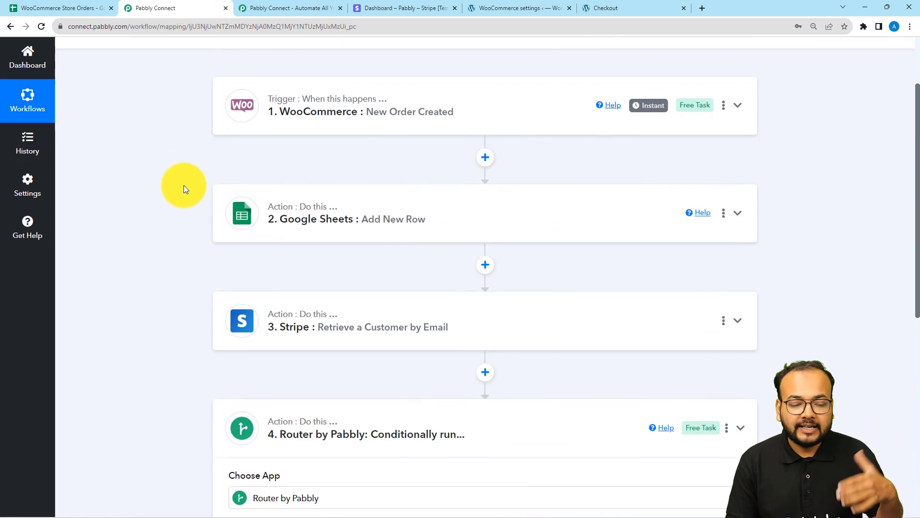
scroll(183, 185, down, 1)
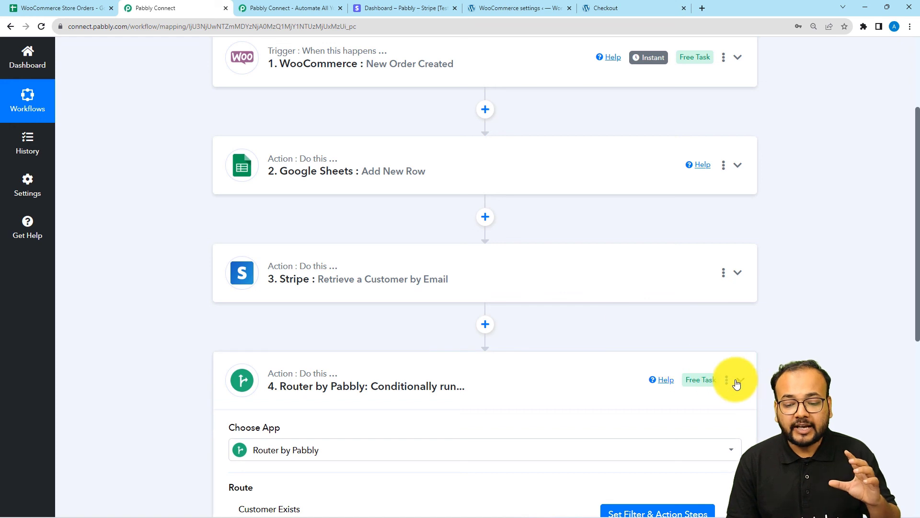
click(736, 381)
scroll(737, 355, up, 3)
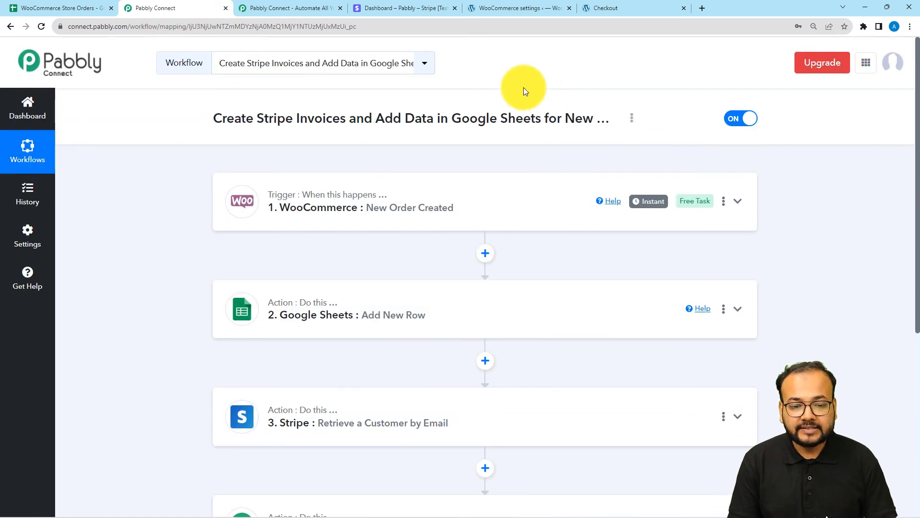